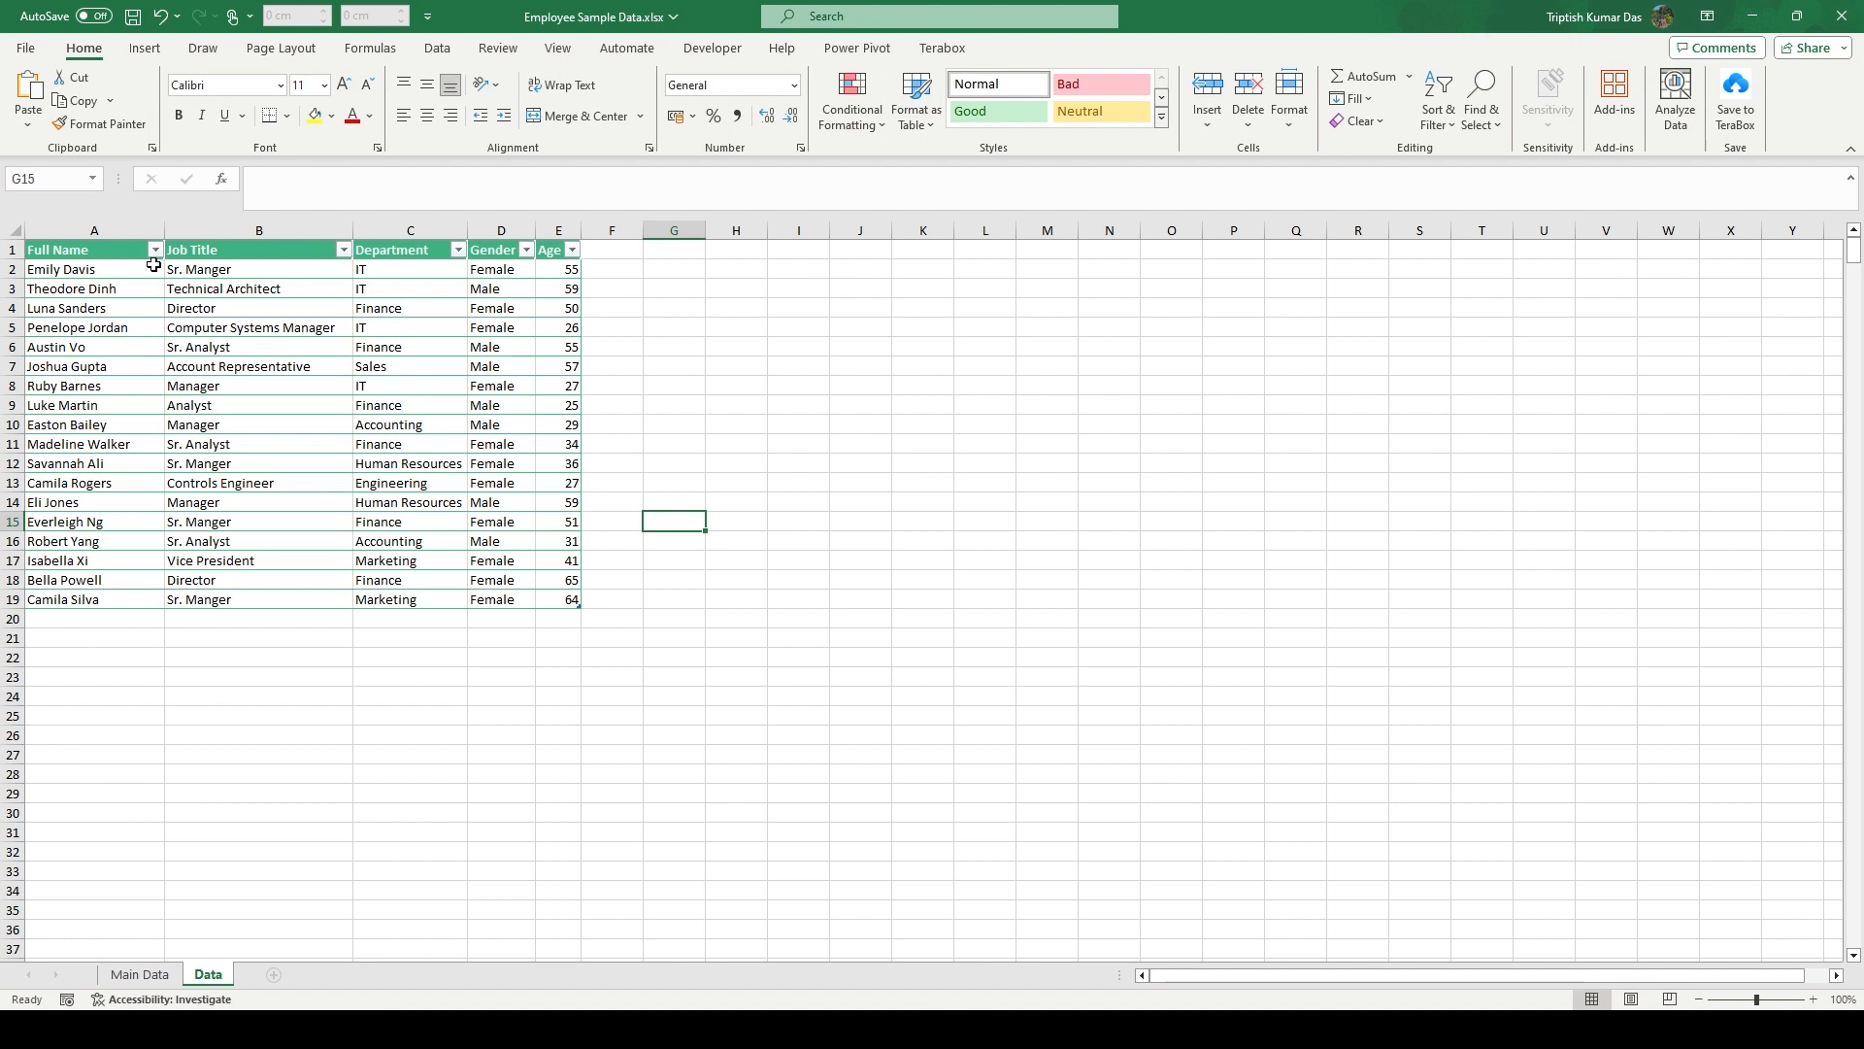
- Examine the employee table and its Full Name, Job Title, Department, Gender and Age columns
drag(122, 250, 573, 599)
click(736, 559)
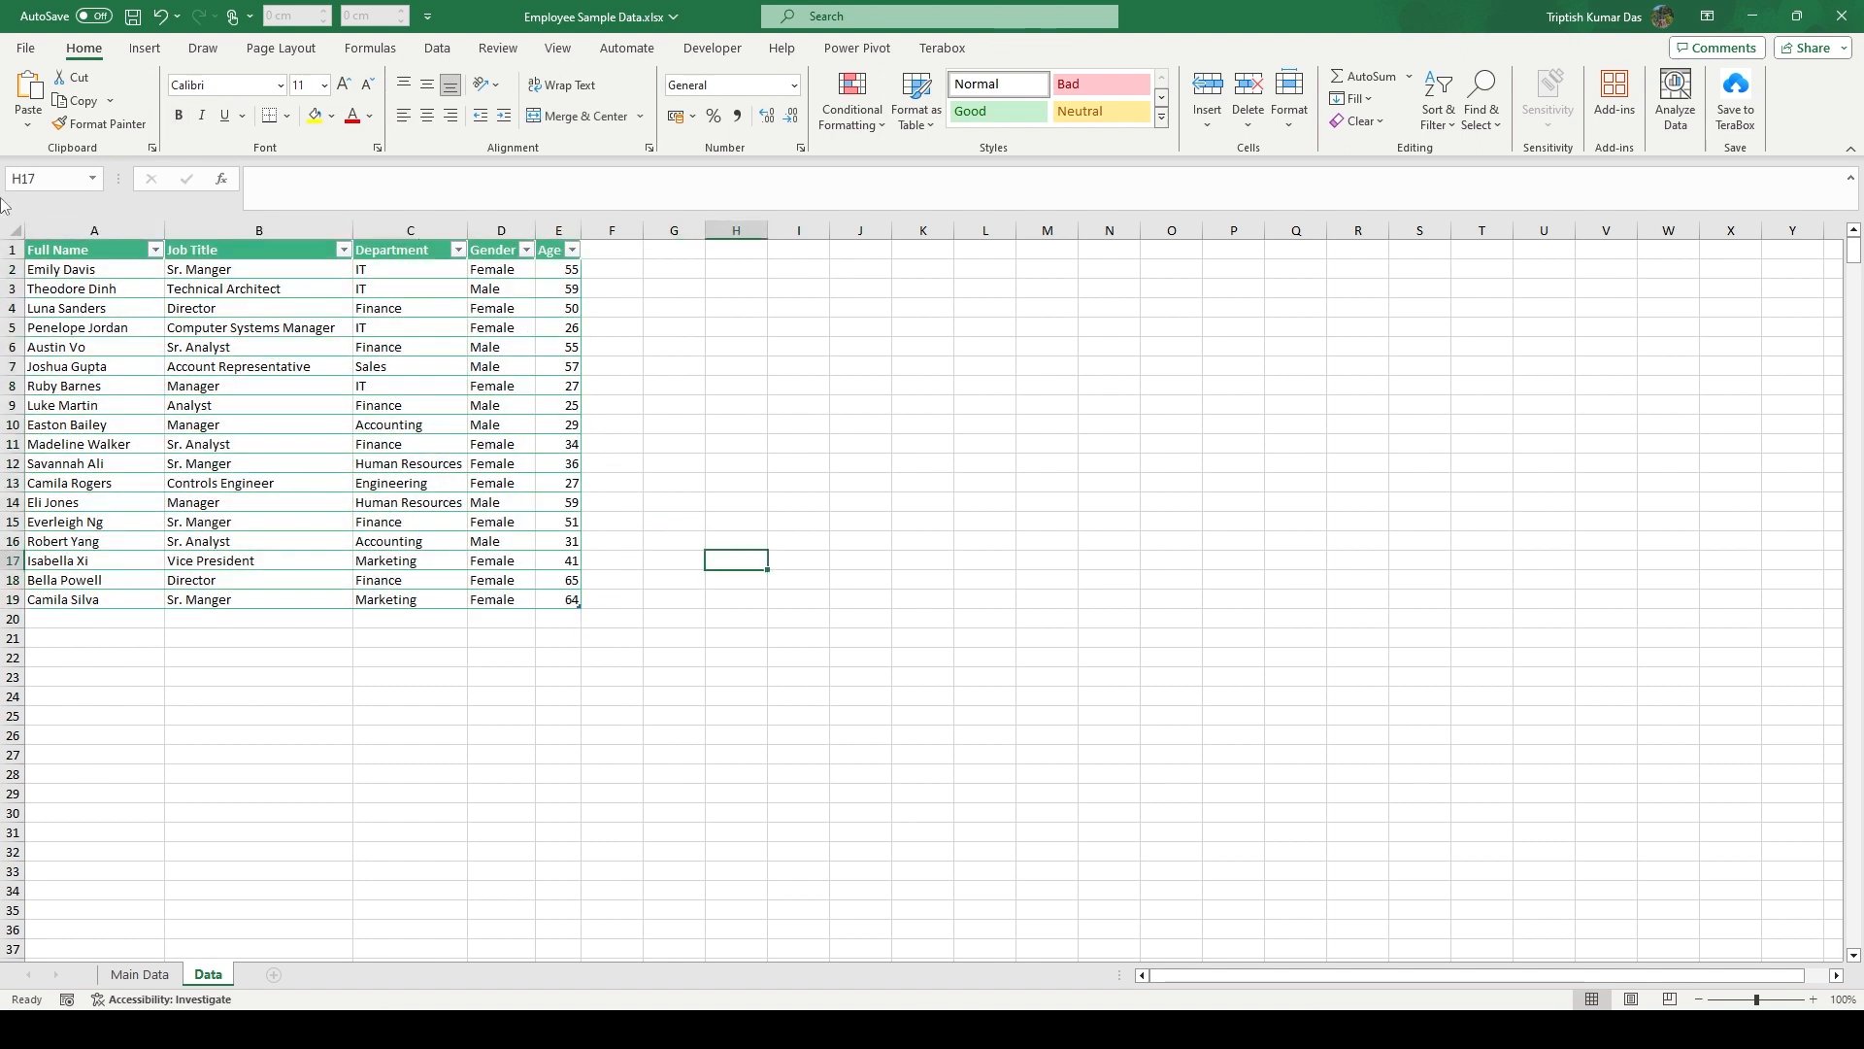
click(72, 227)
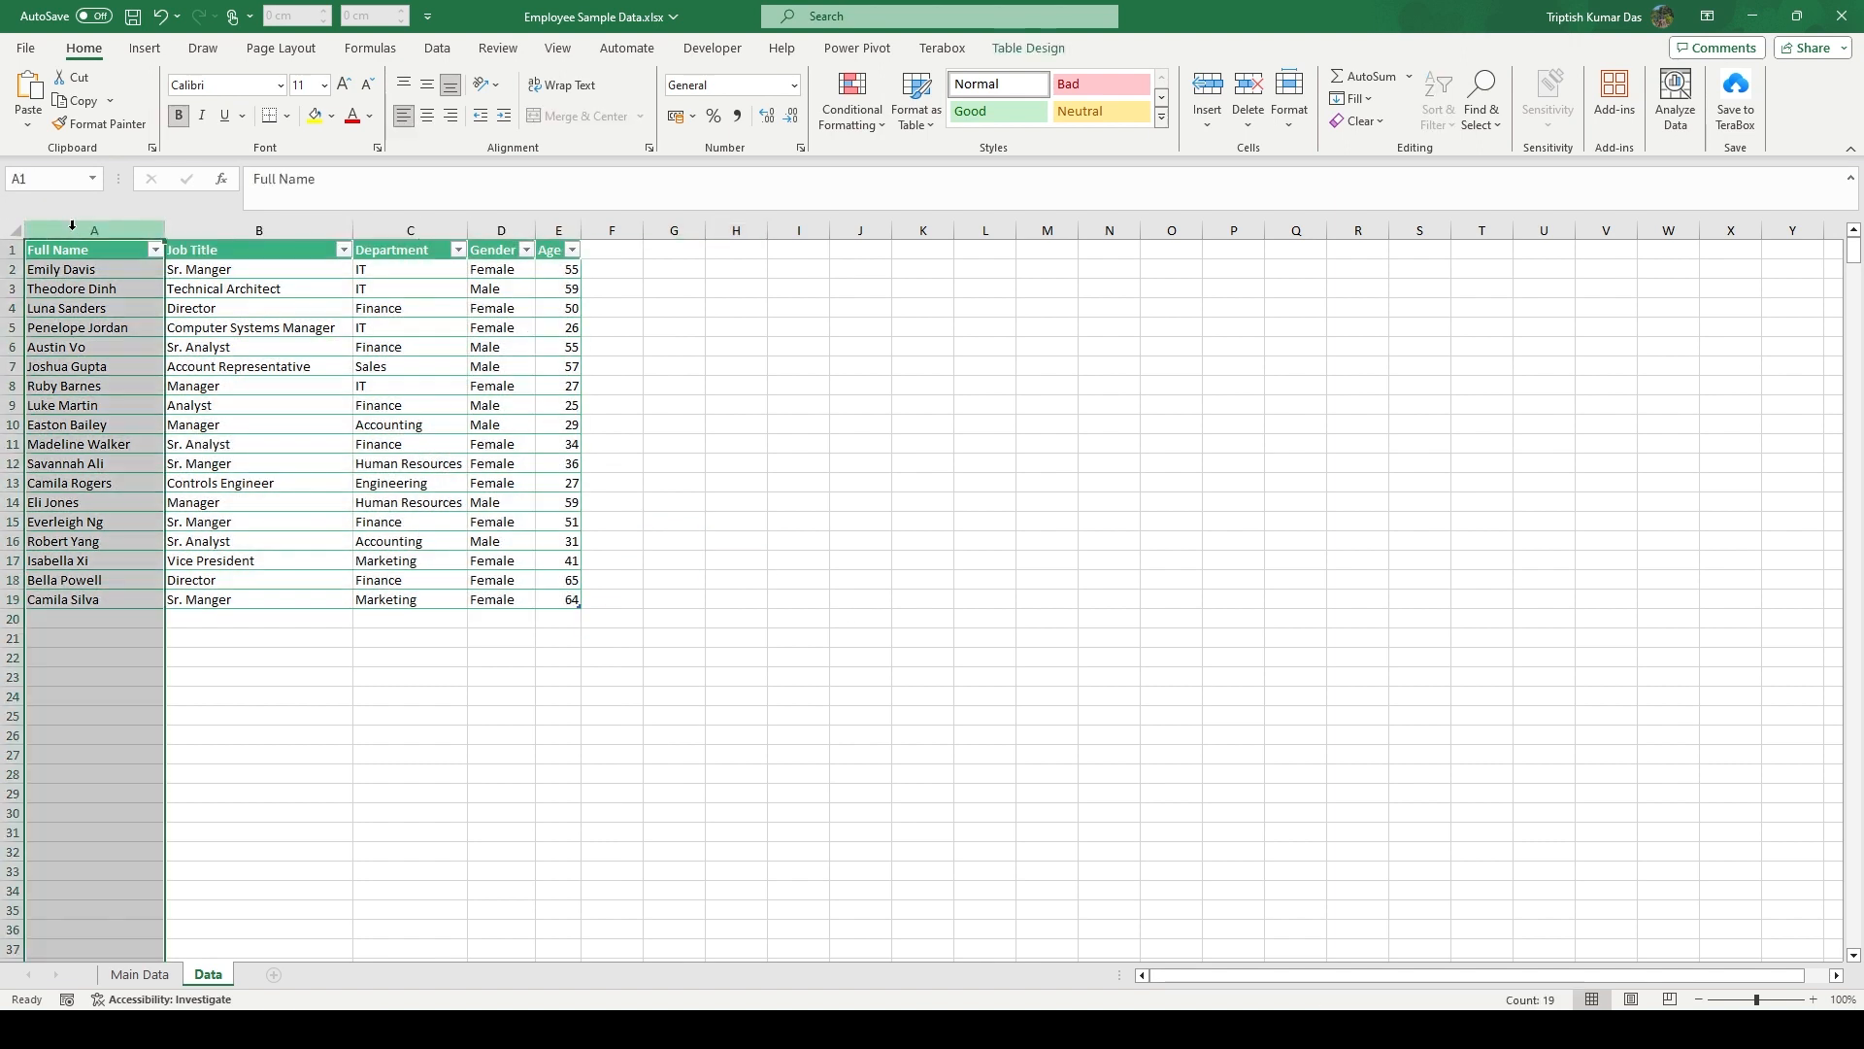
click(267, 227)
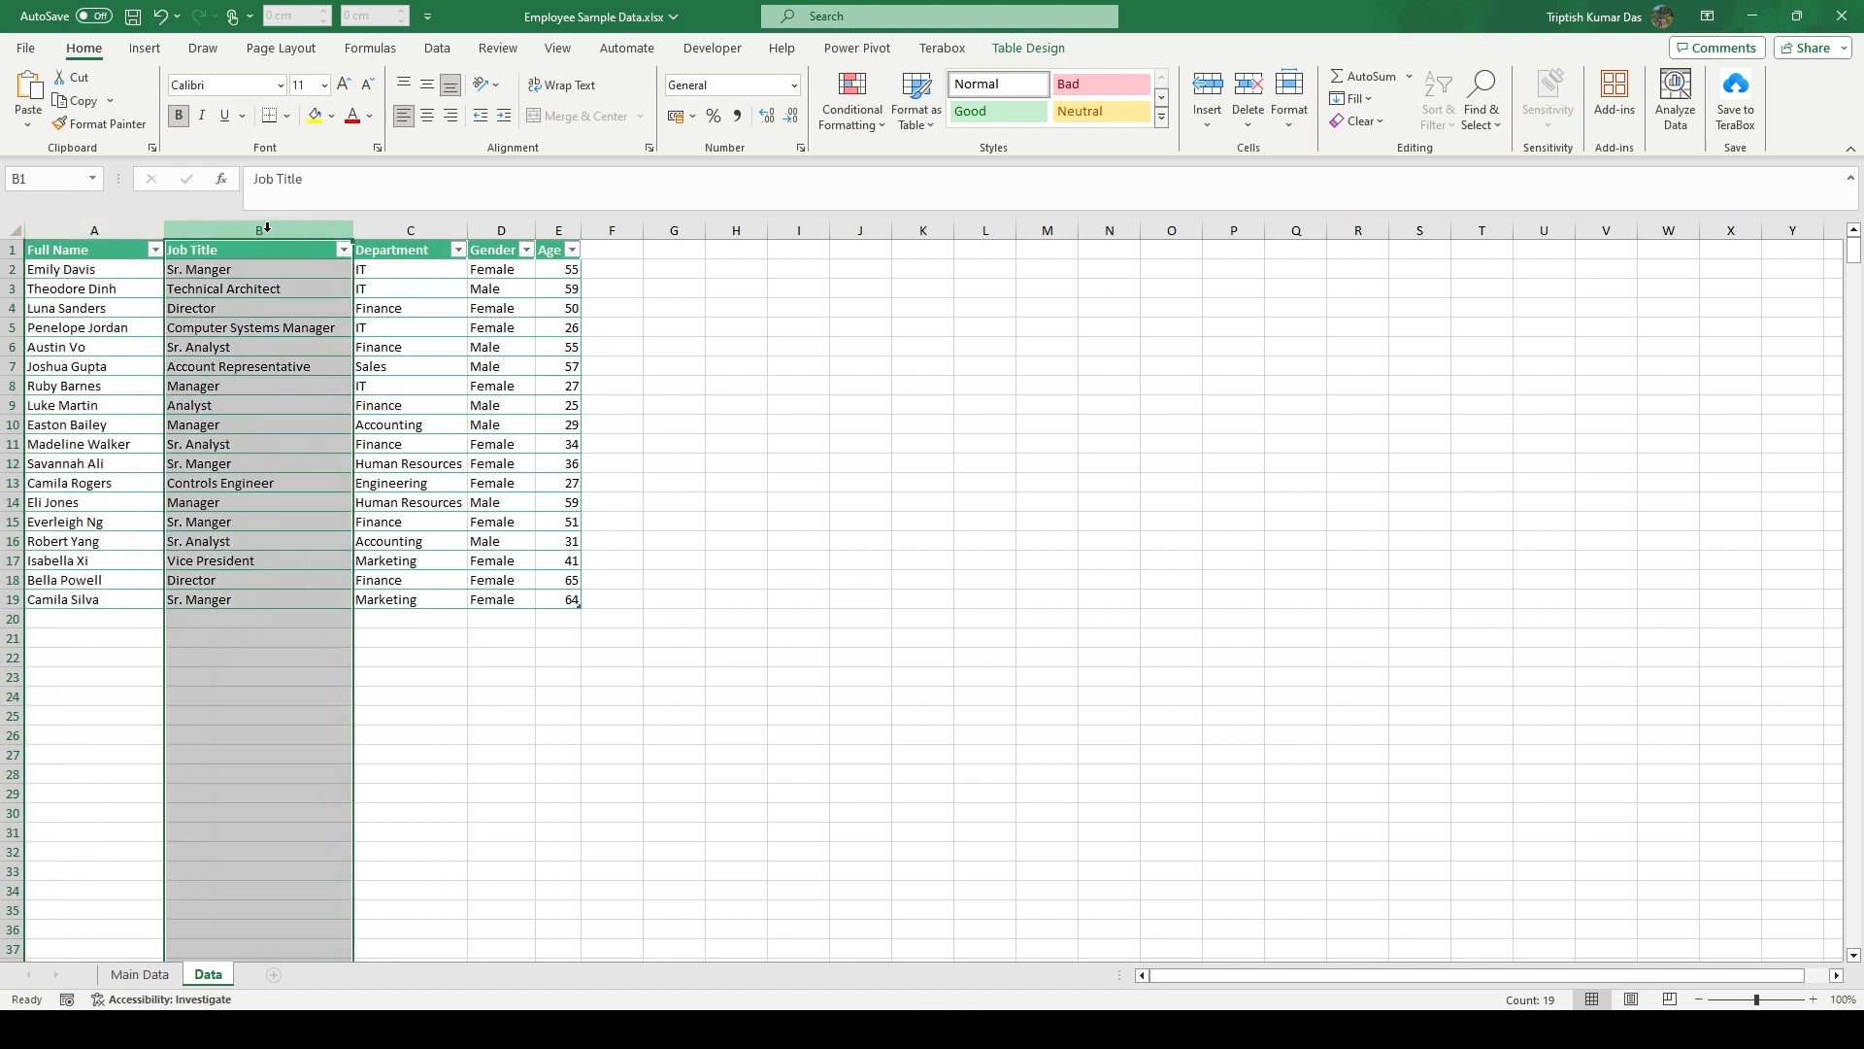
click(408, 229)
click(500, 231)
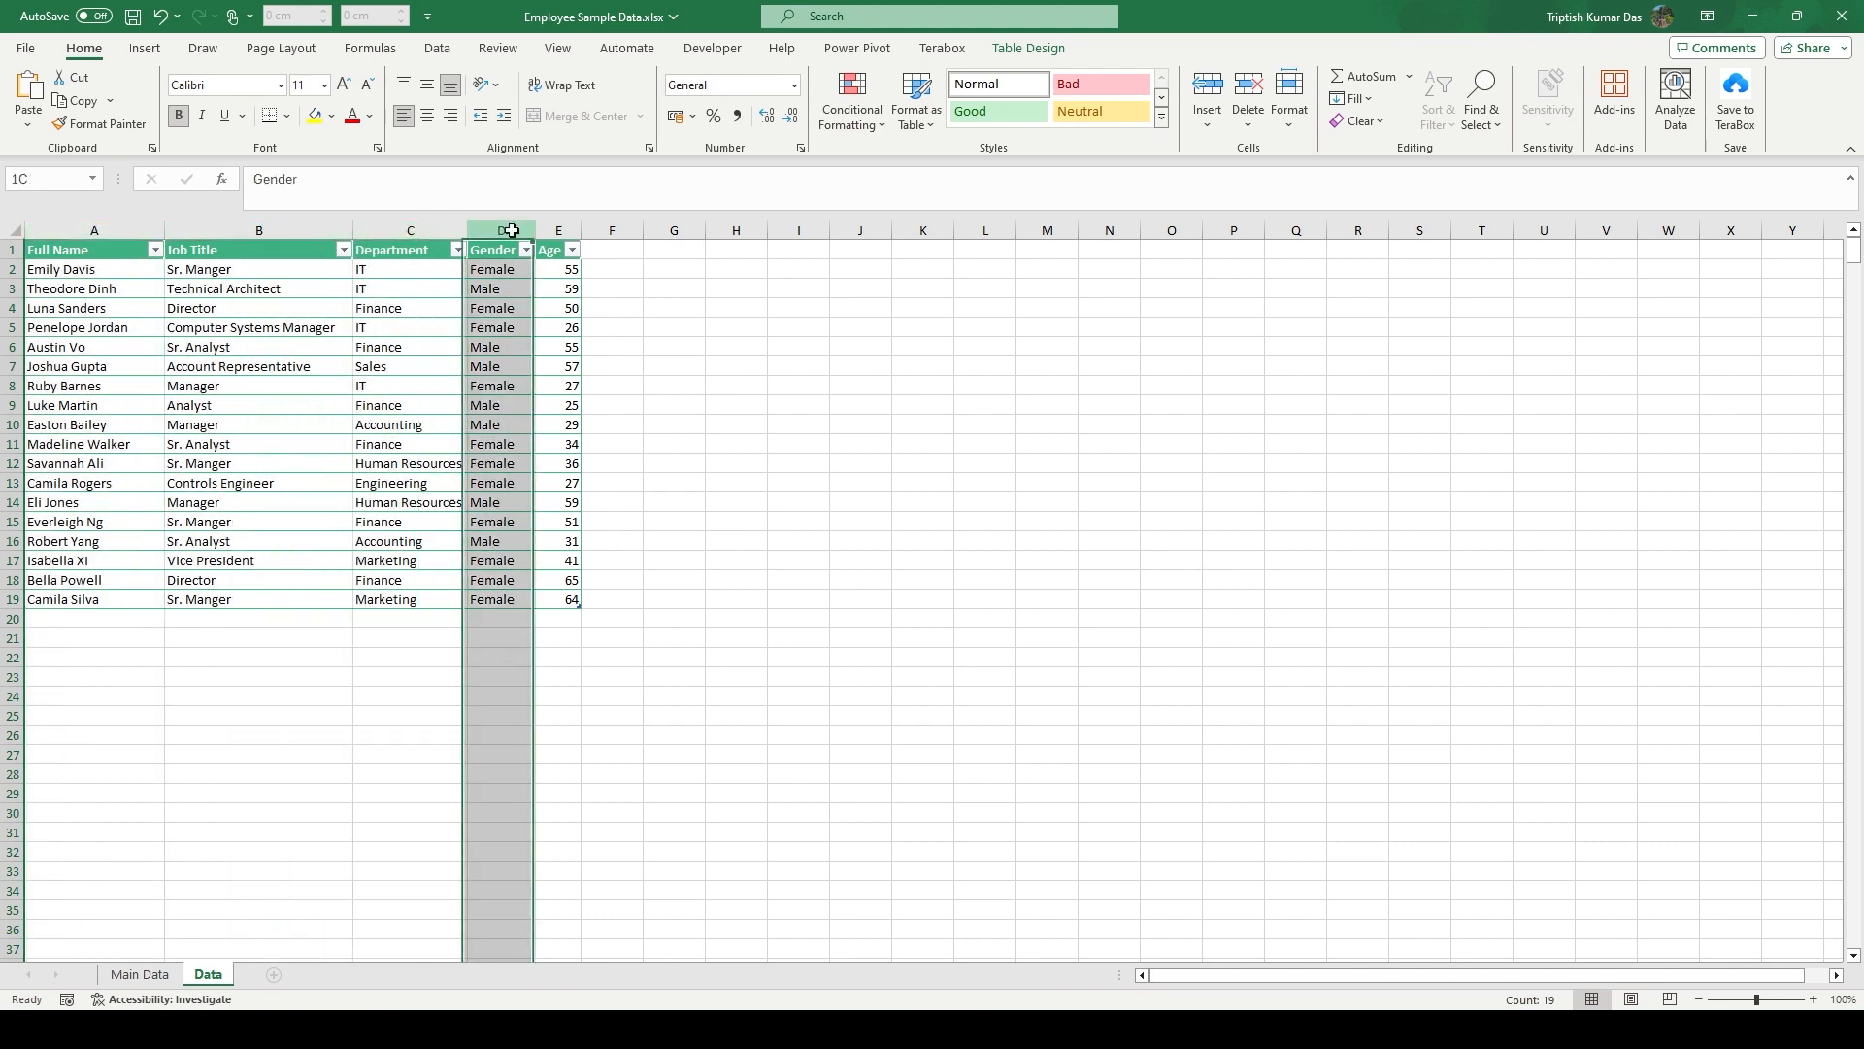
click(558, 230)
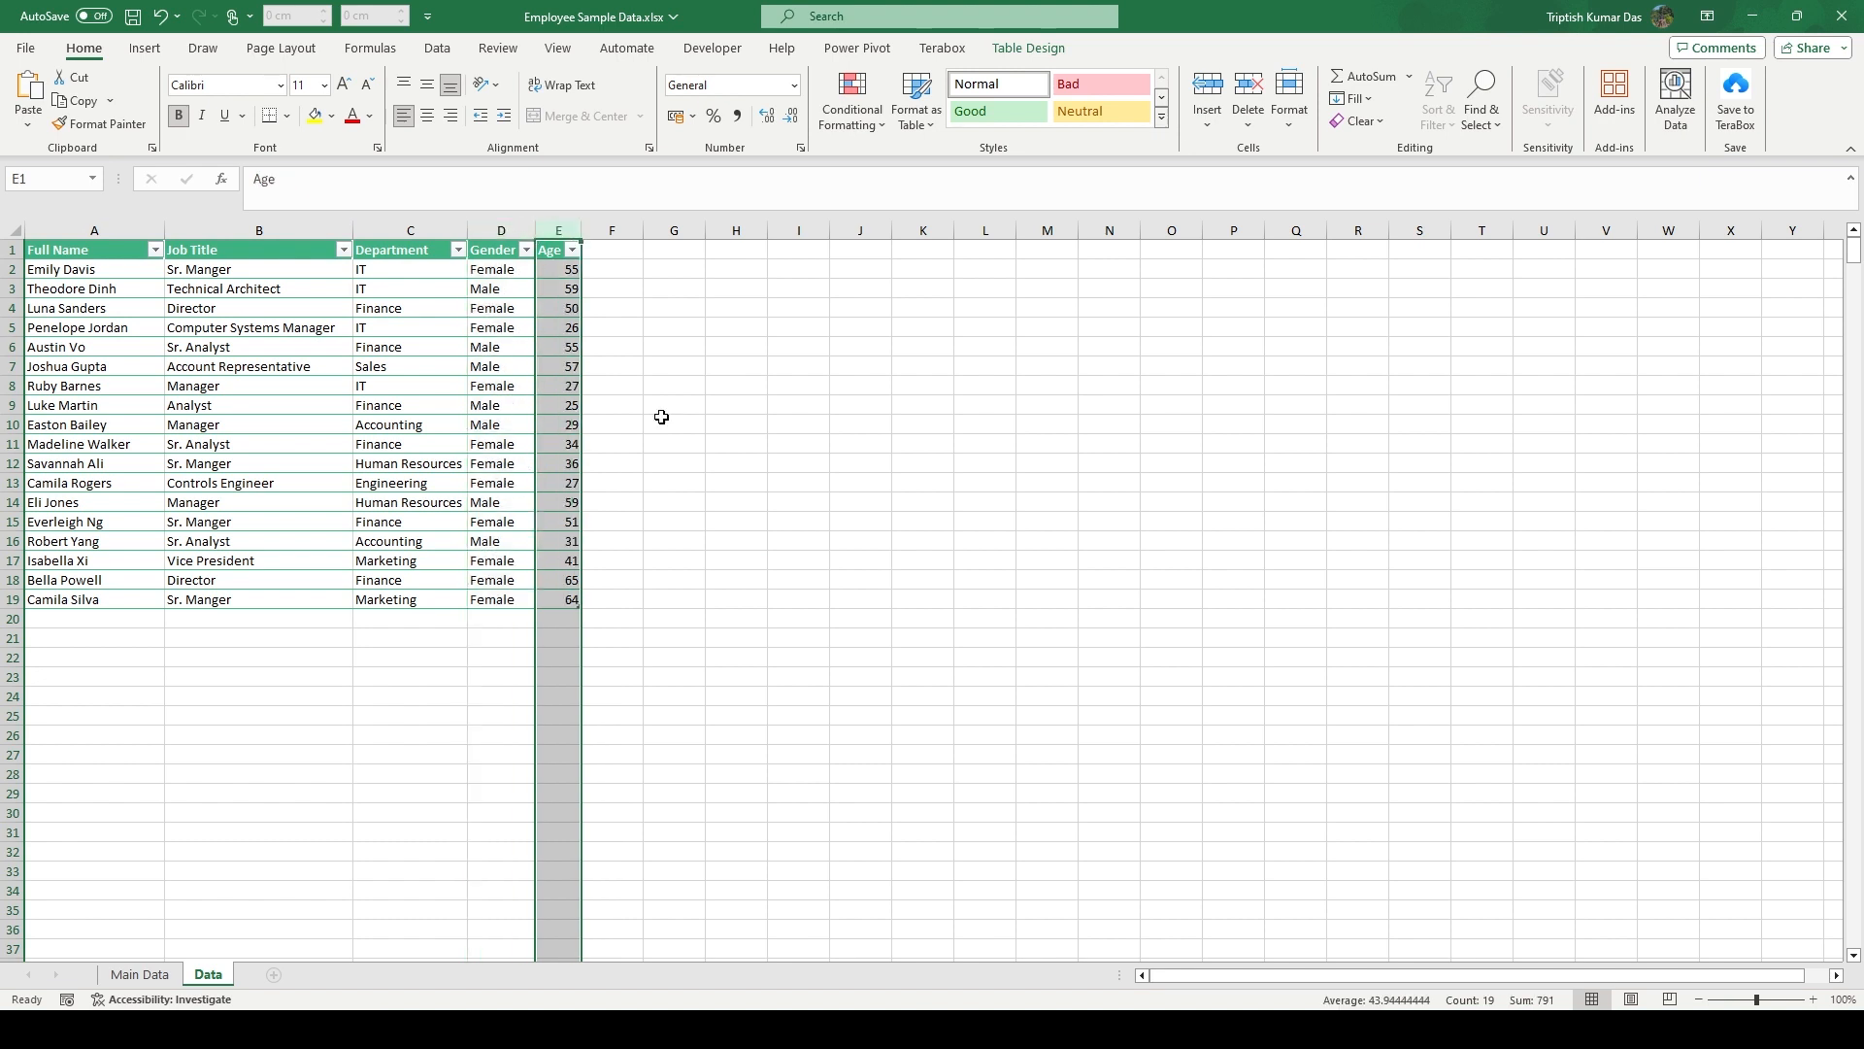
click(660, 387)
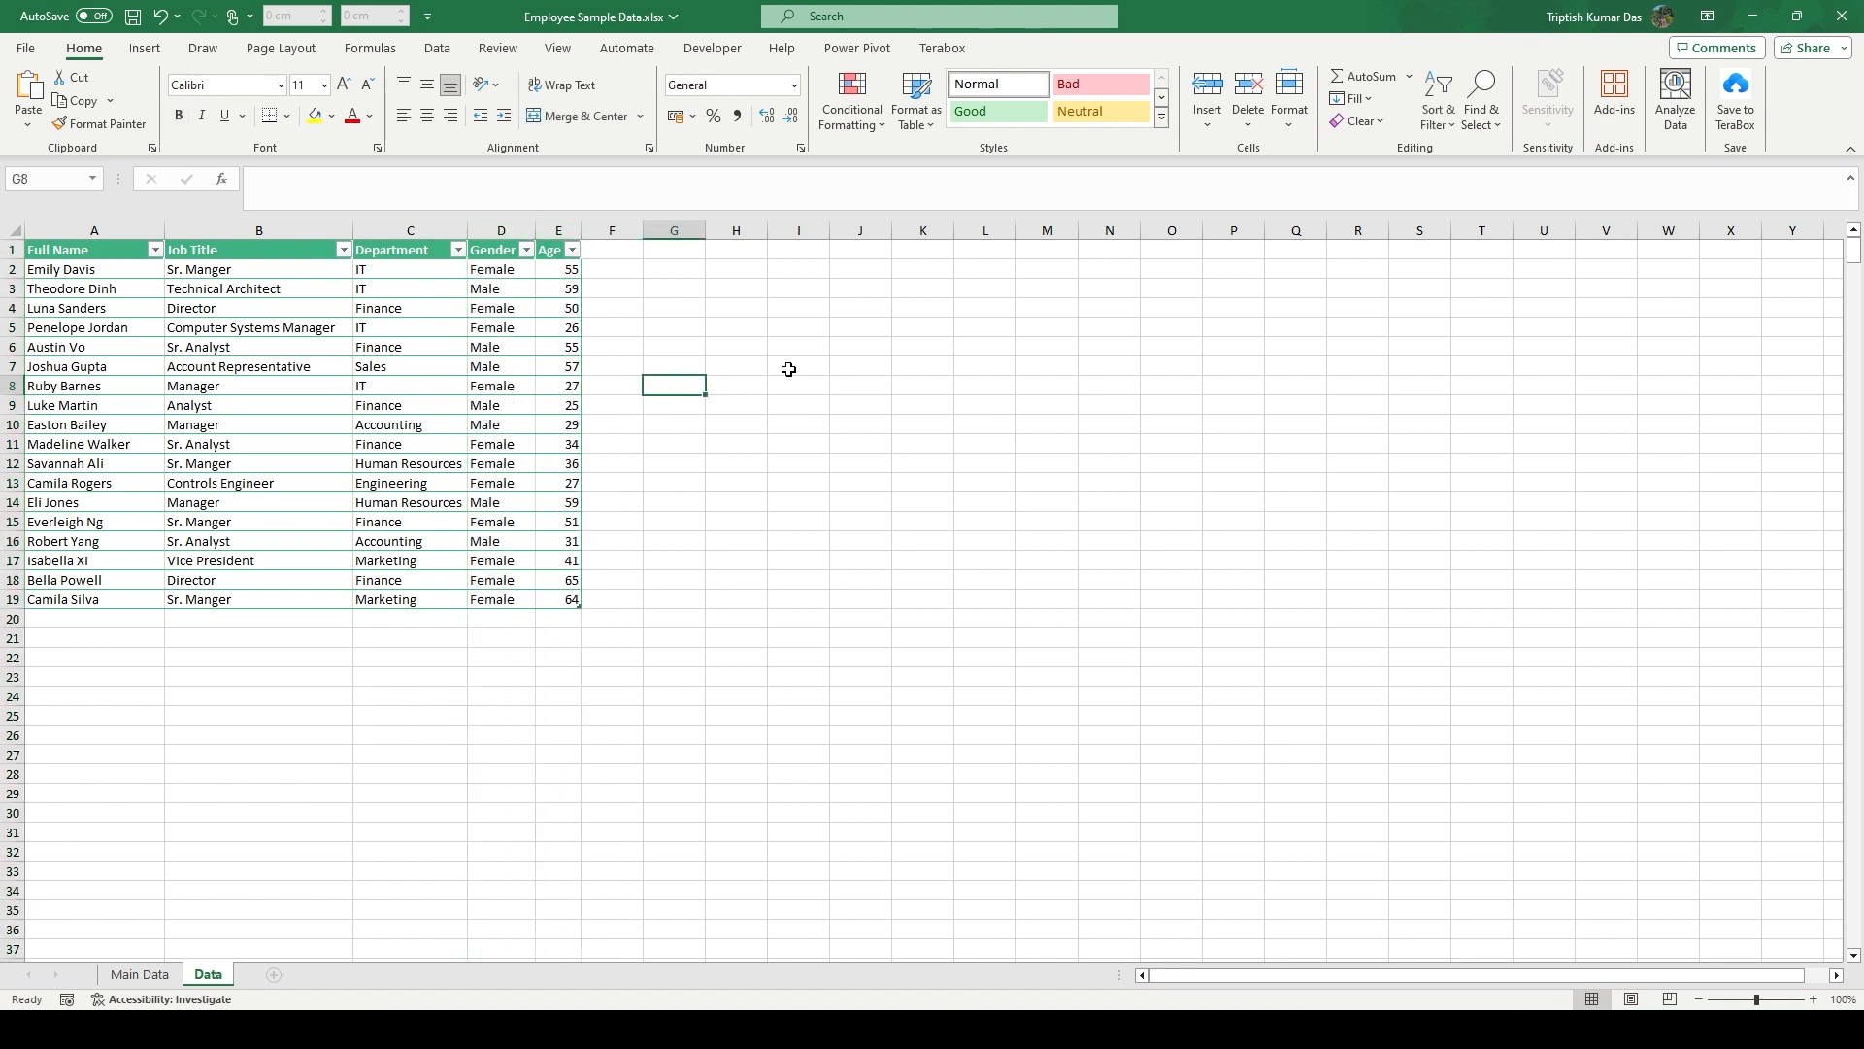
- Enter the label "Count the number of employees who are 'Male'" in cell G6
click(749, 345)
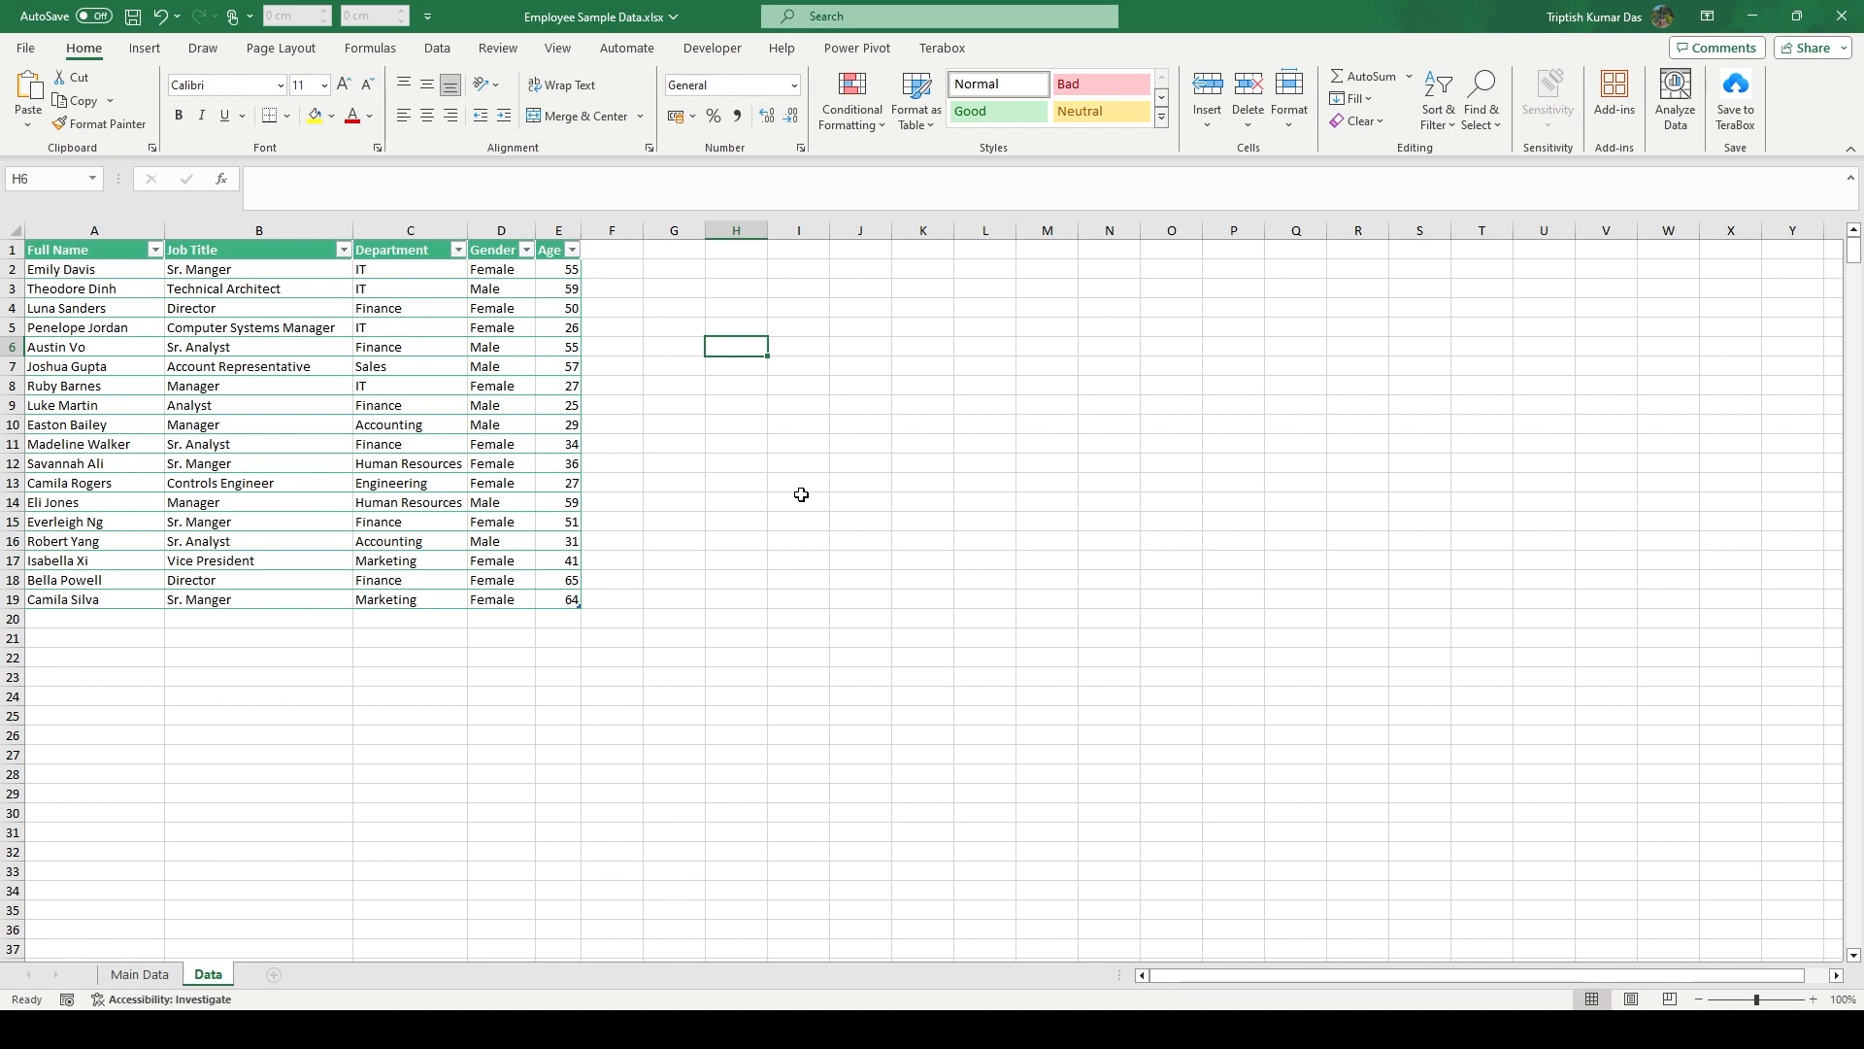
key(Left)
text(Count the)
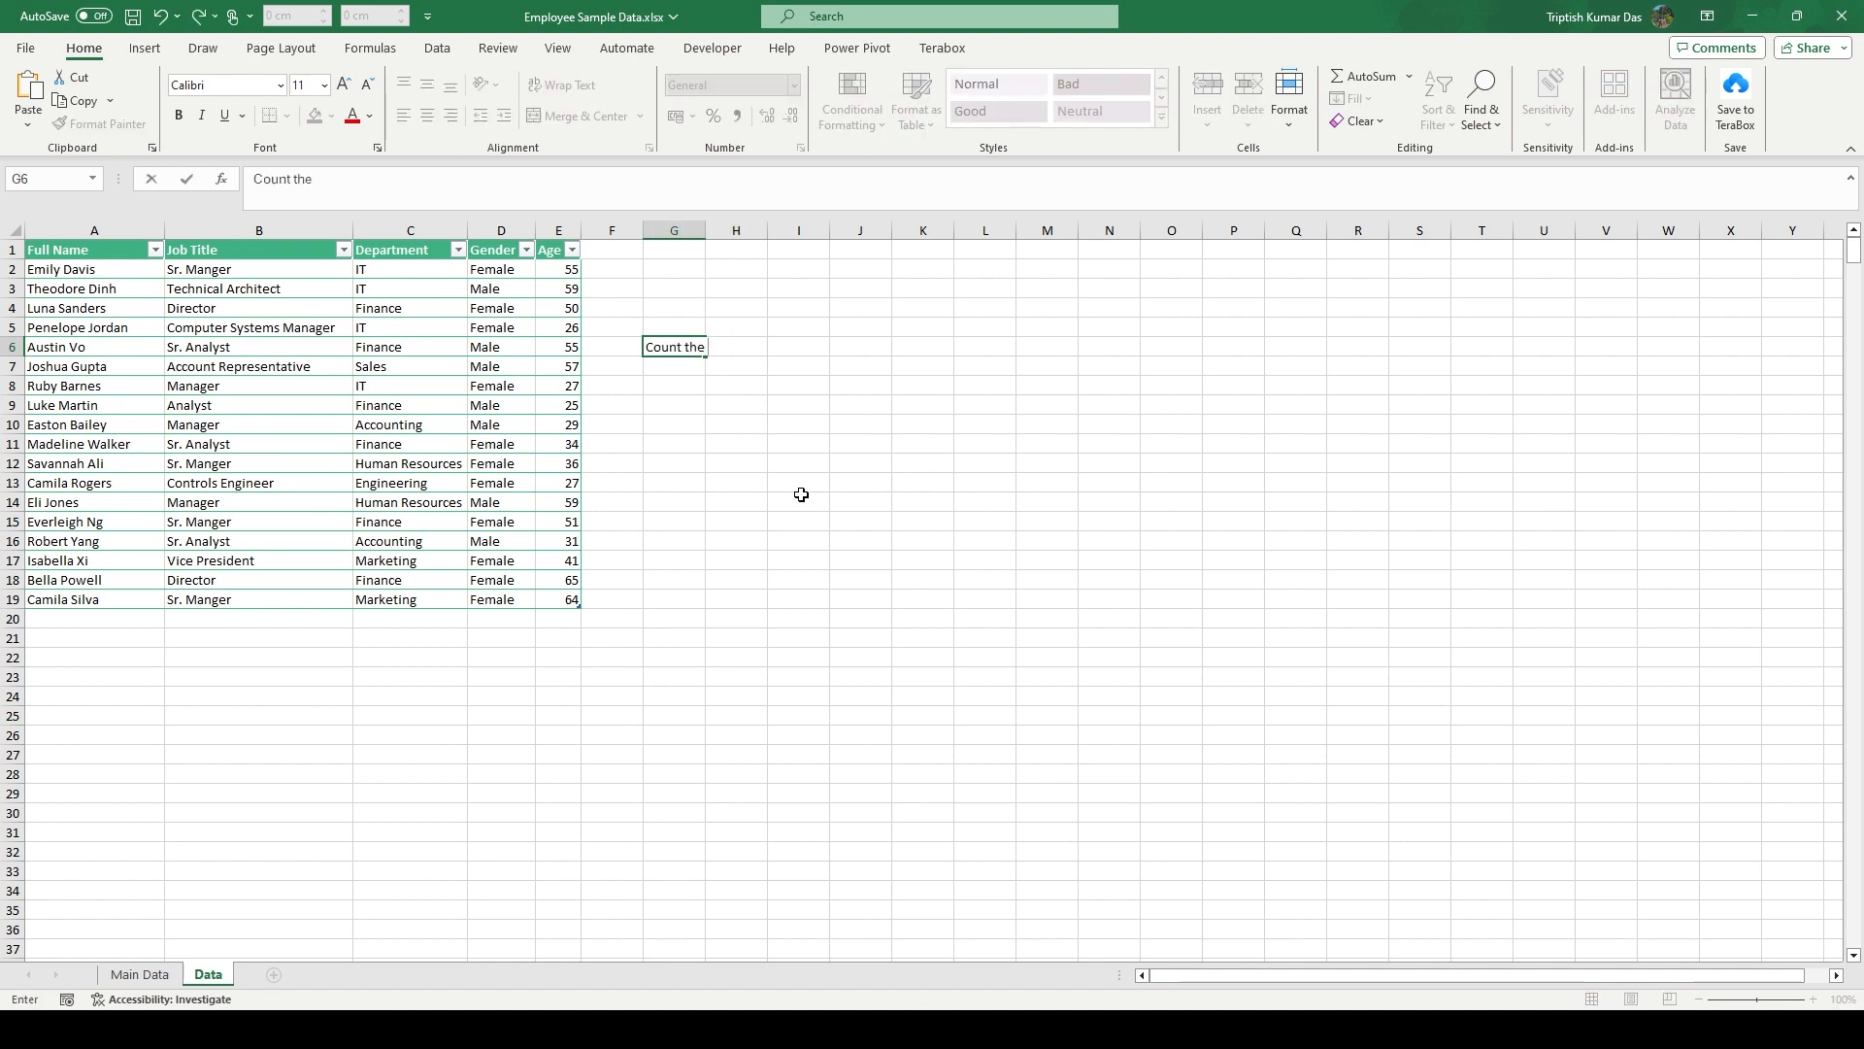
text( number of employees)
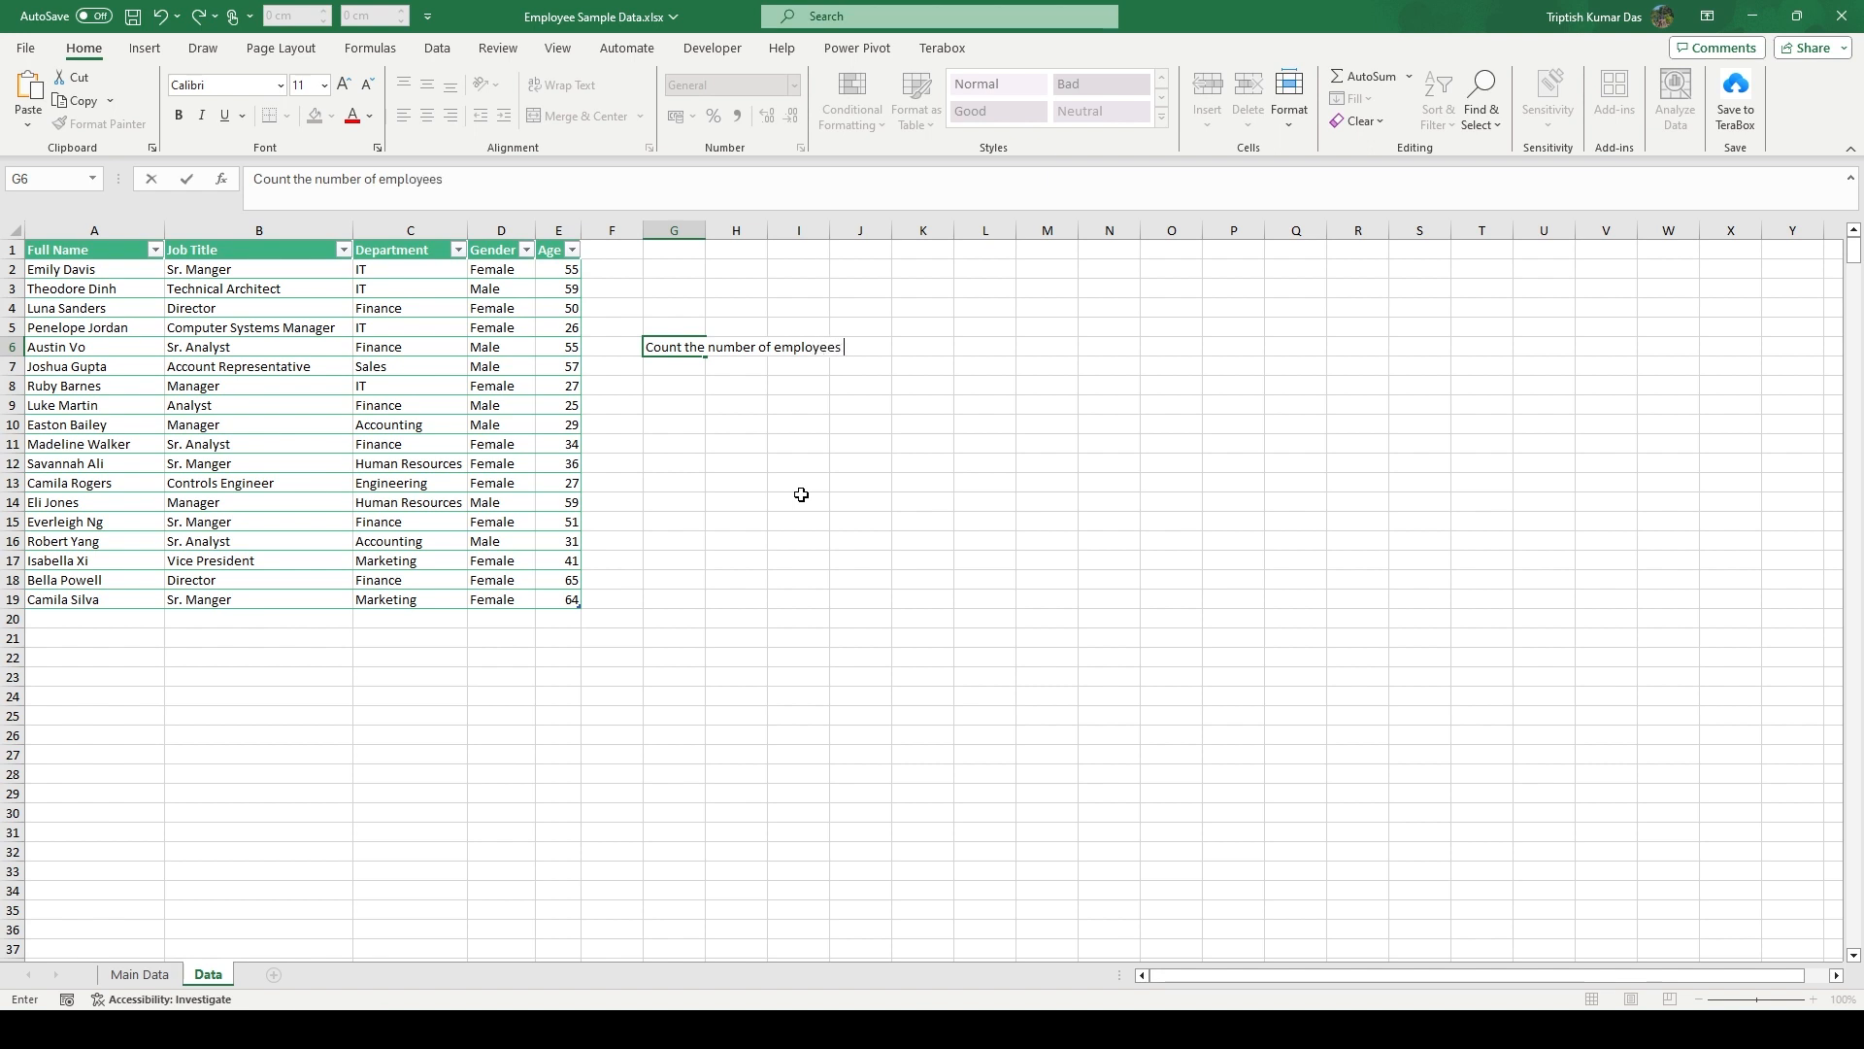
text( who are 'Male)
key(Return)
key(Up)
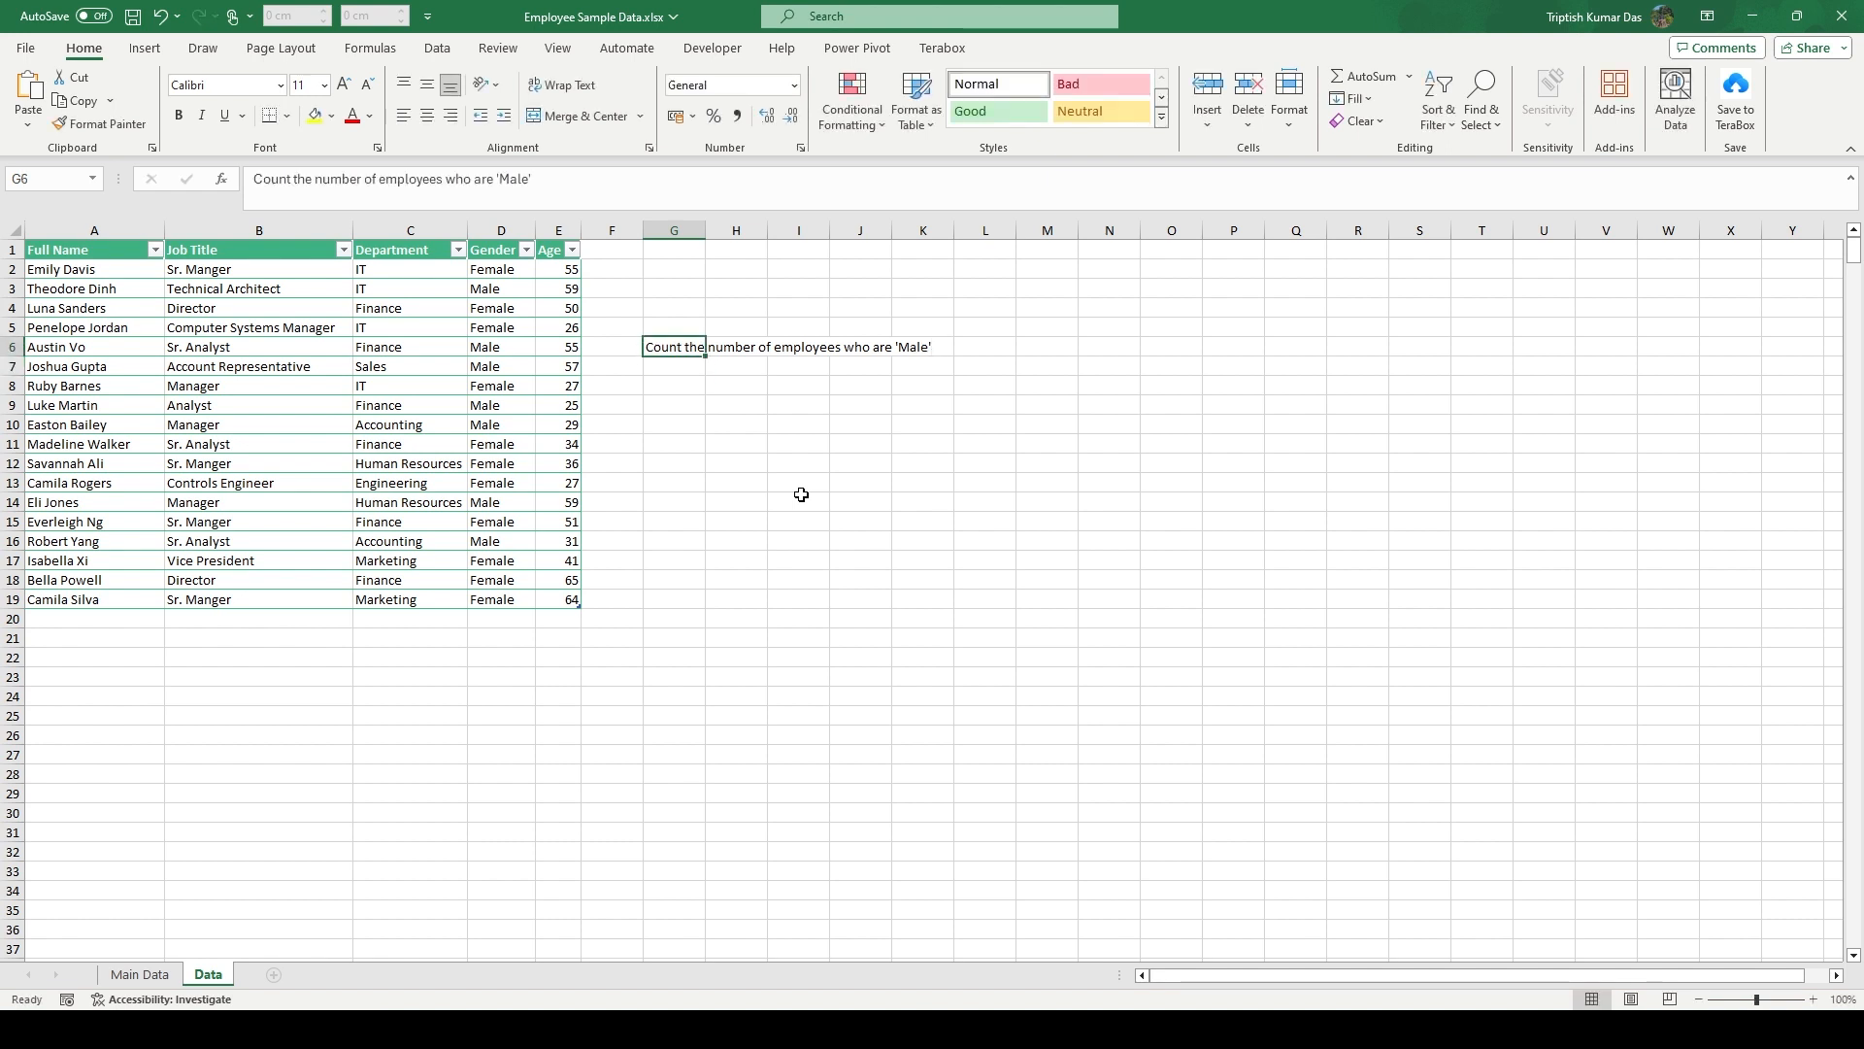
- Enter the formula =COUNTIF(D2:D19,"Male") in cell G8 to count the male employees
key(Down)
key(Down)
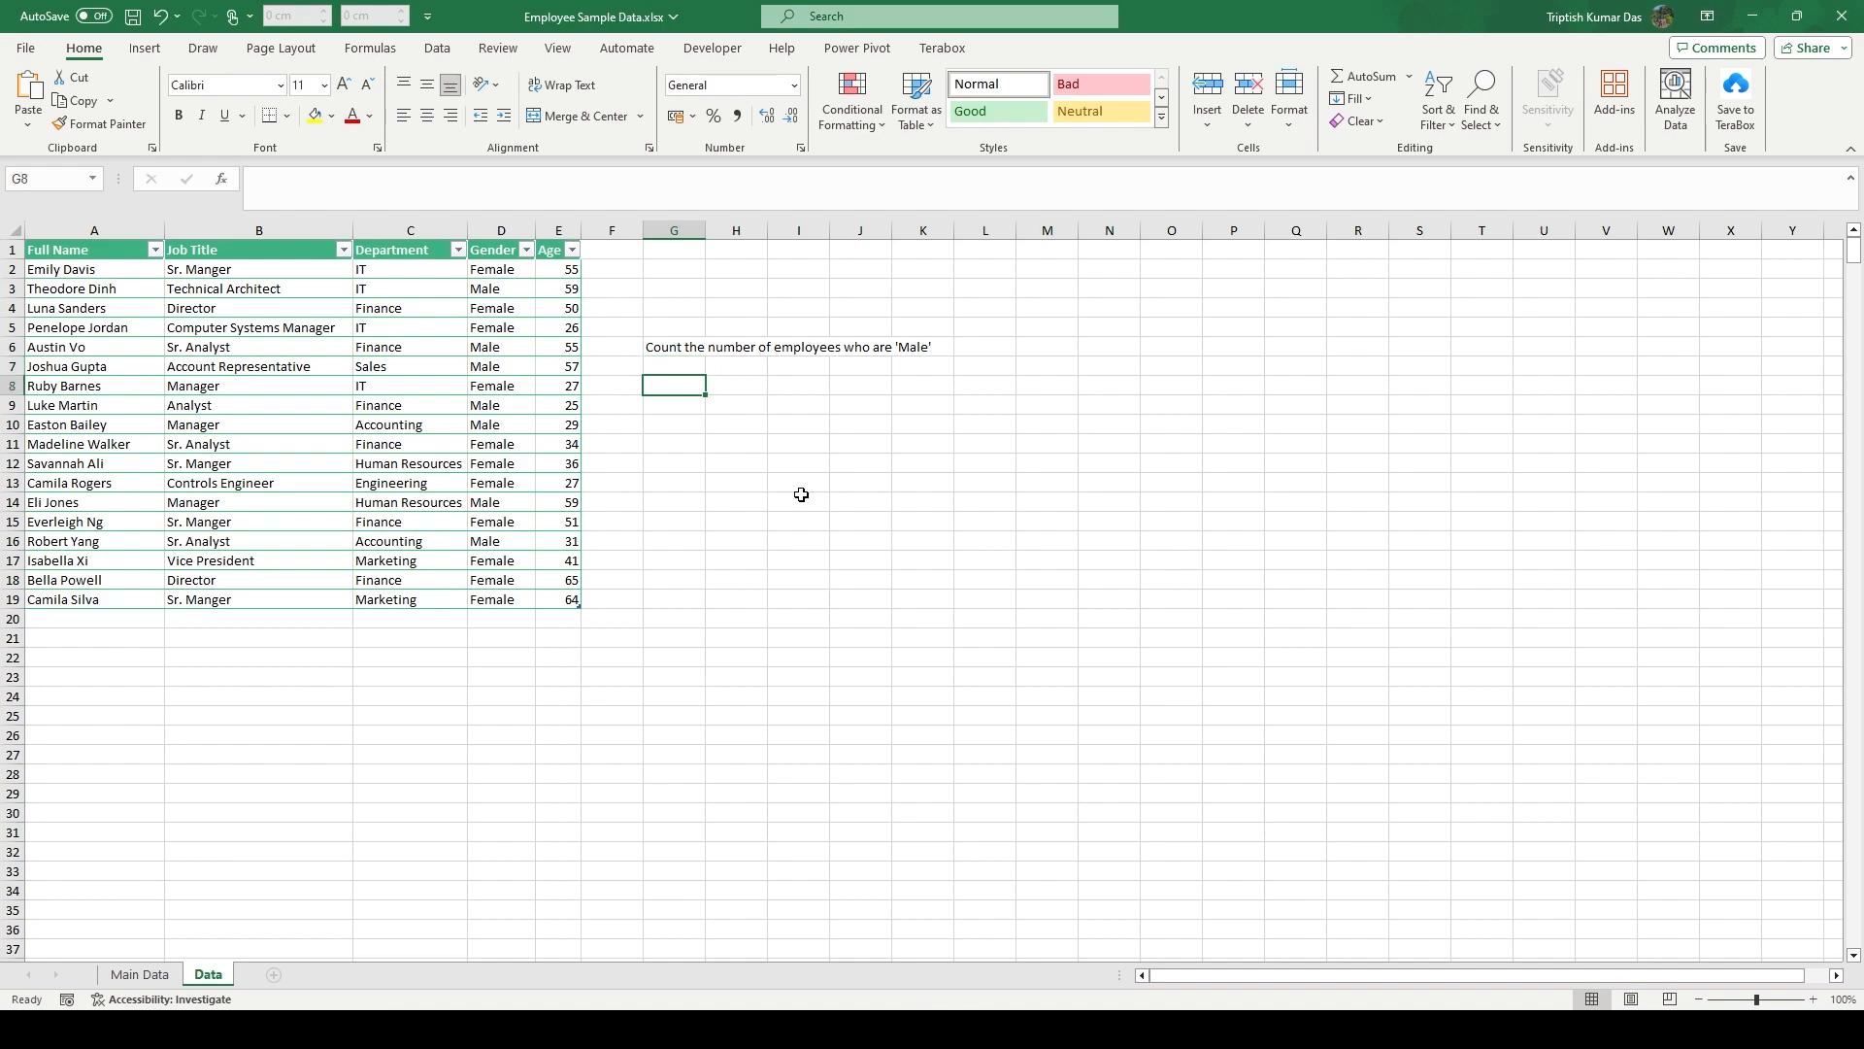
text(=count)
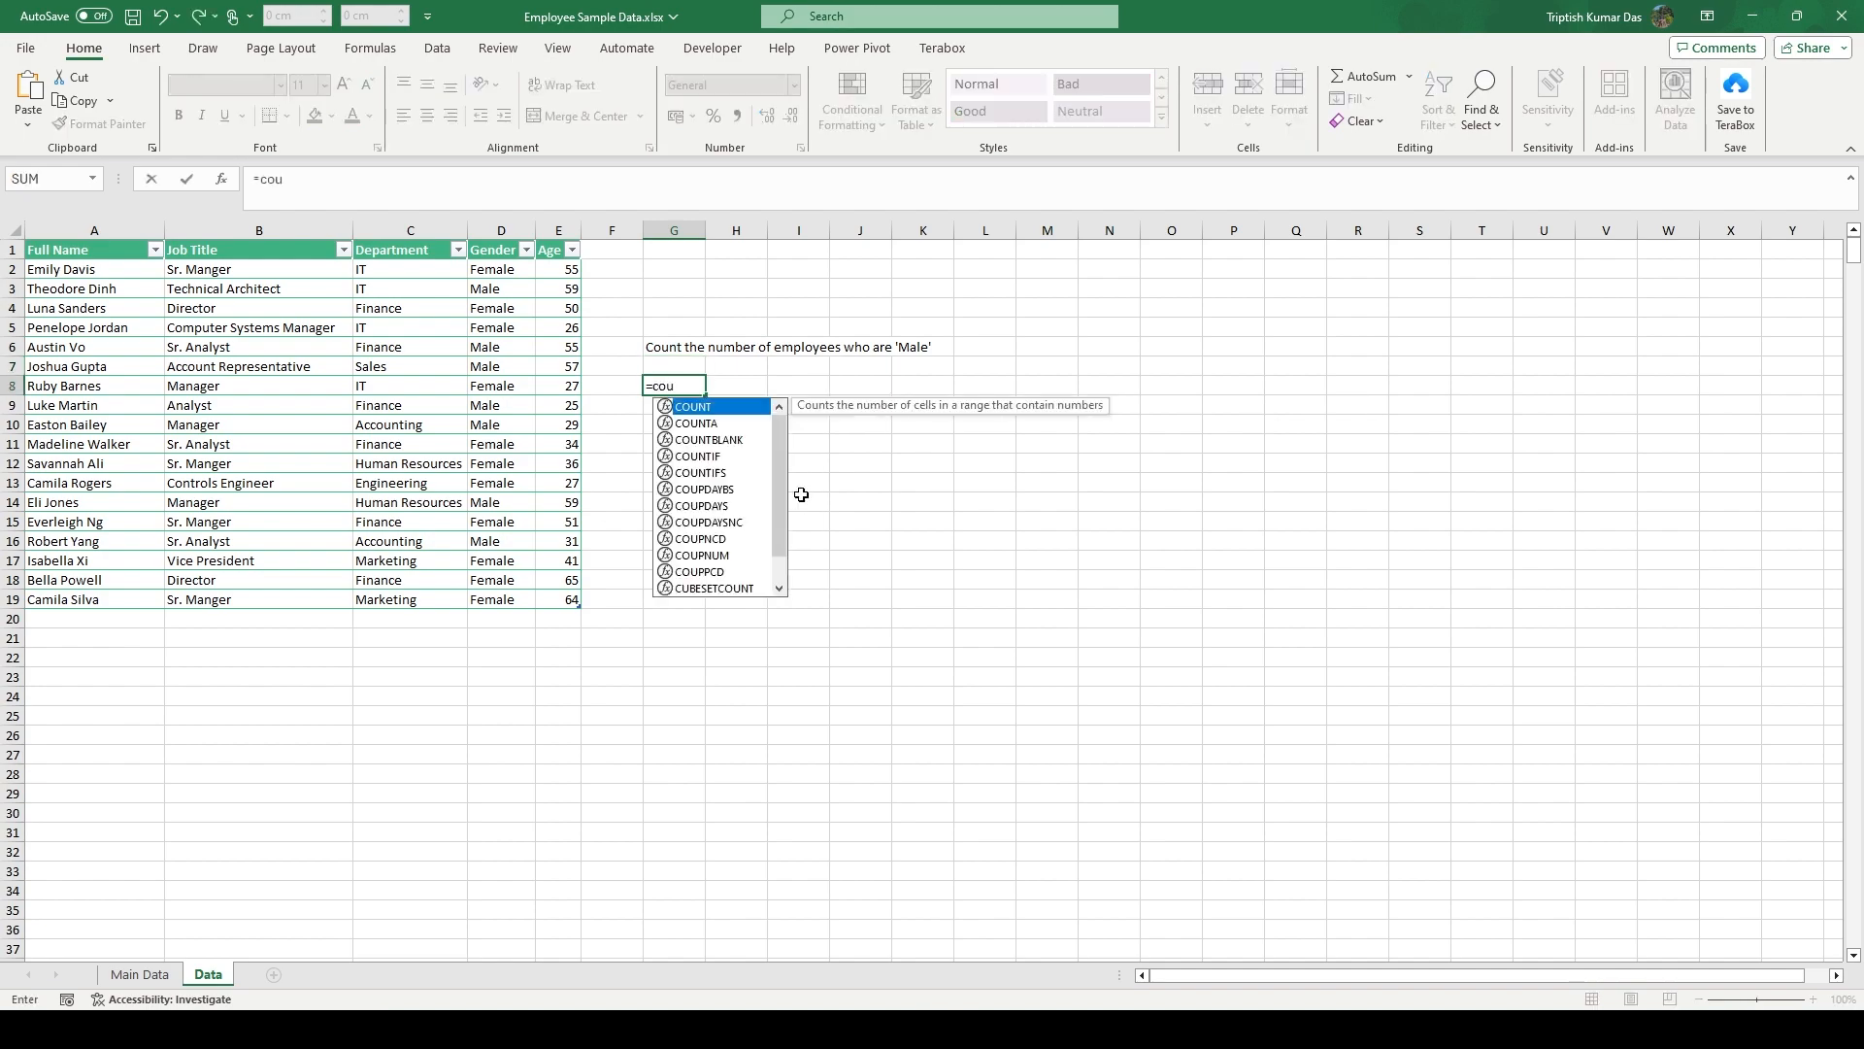
text(if)
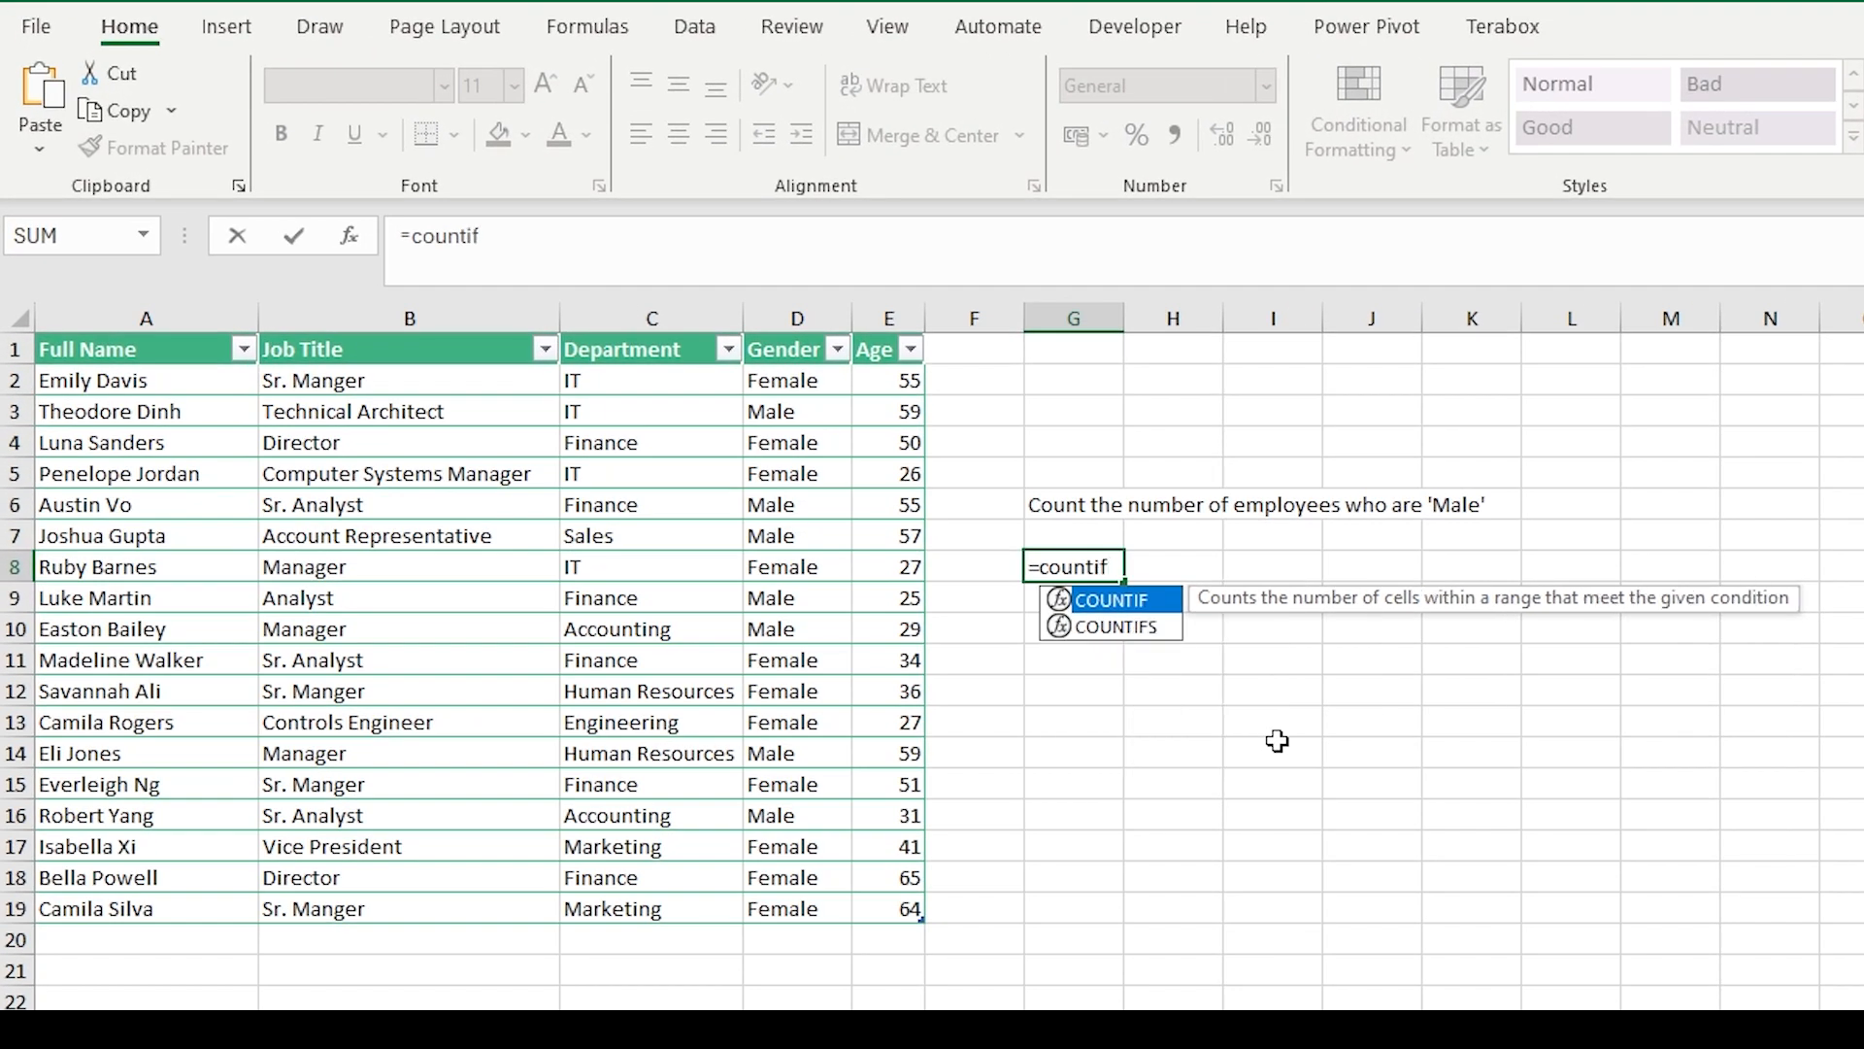
key(Tab)
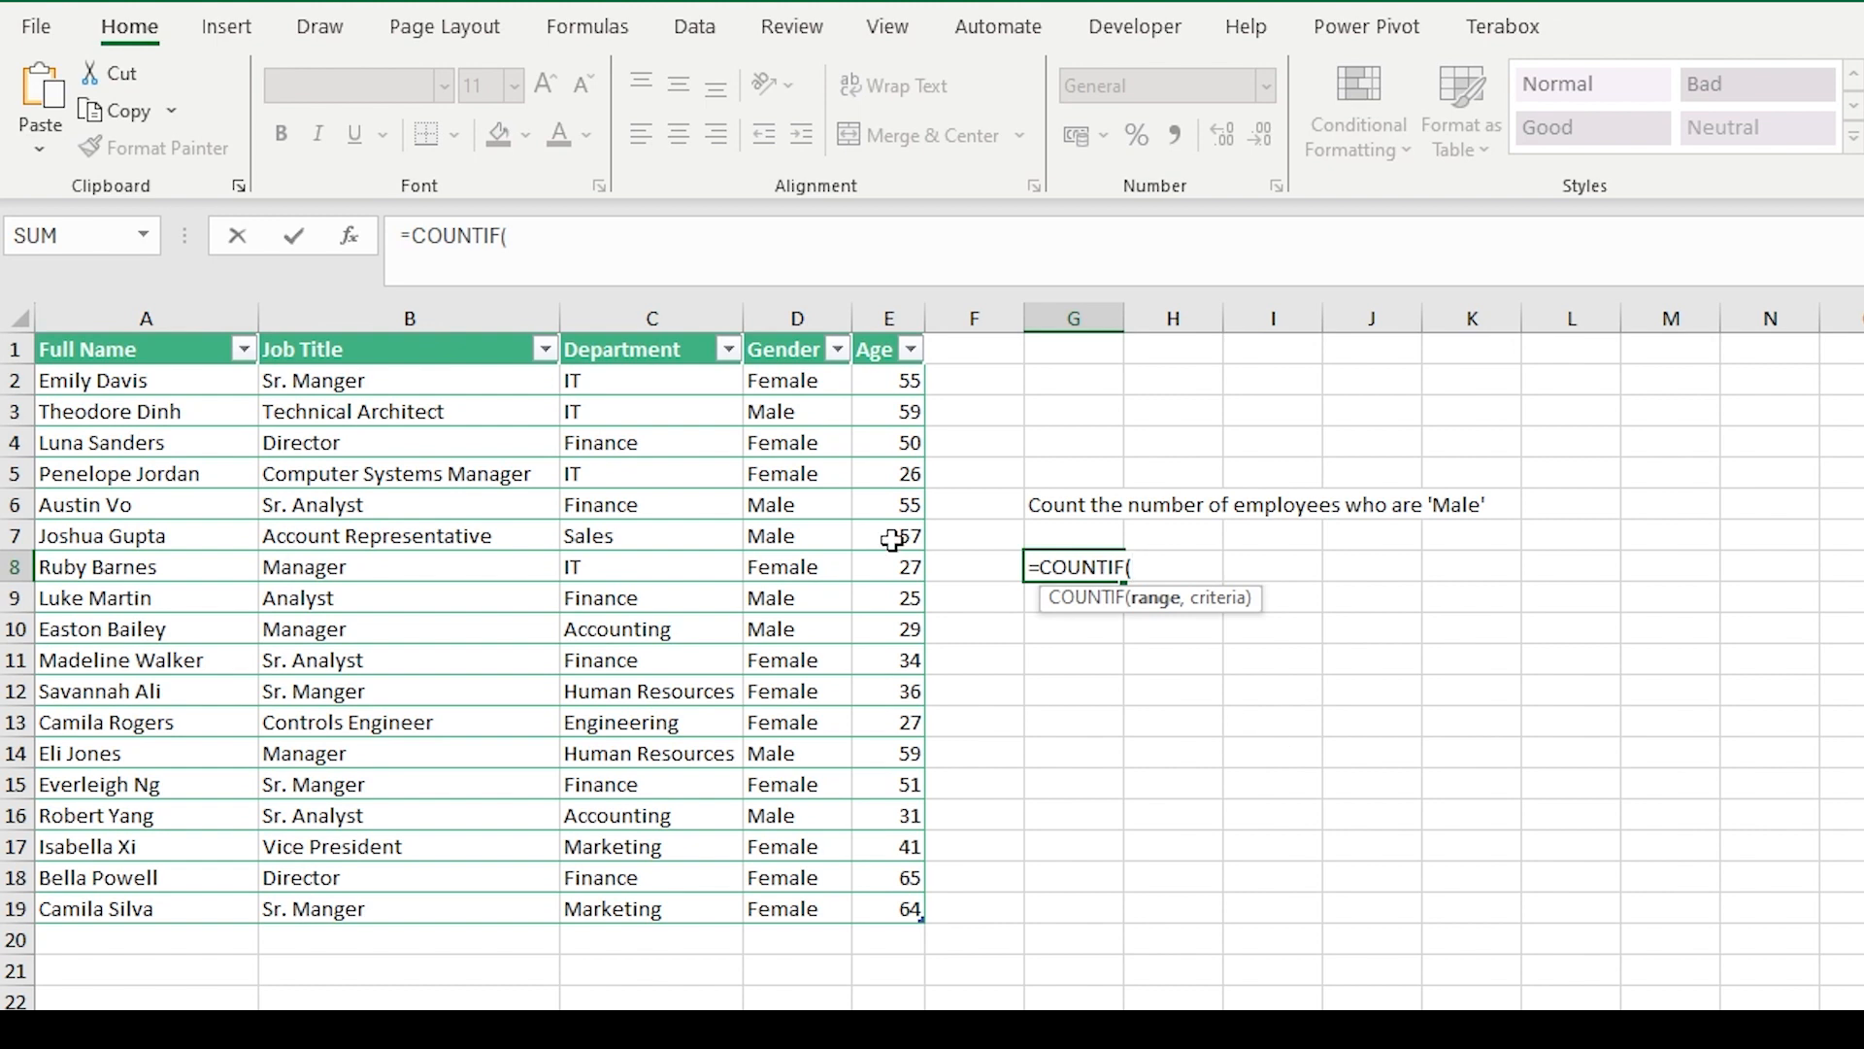
click(880, 243)
text(D2)
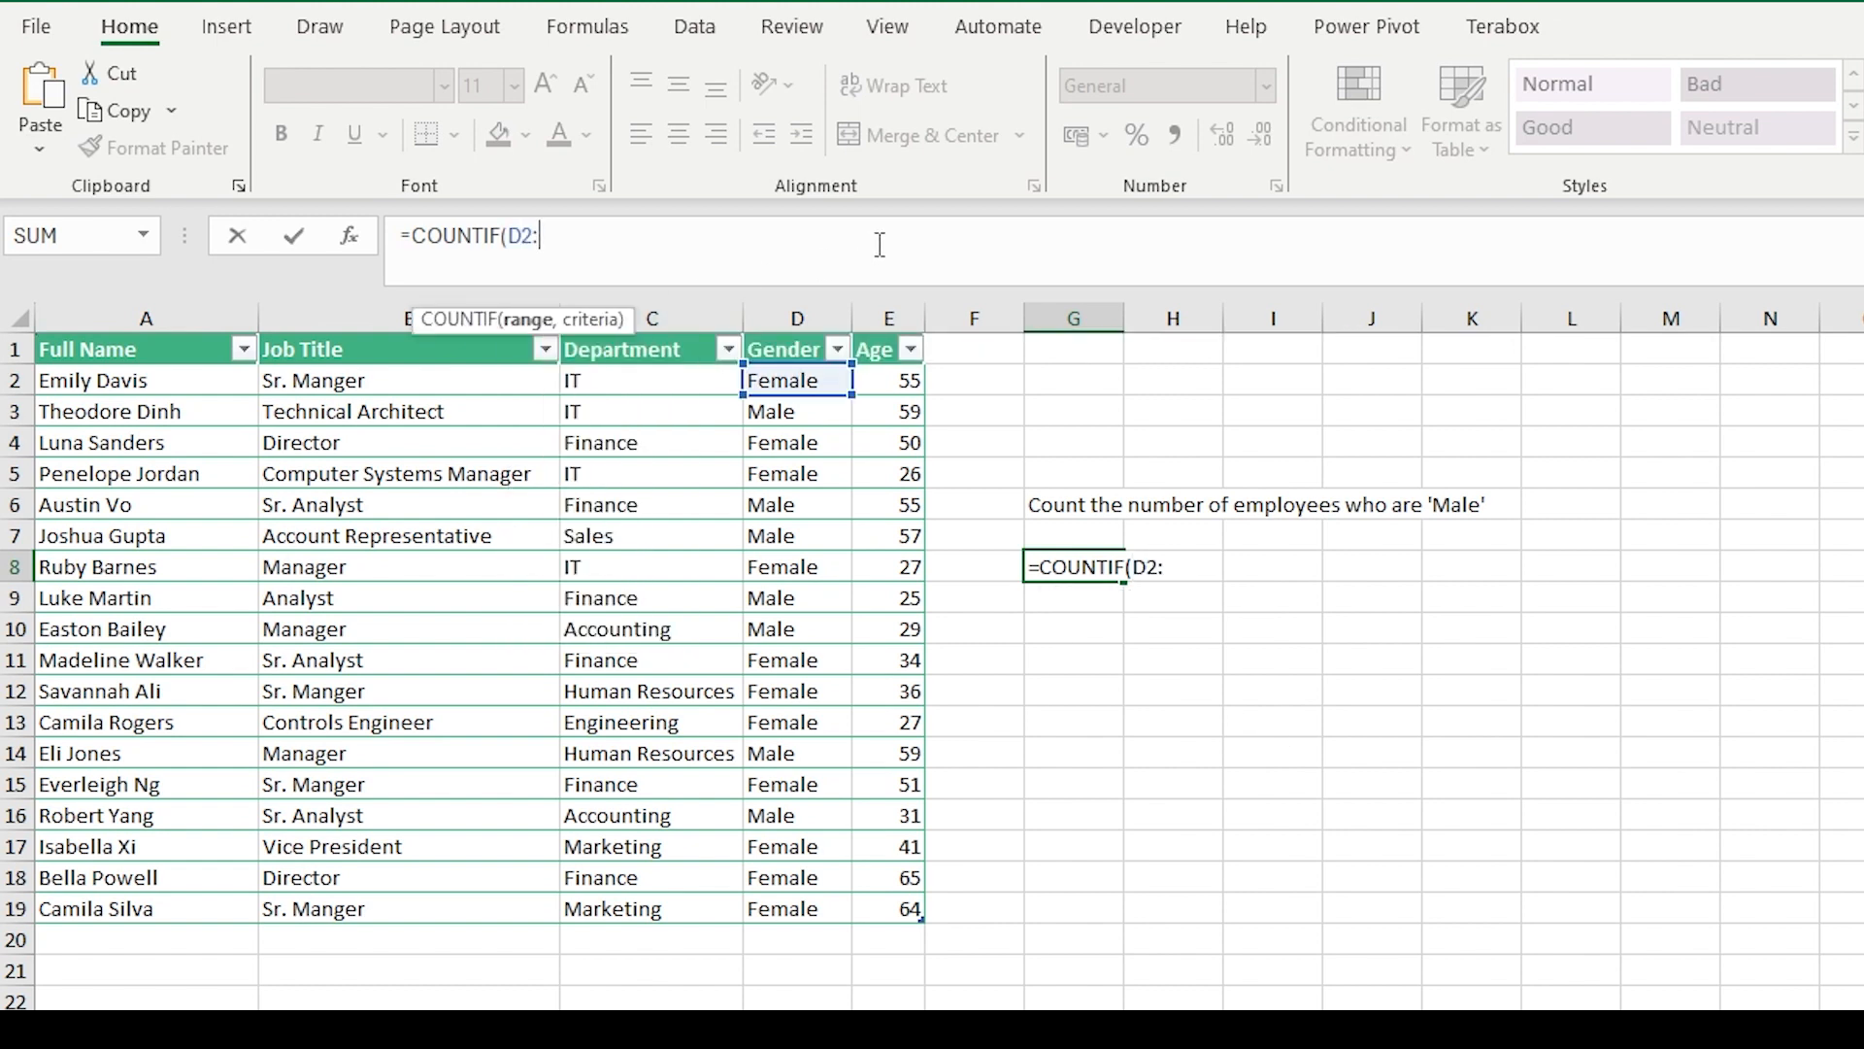
text(:D19)
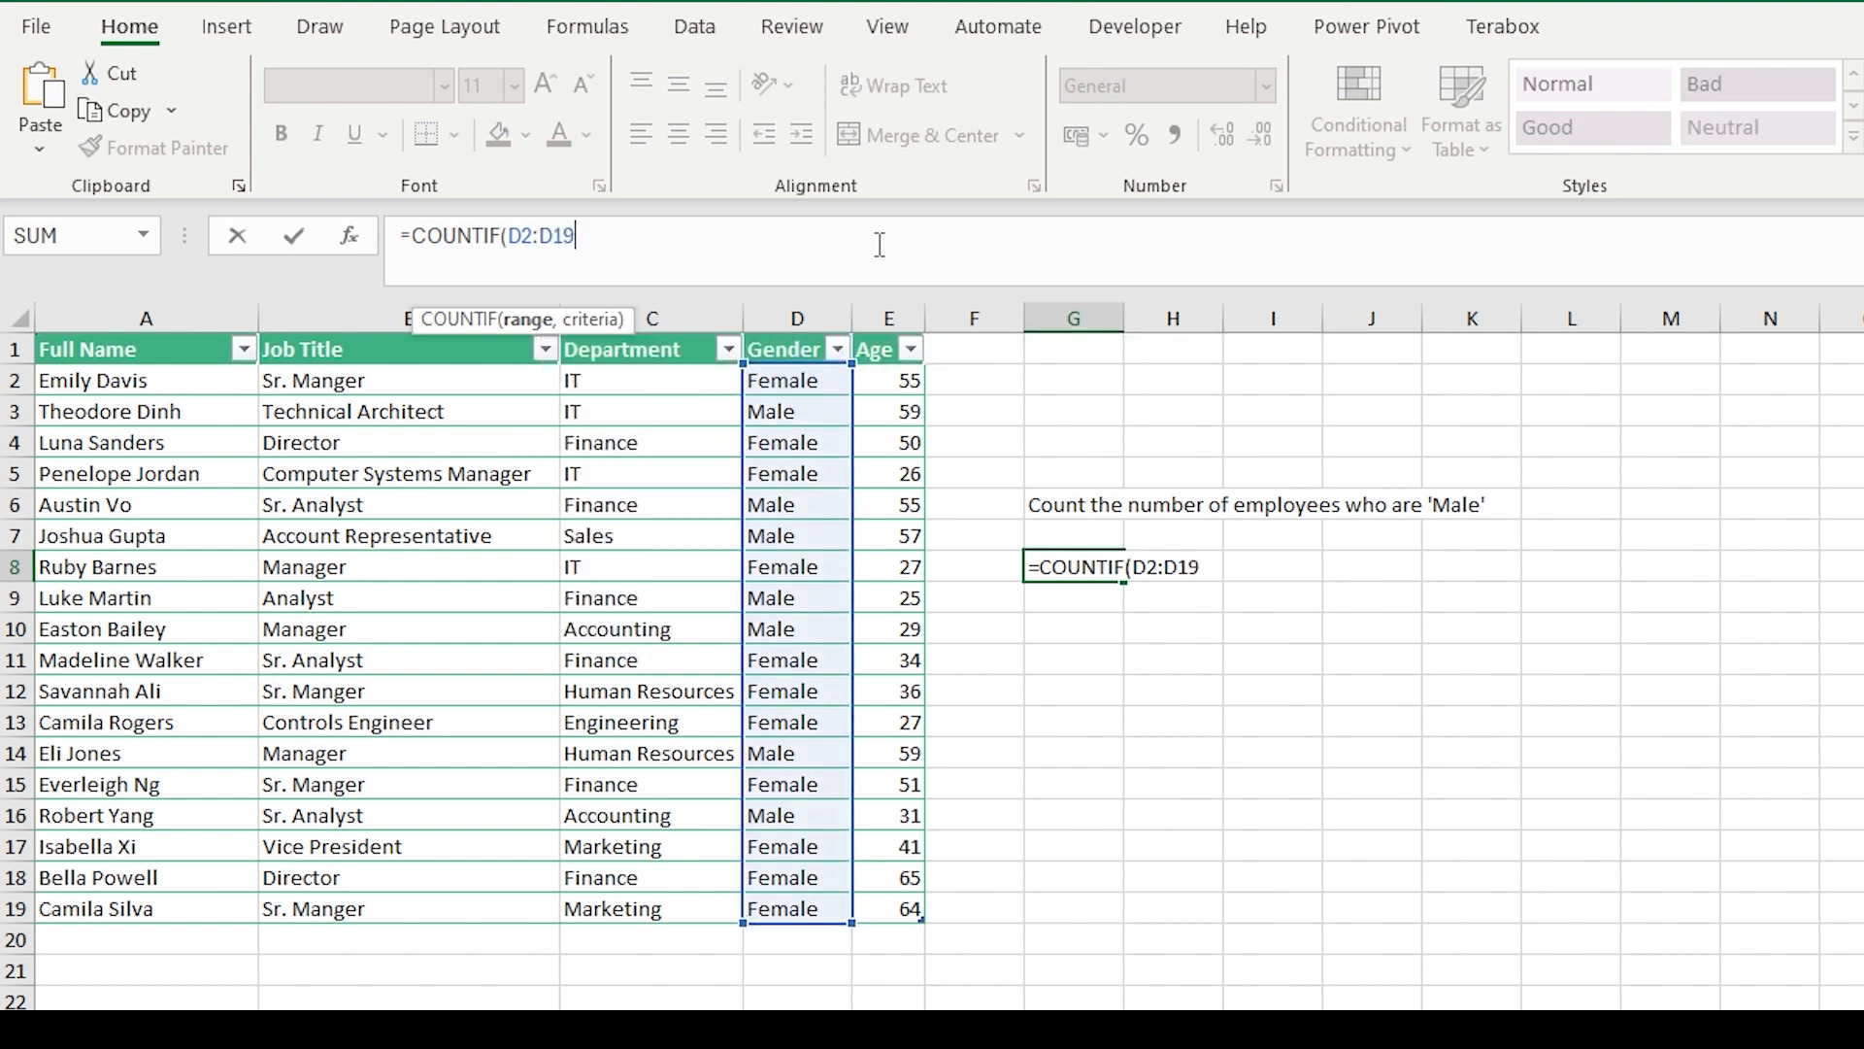
text(,"Ma)
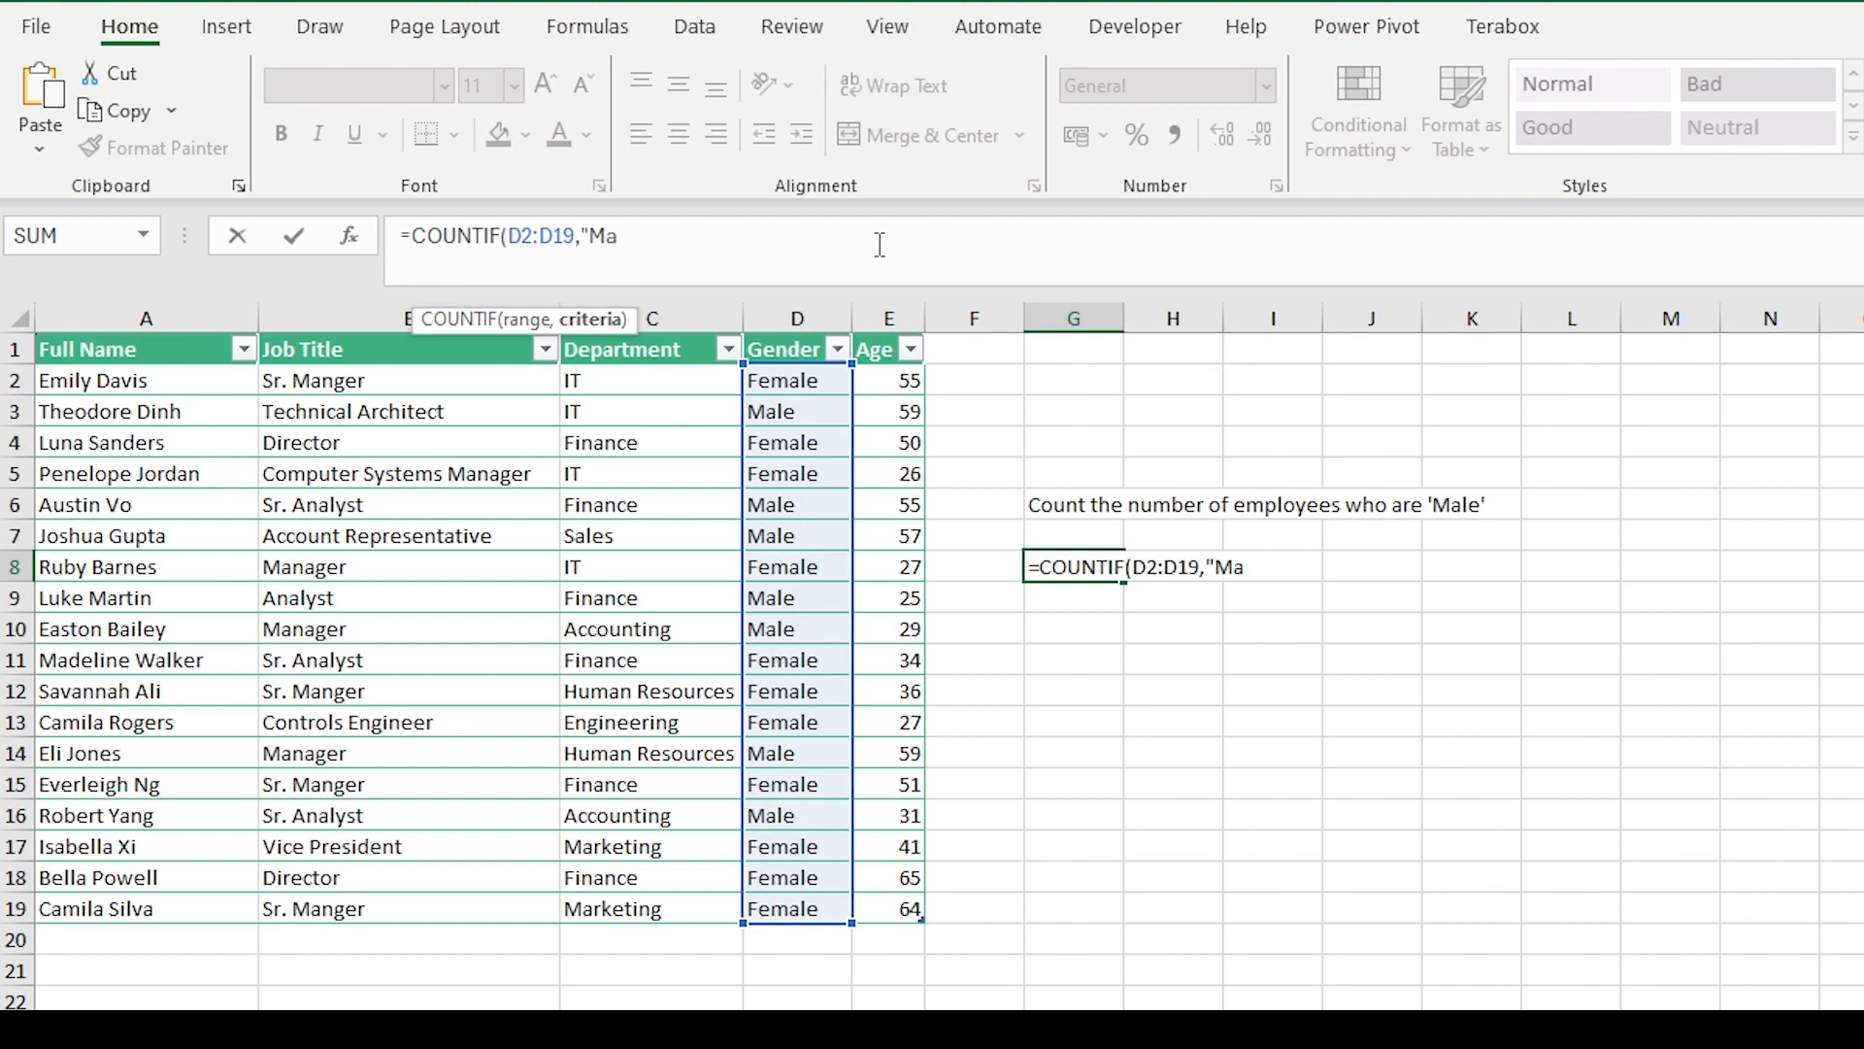
text(le"))
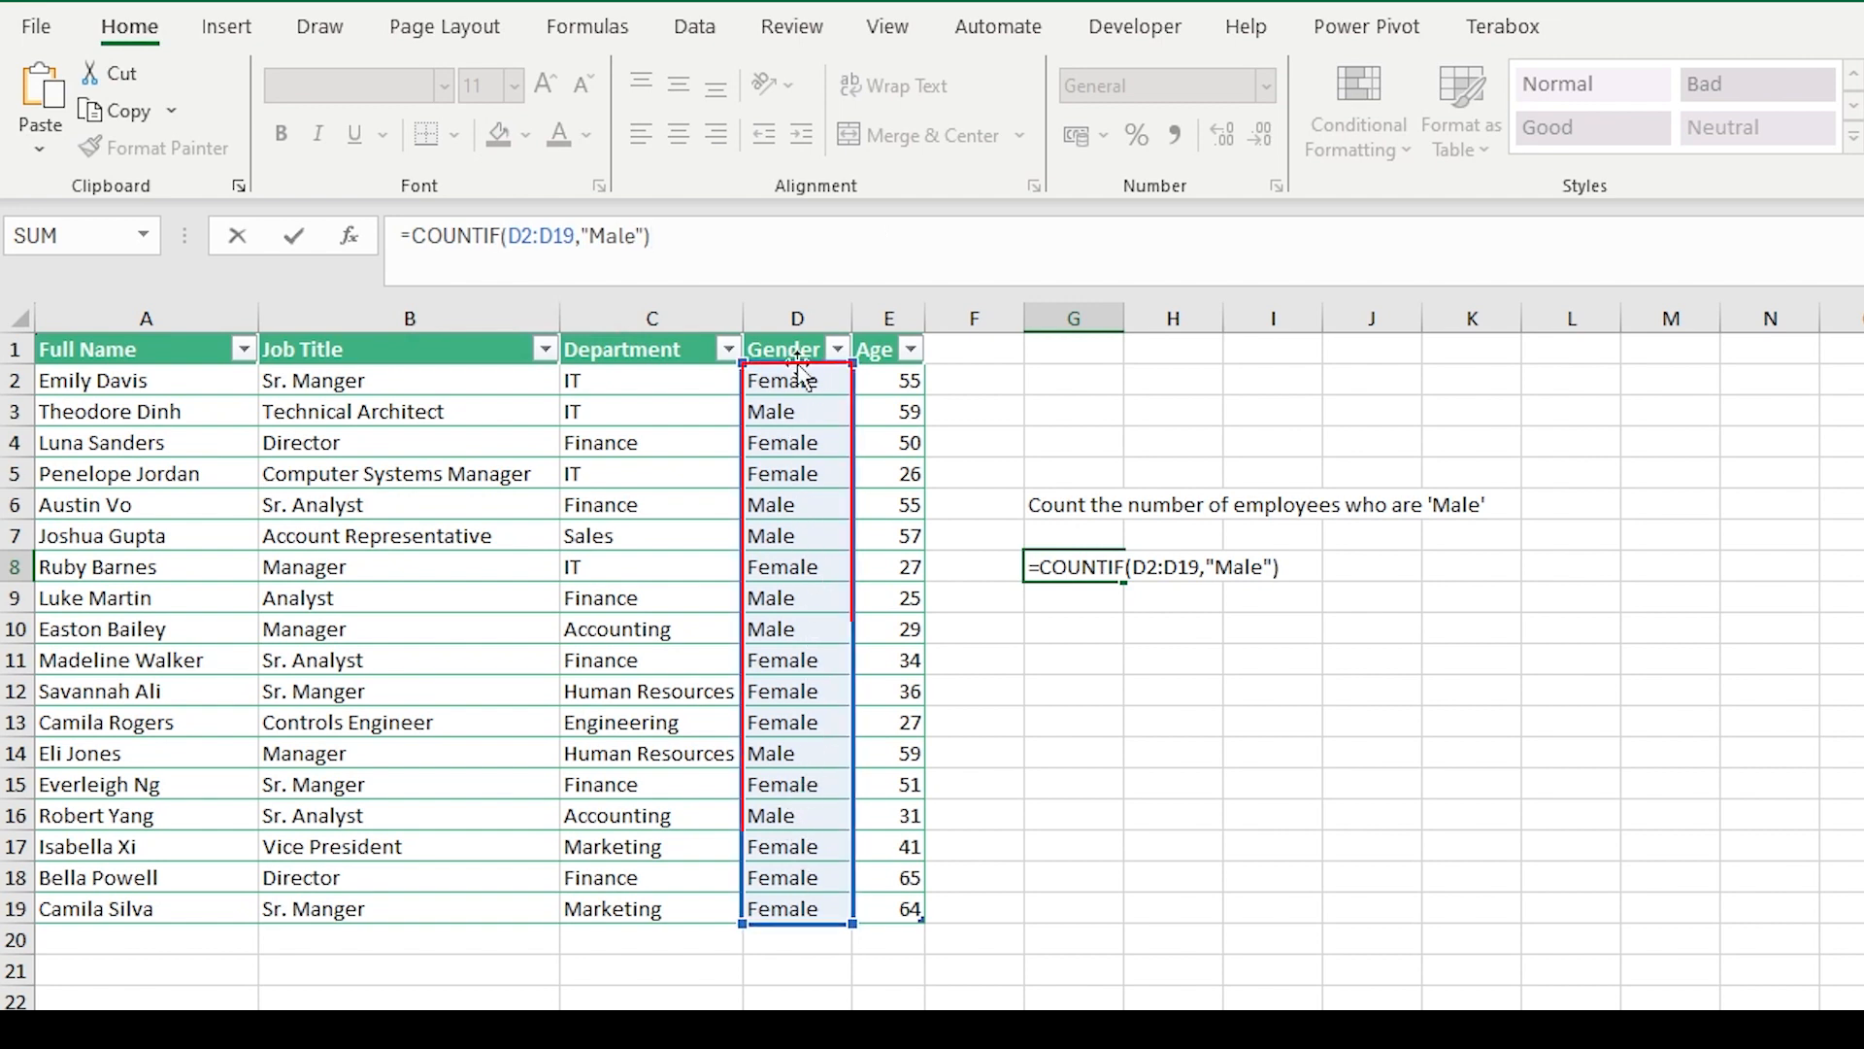
drag(591, 236, 637, 236)
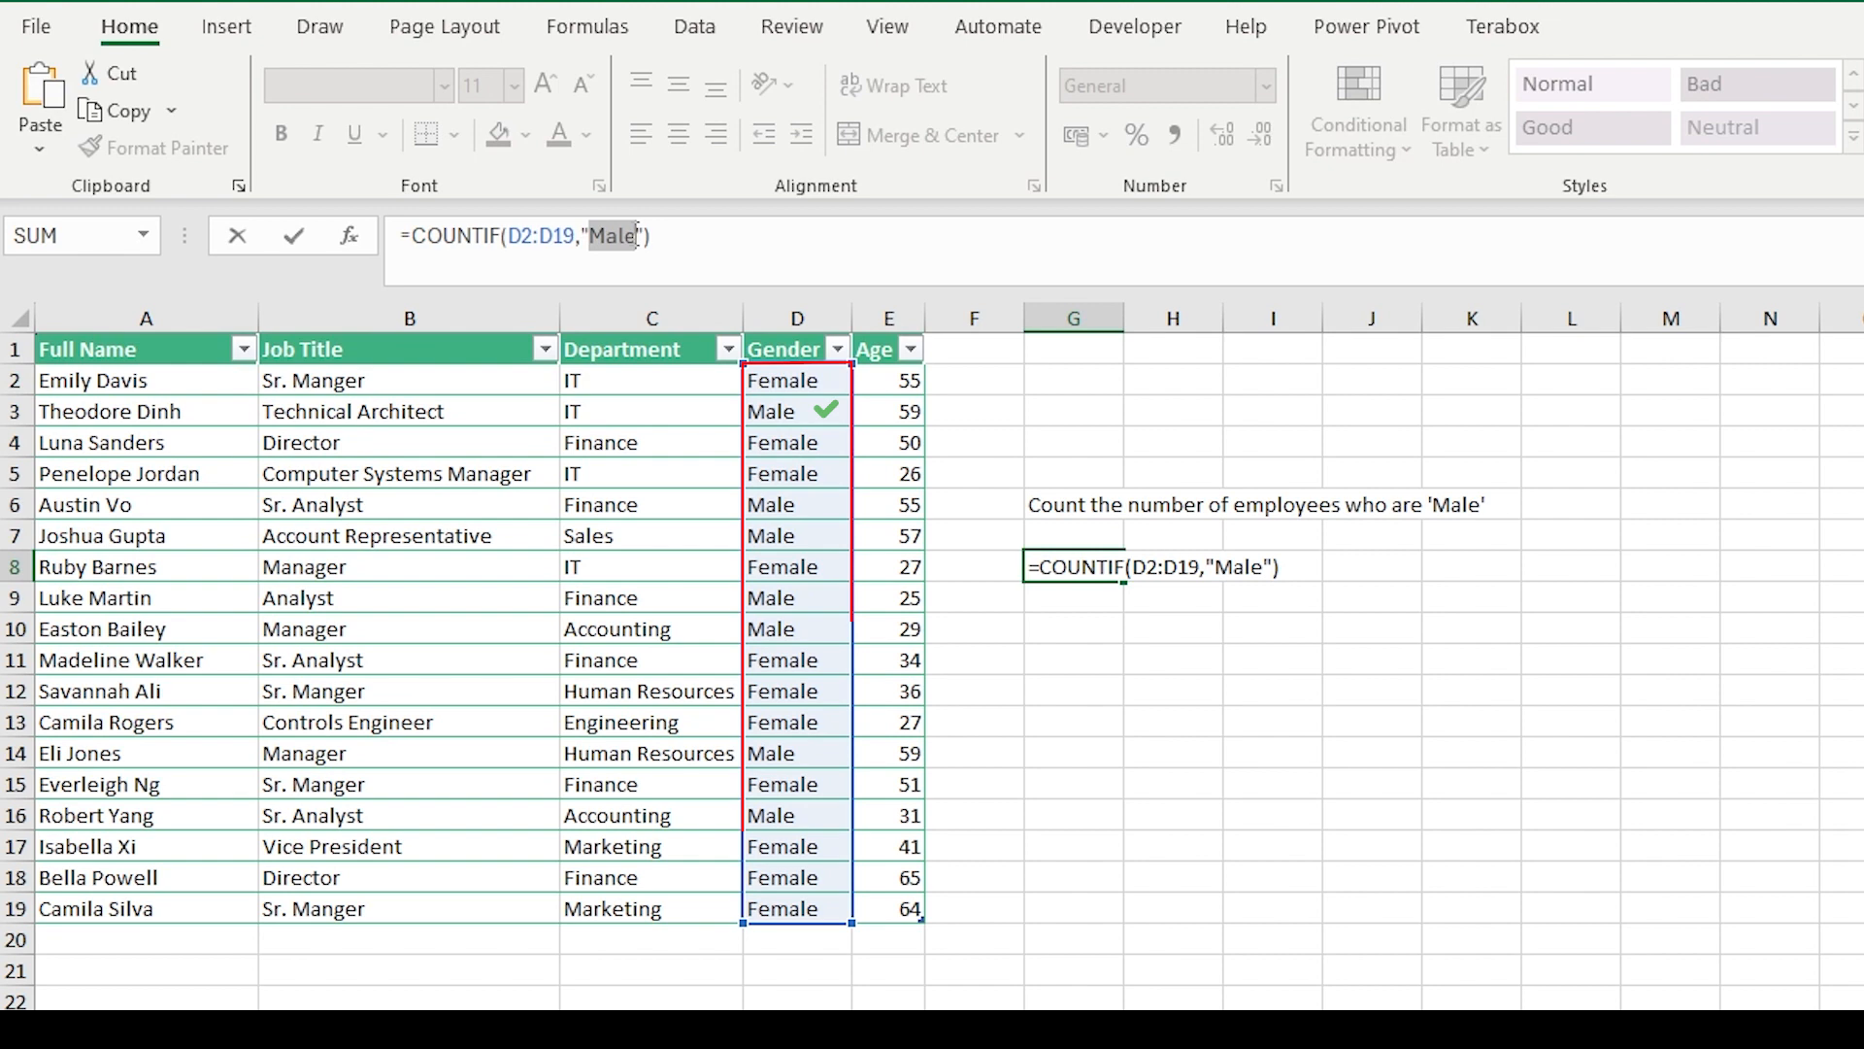
click(805, 273)
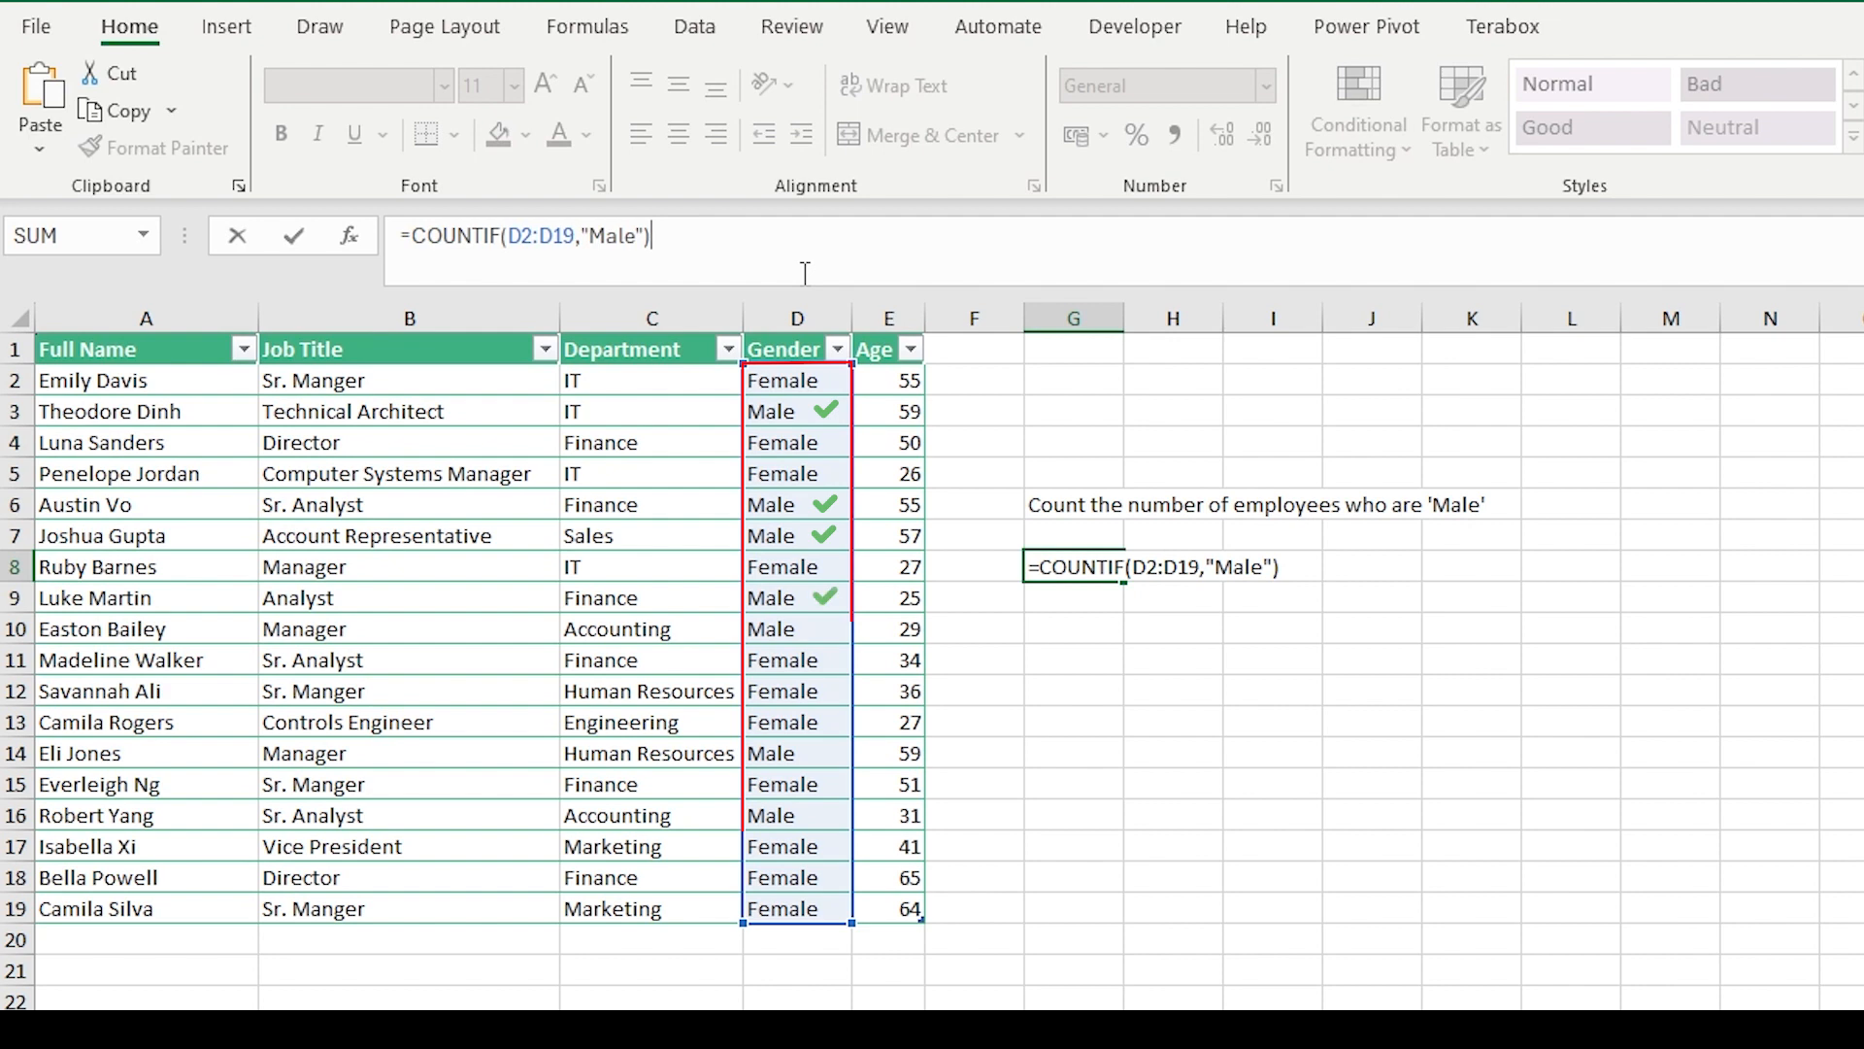
key(Return)
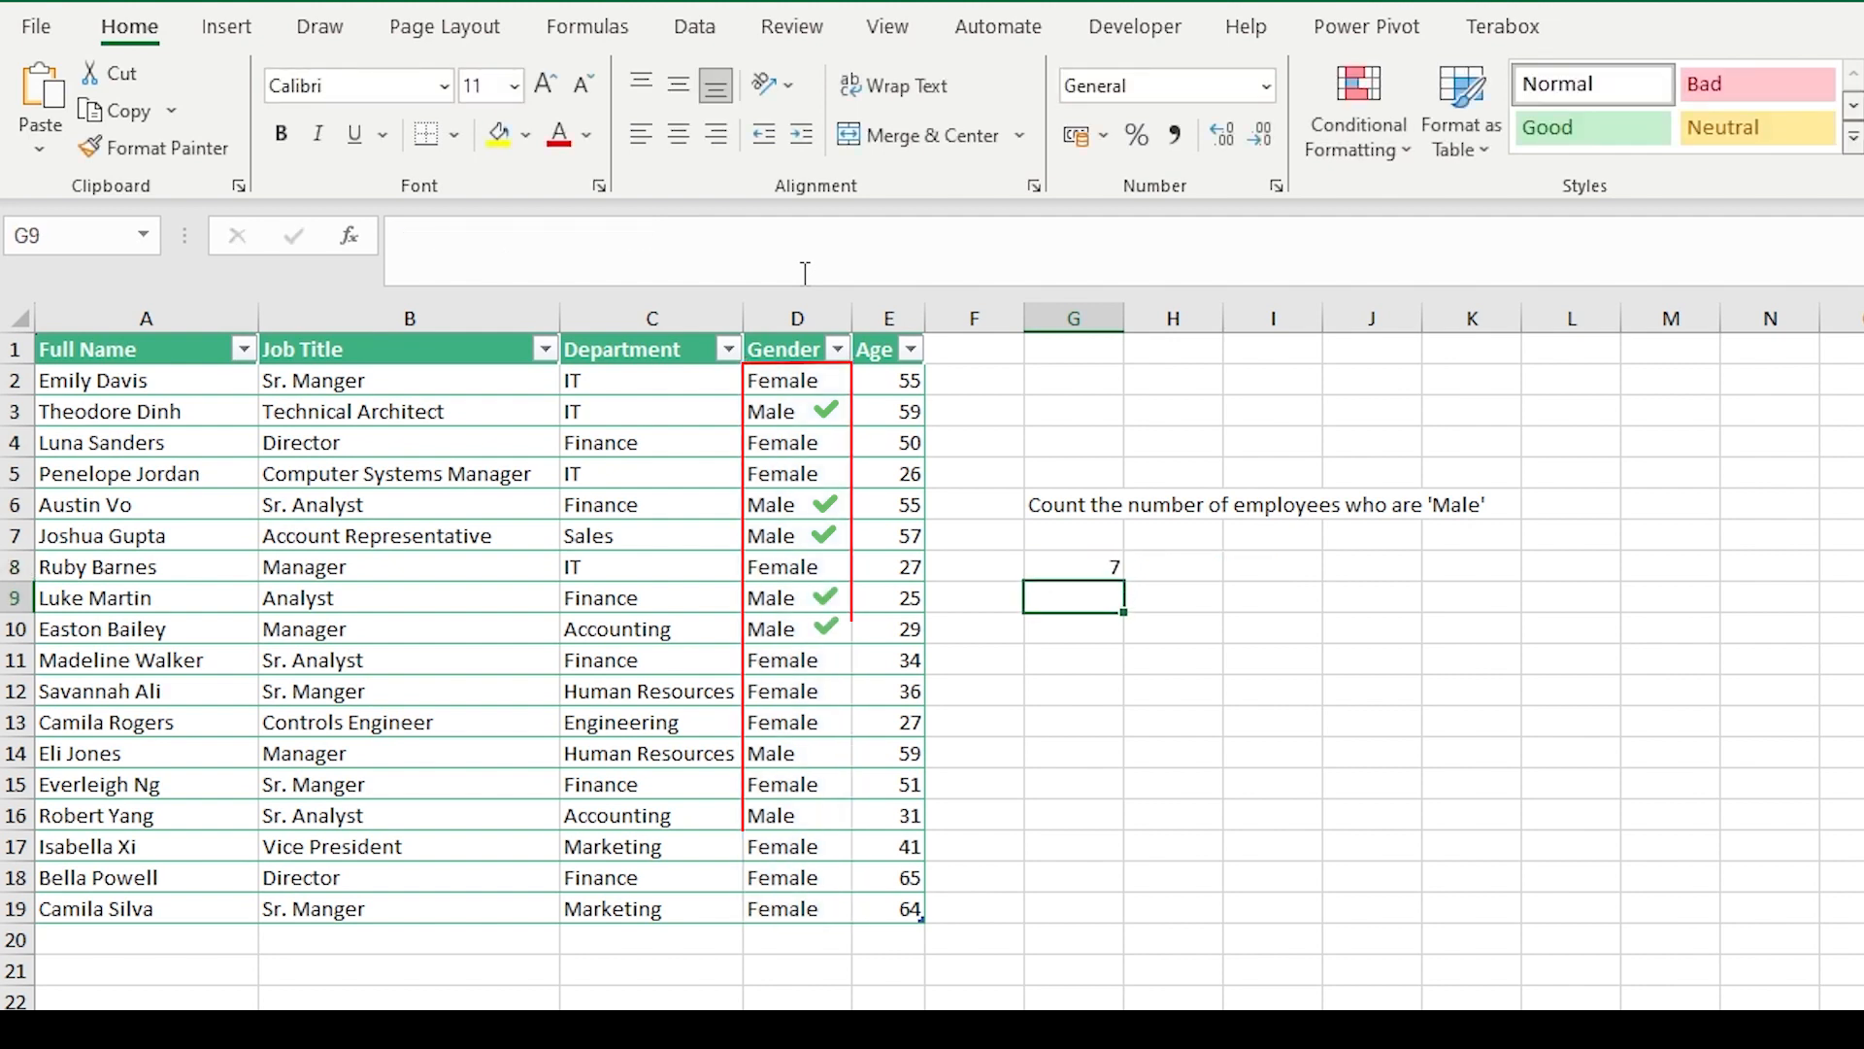
- Format the count in G8 as bold, font size 12, centred horizontally and vertically
key(Up)
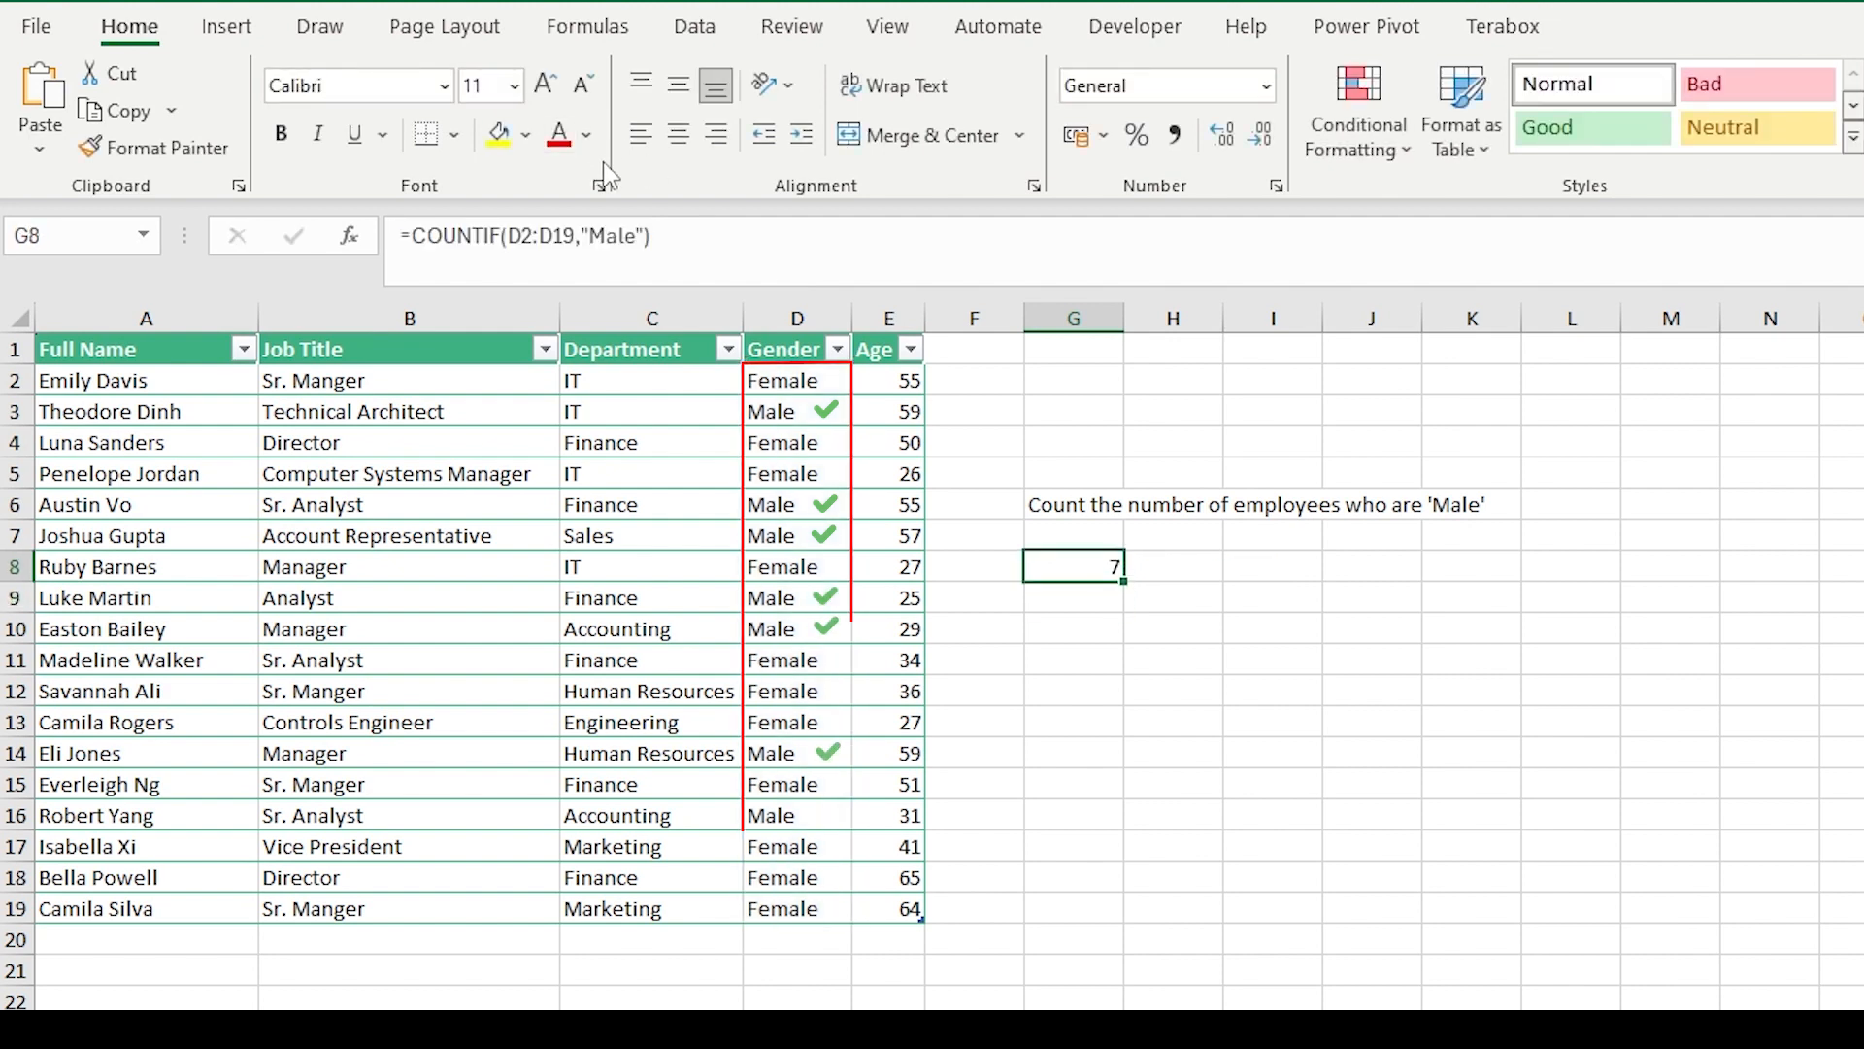
click(680, 89)
click(677, 136)
click(281, 134)
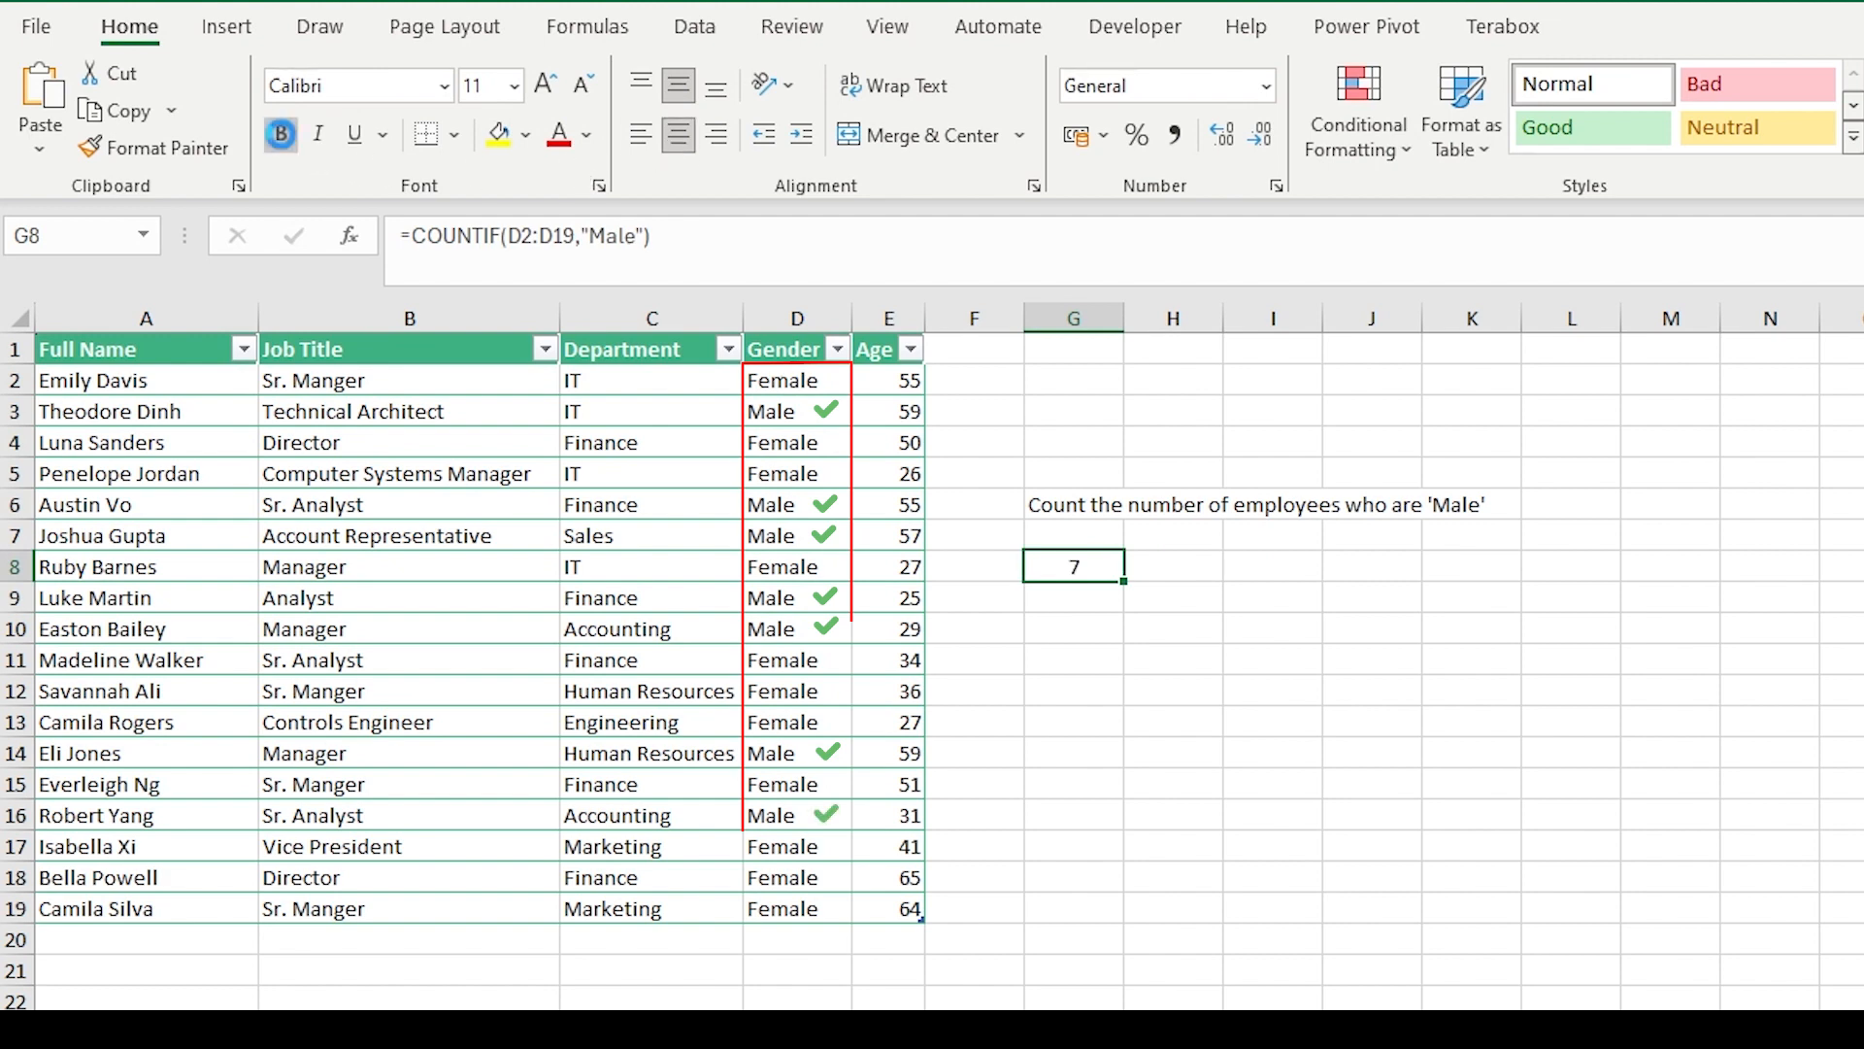
click(545, 83)
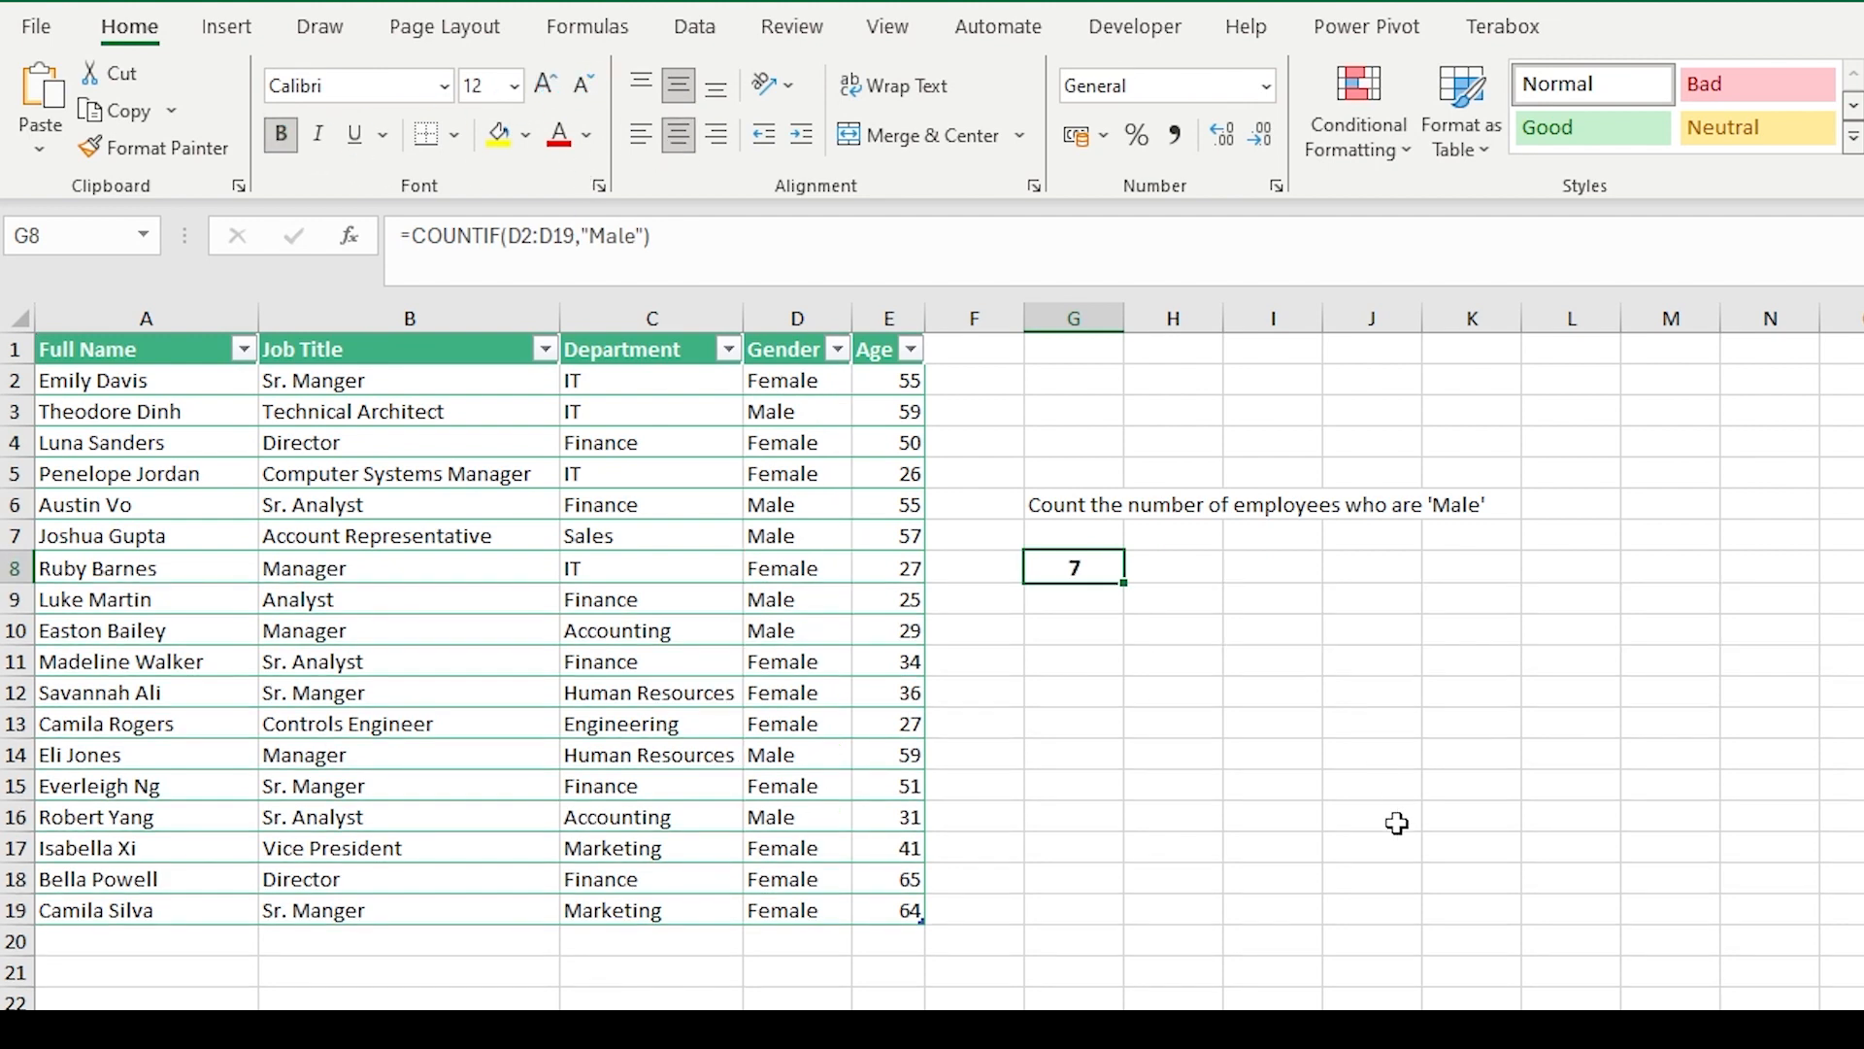
- Filter the Gender column to Male only and select the filtered gender cells to check the count
click(838, 355)
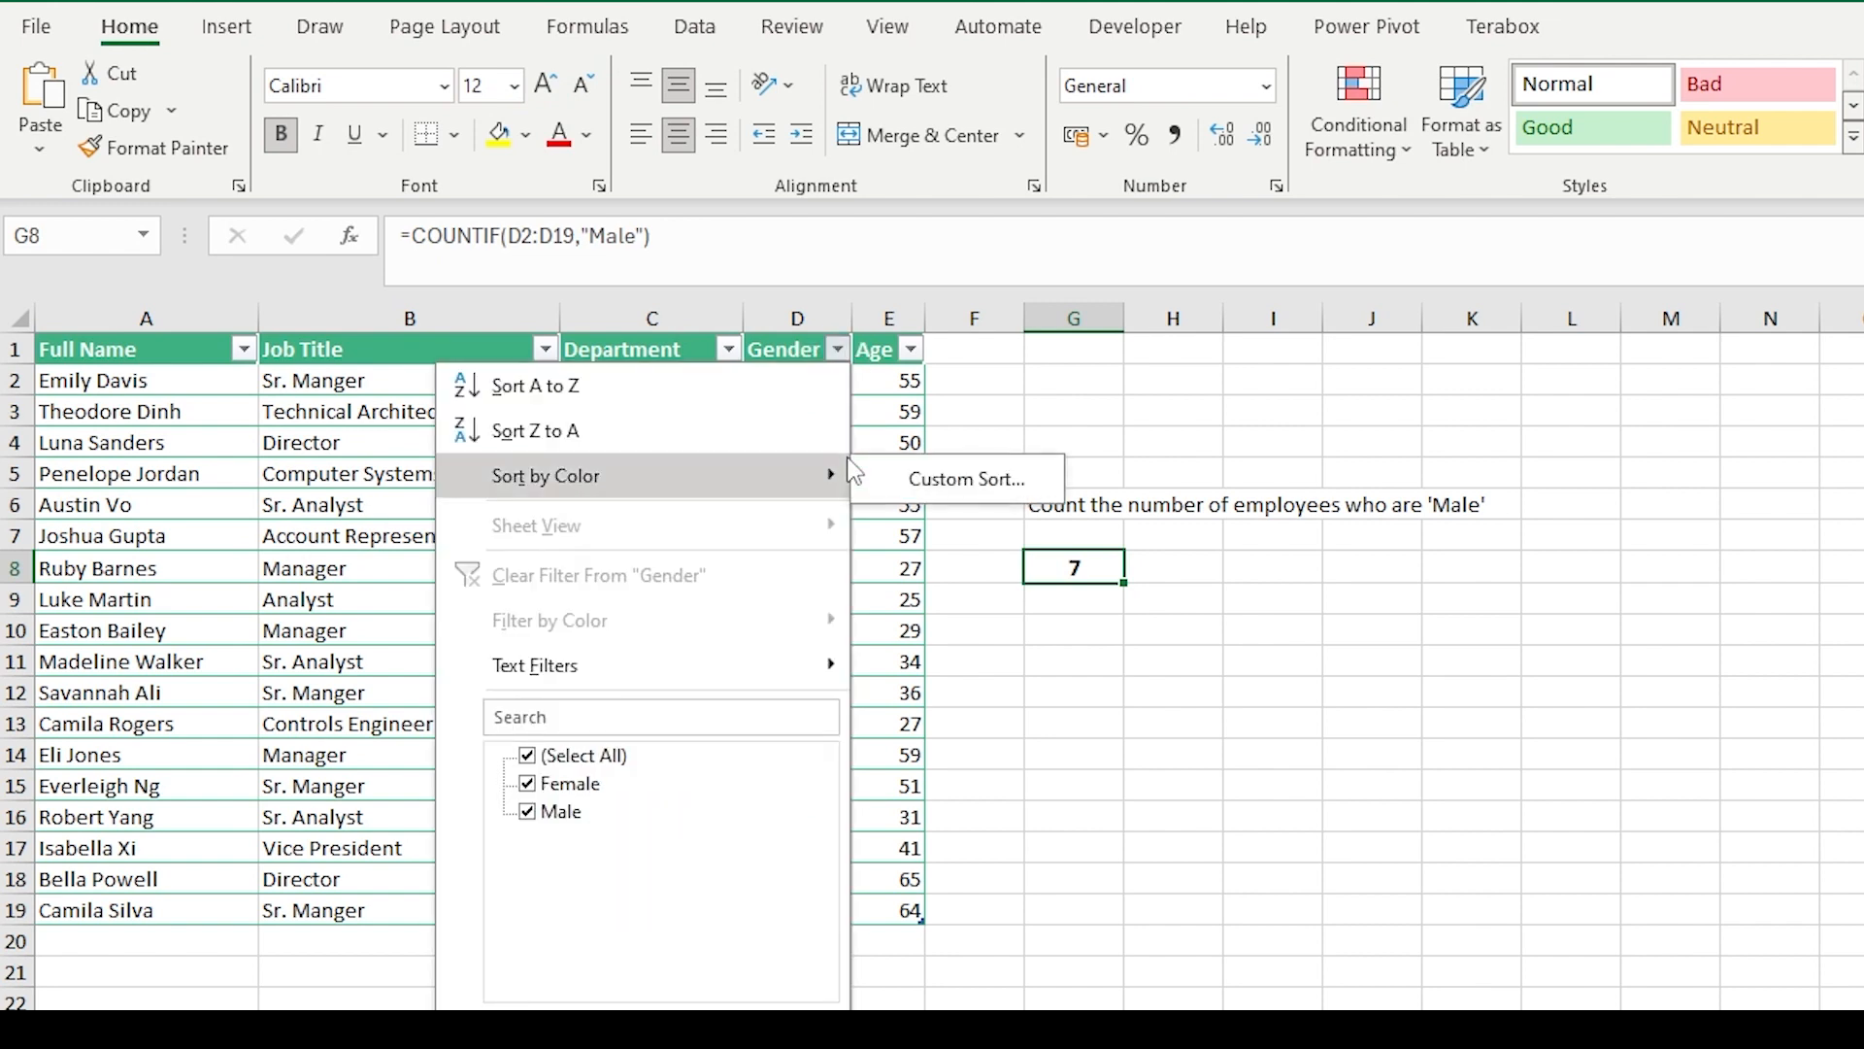
click(537, 762)
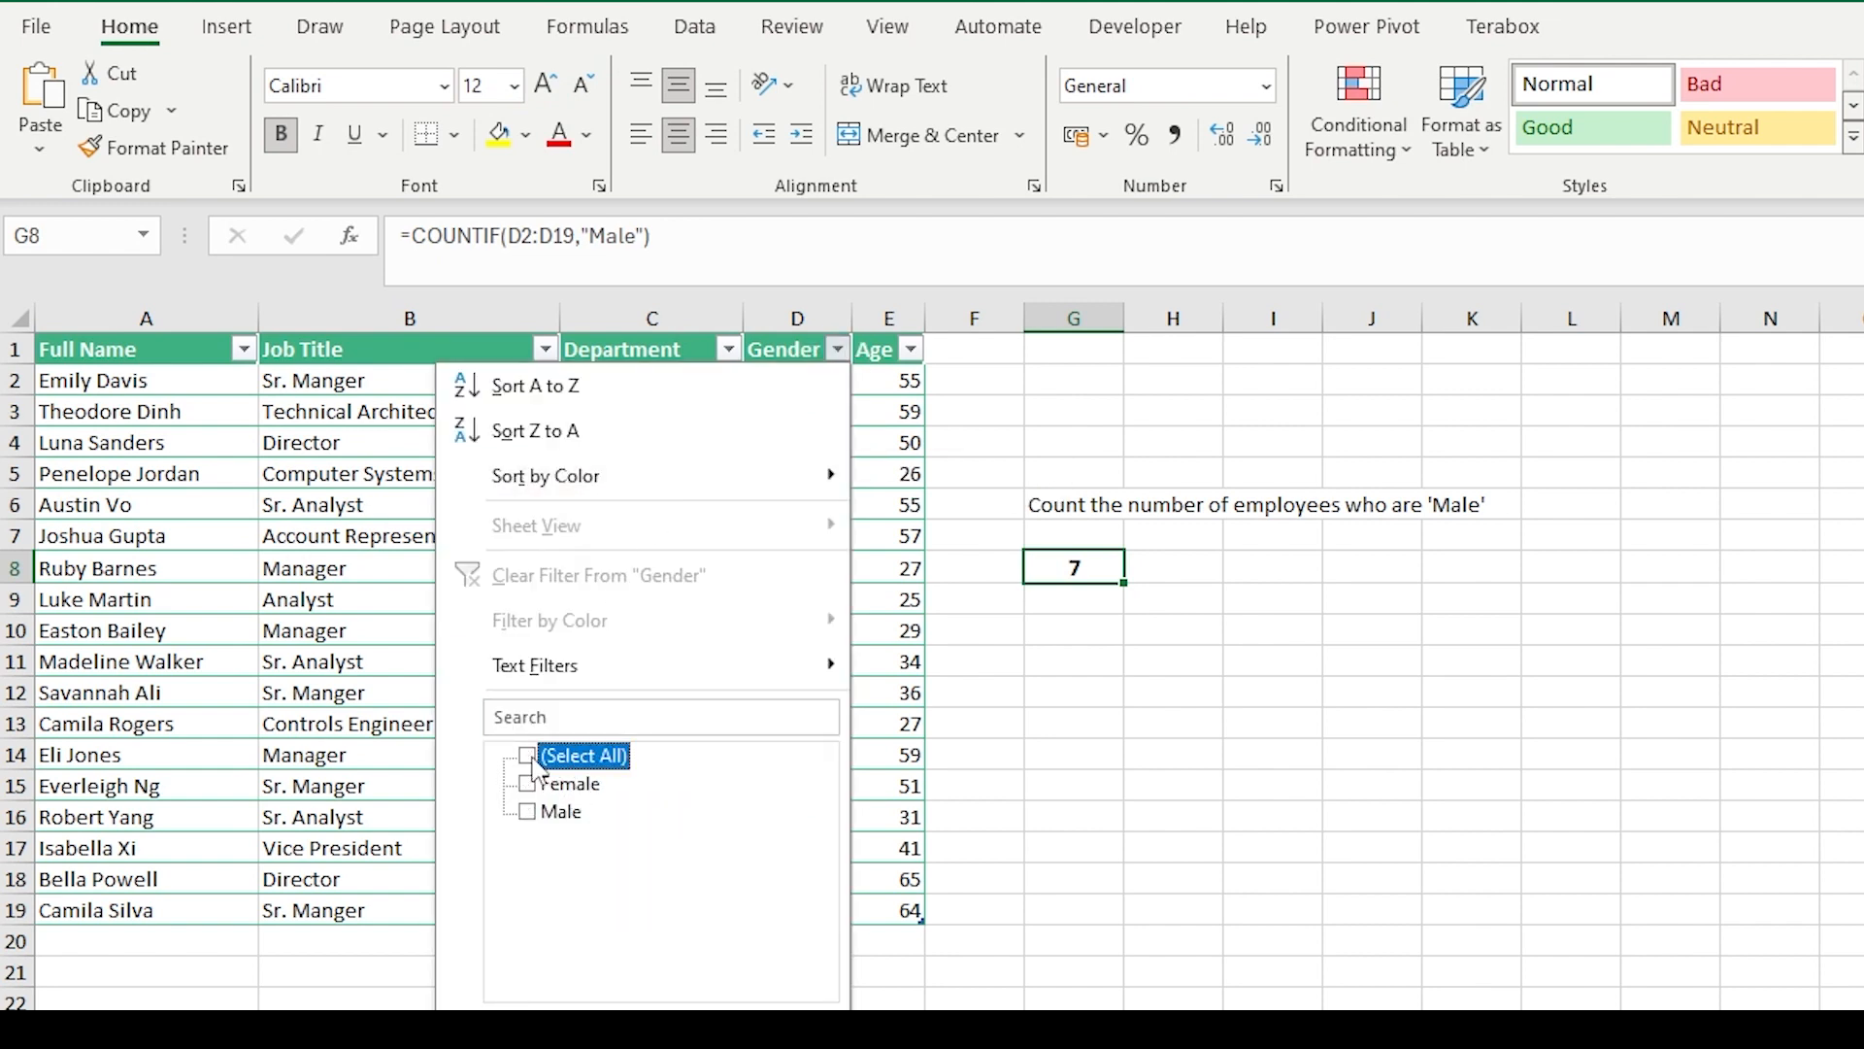
click(531, 819)
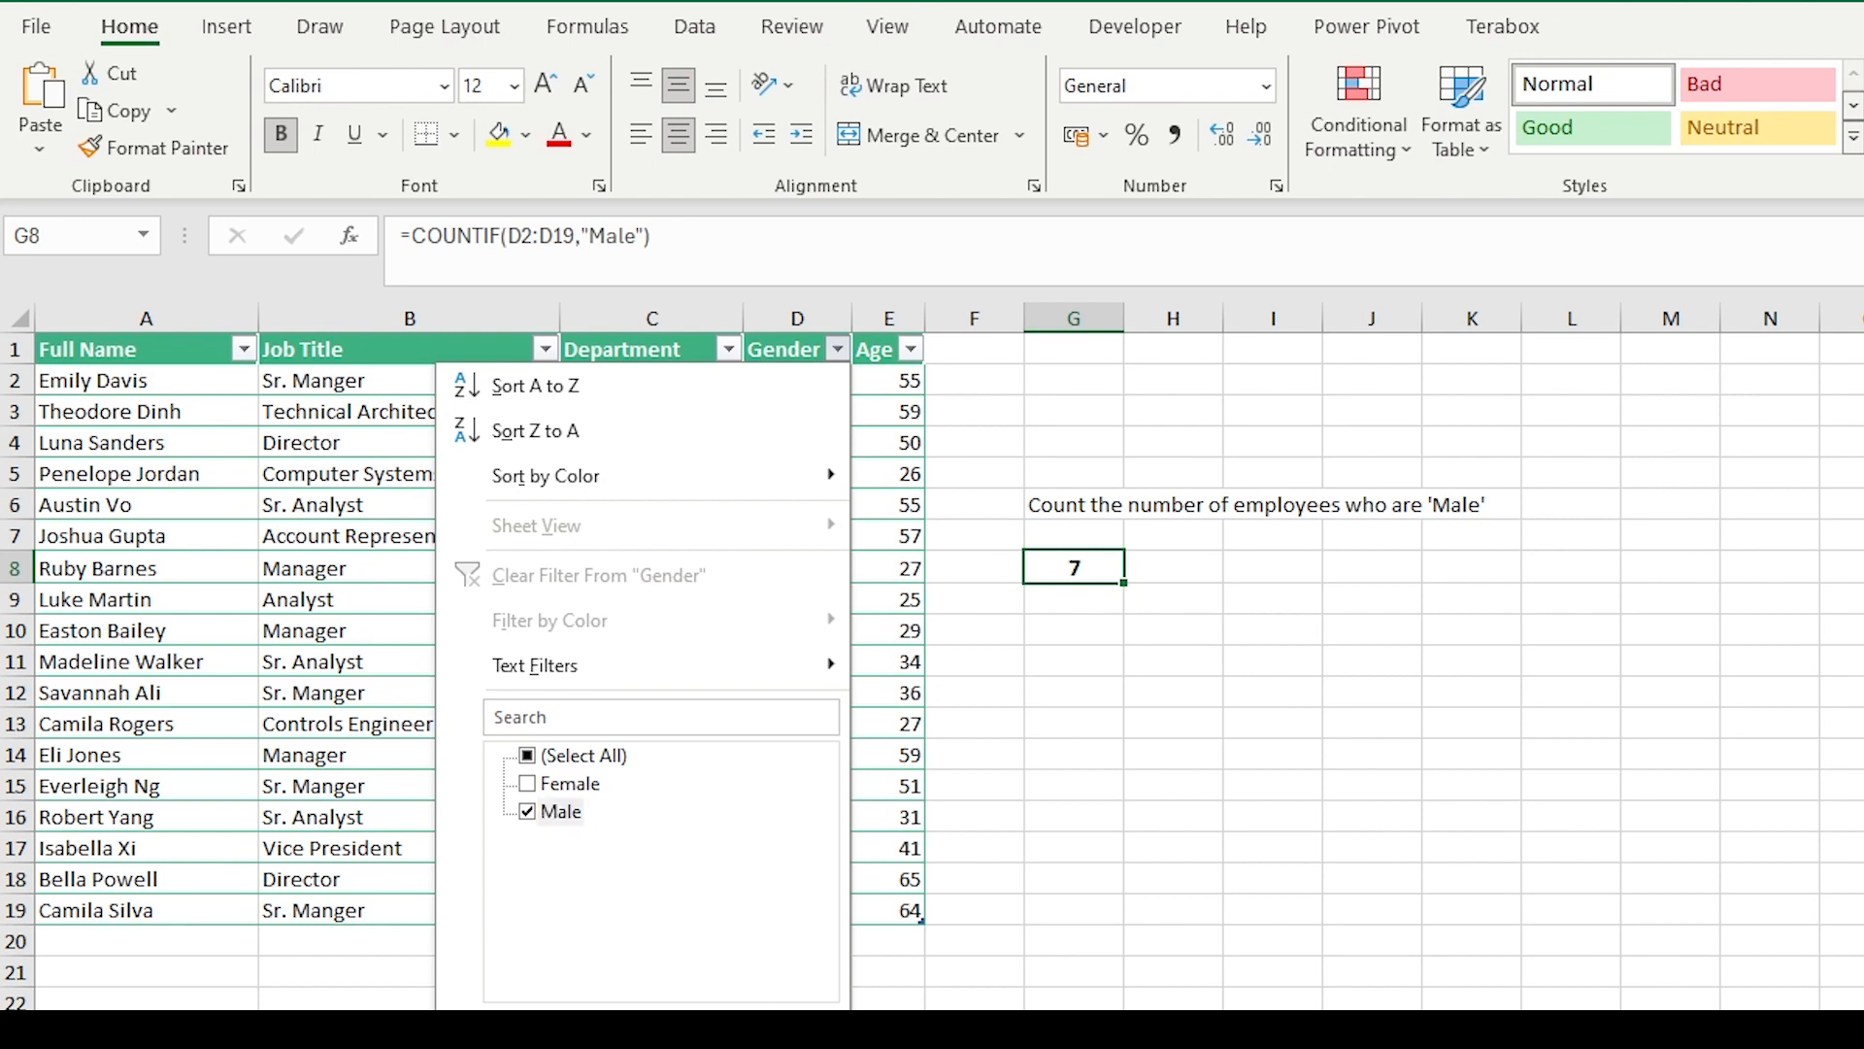
click(772, 1029)
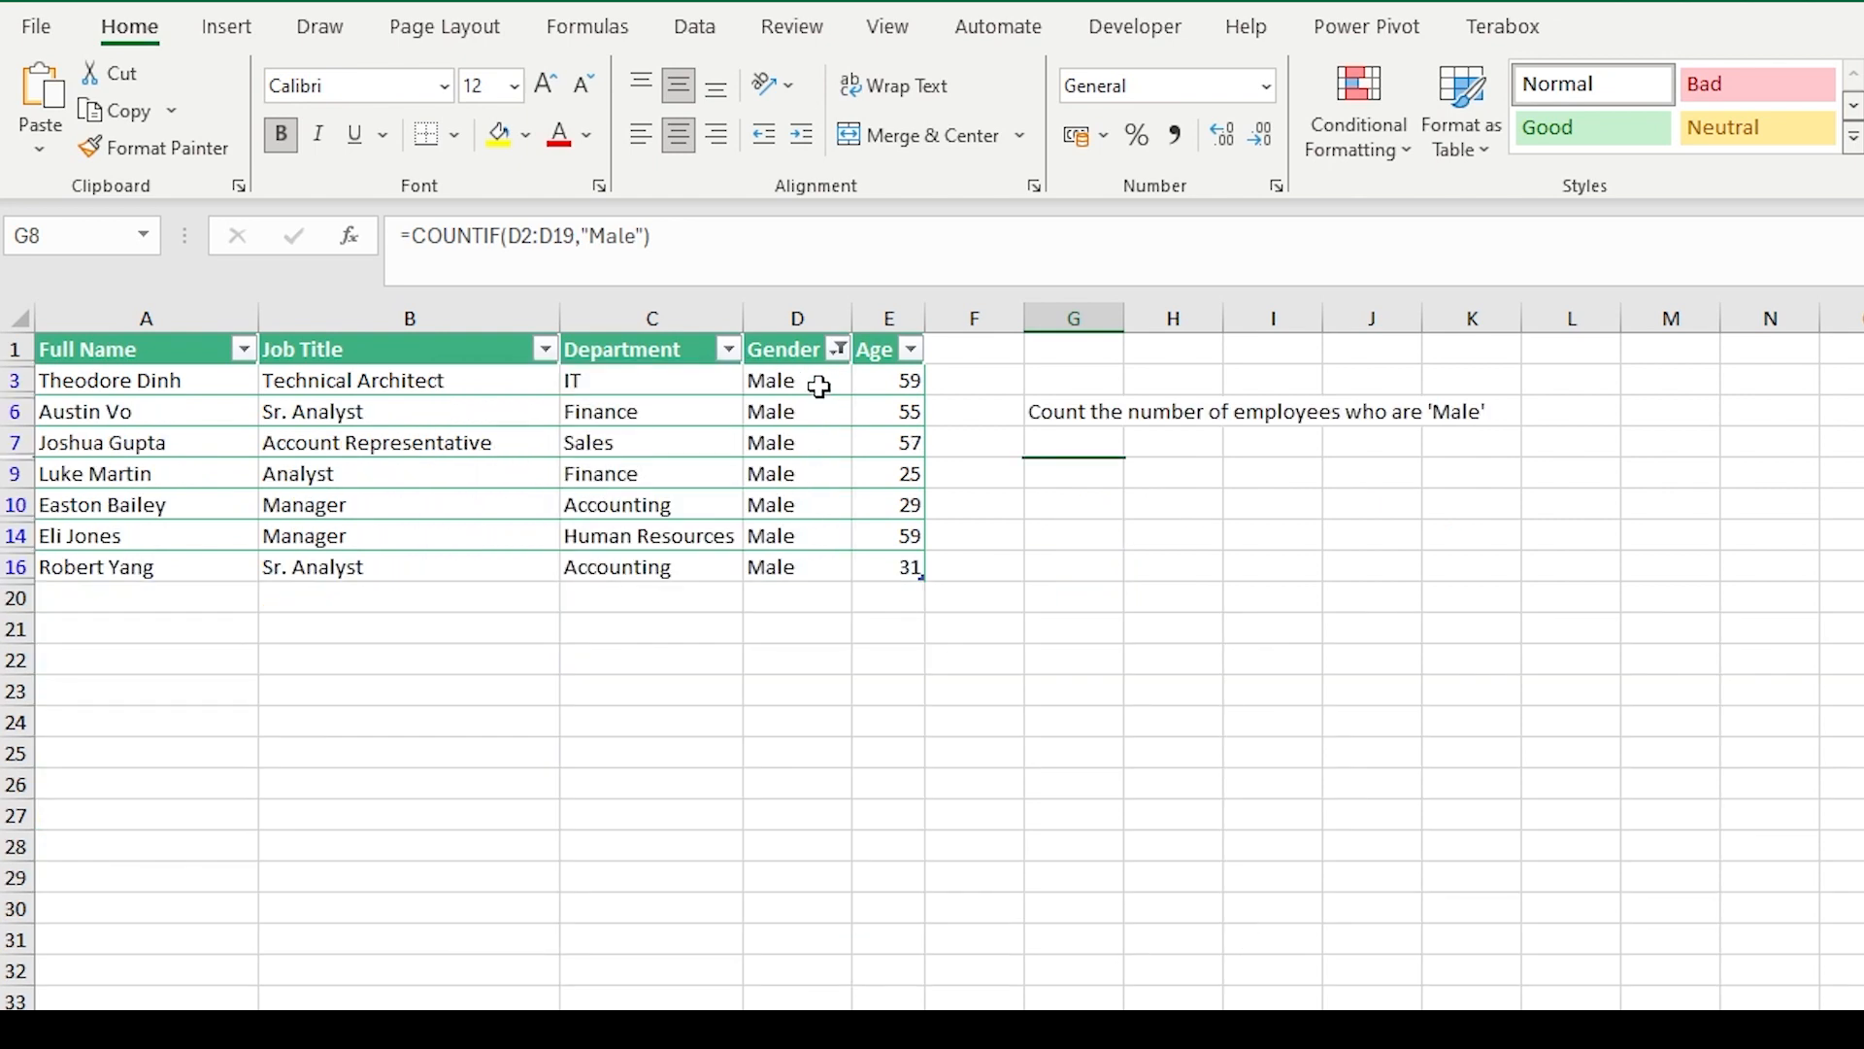
drag(816, 382, 792, 571)
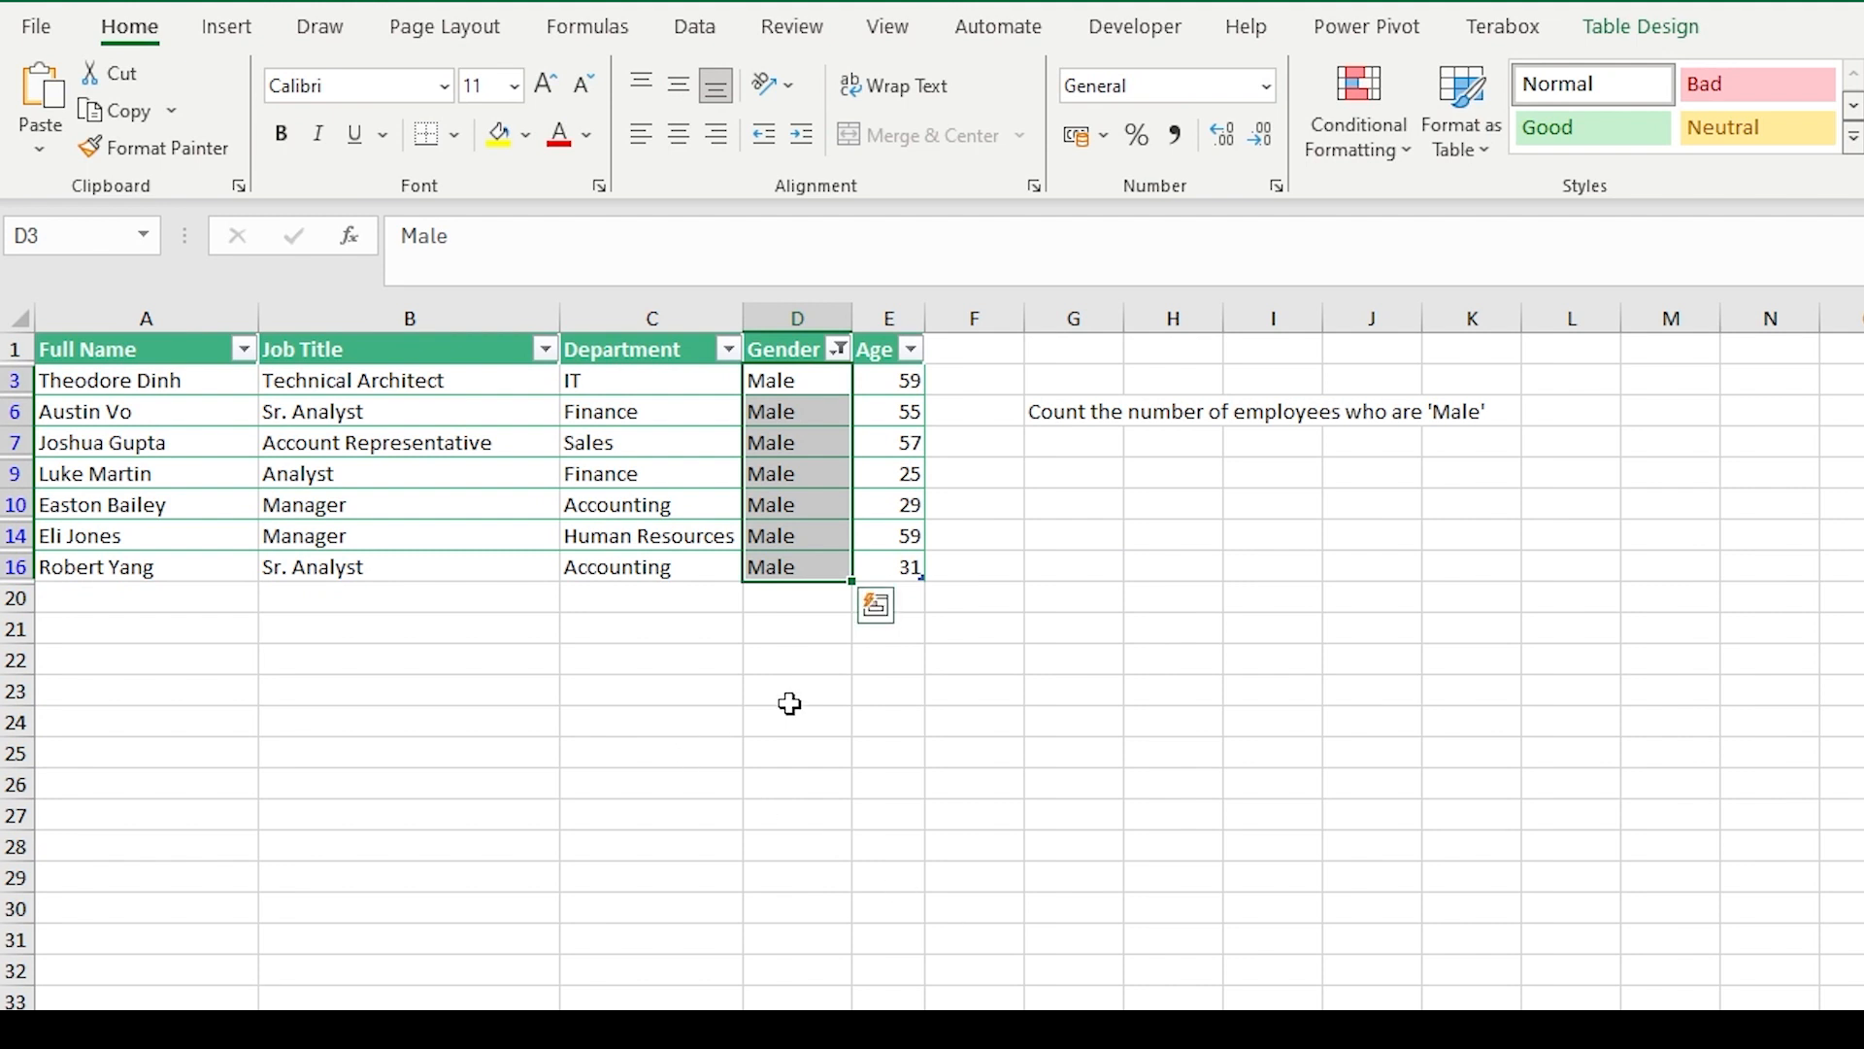
- Include Female in the Gender column filter again so that all employee rows are shown
click(838, 349)
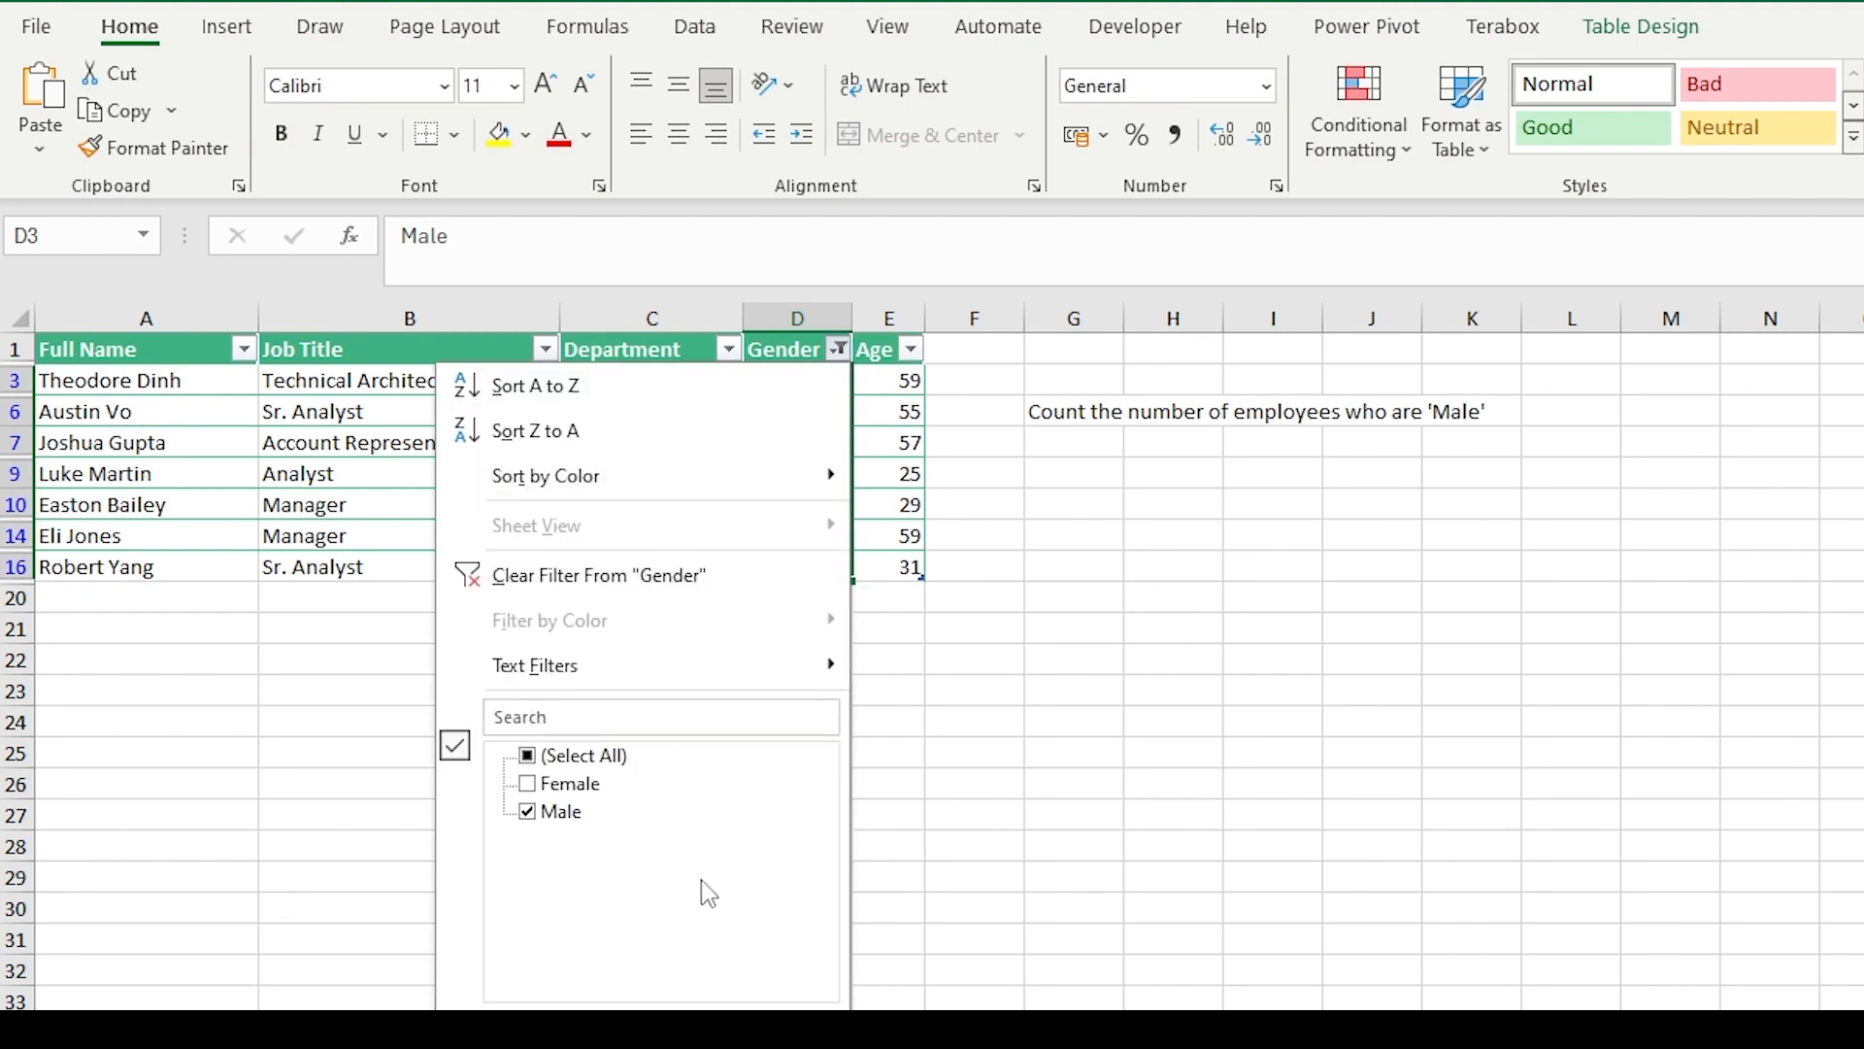
click(544, 783)
key(Return)
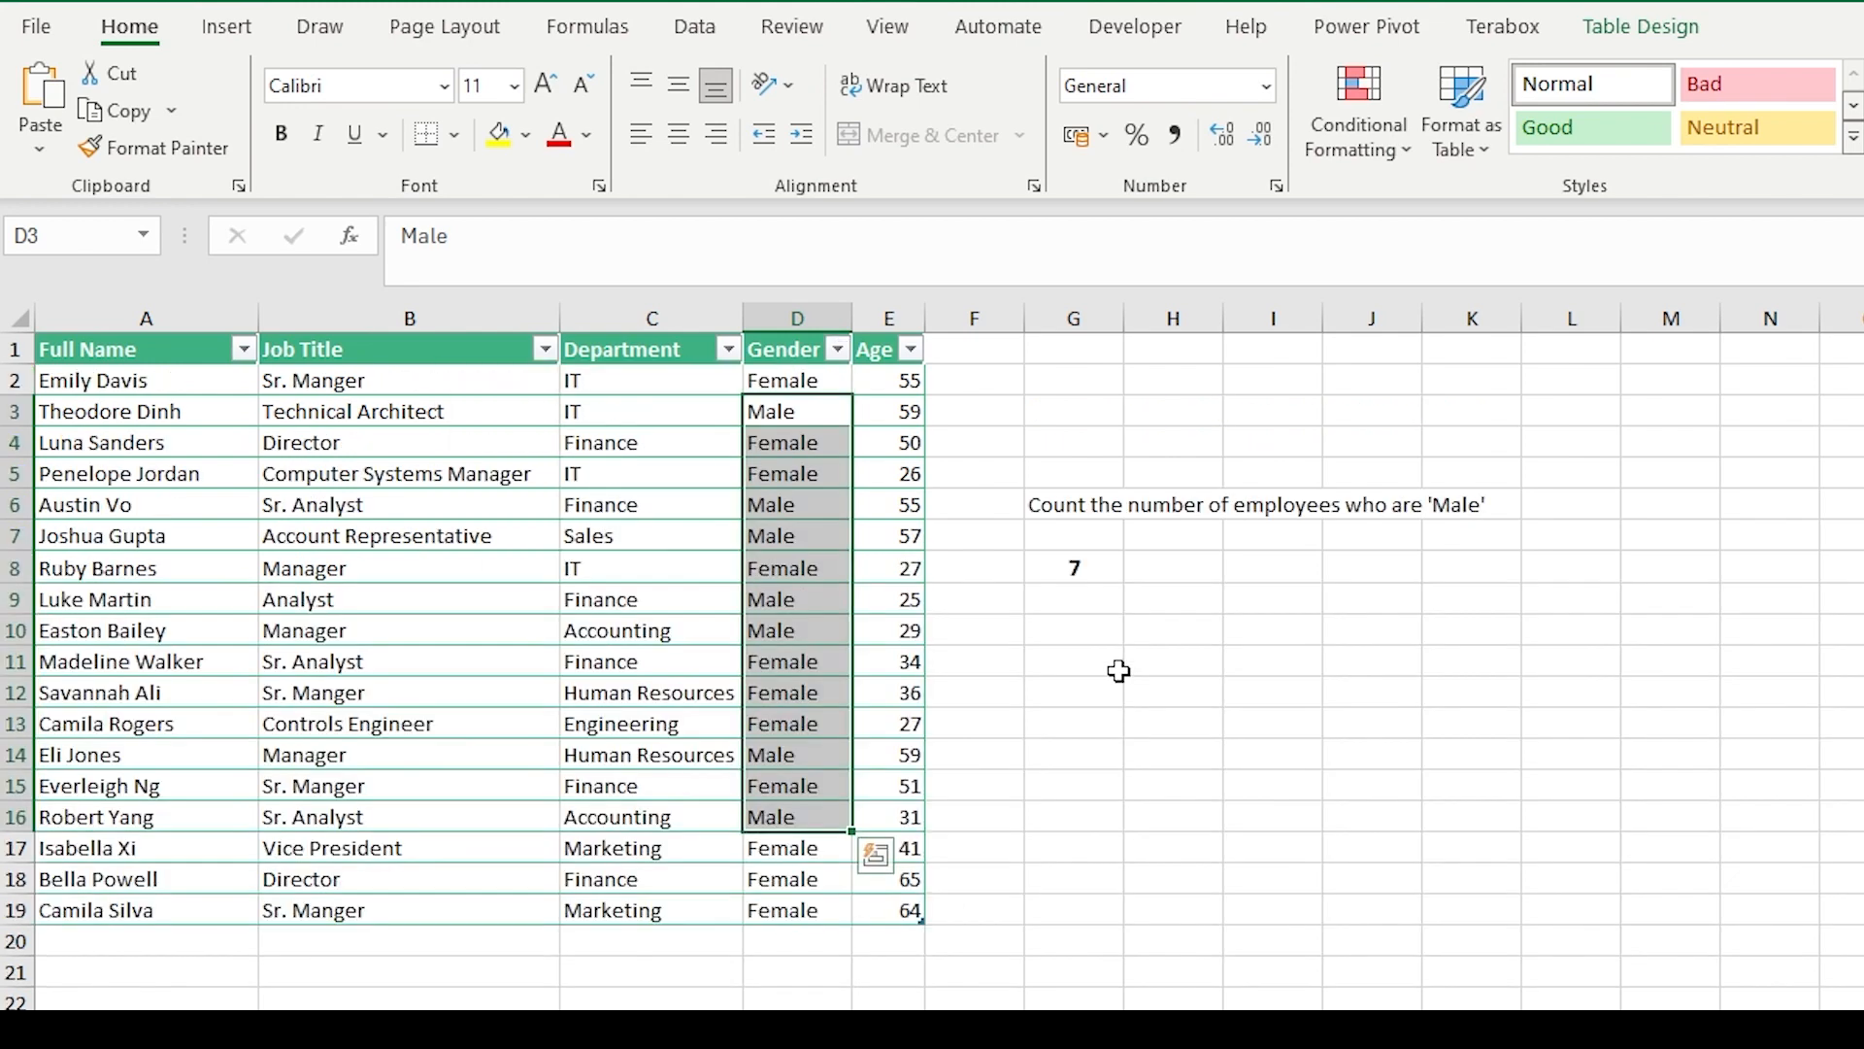
click(1120, 686)
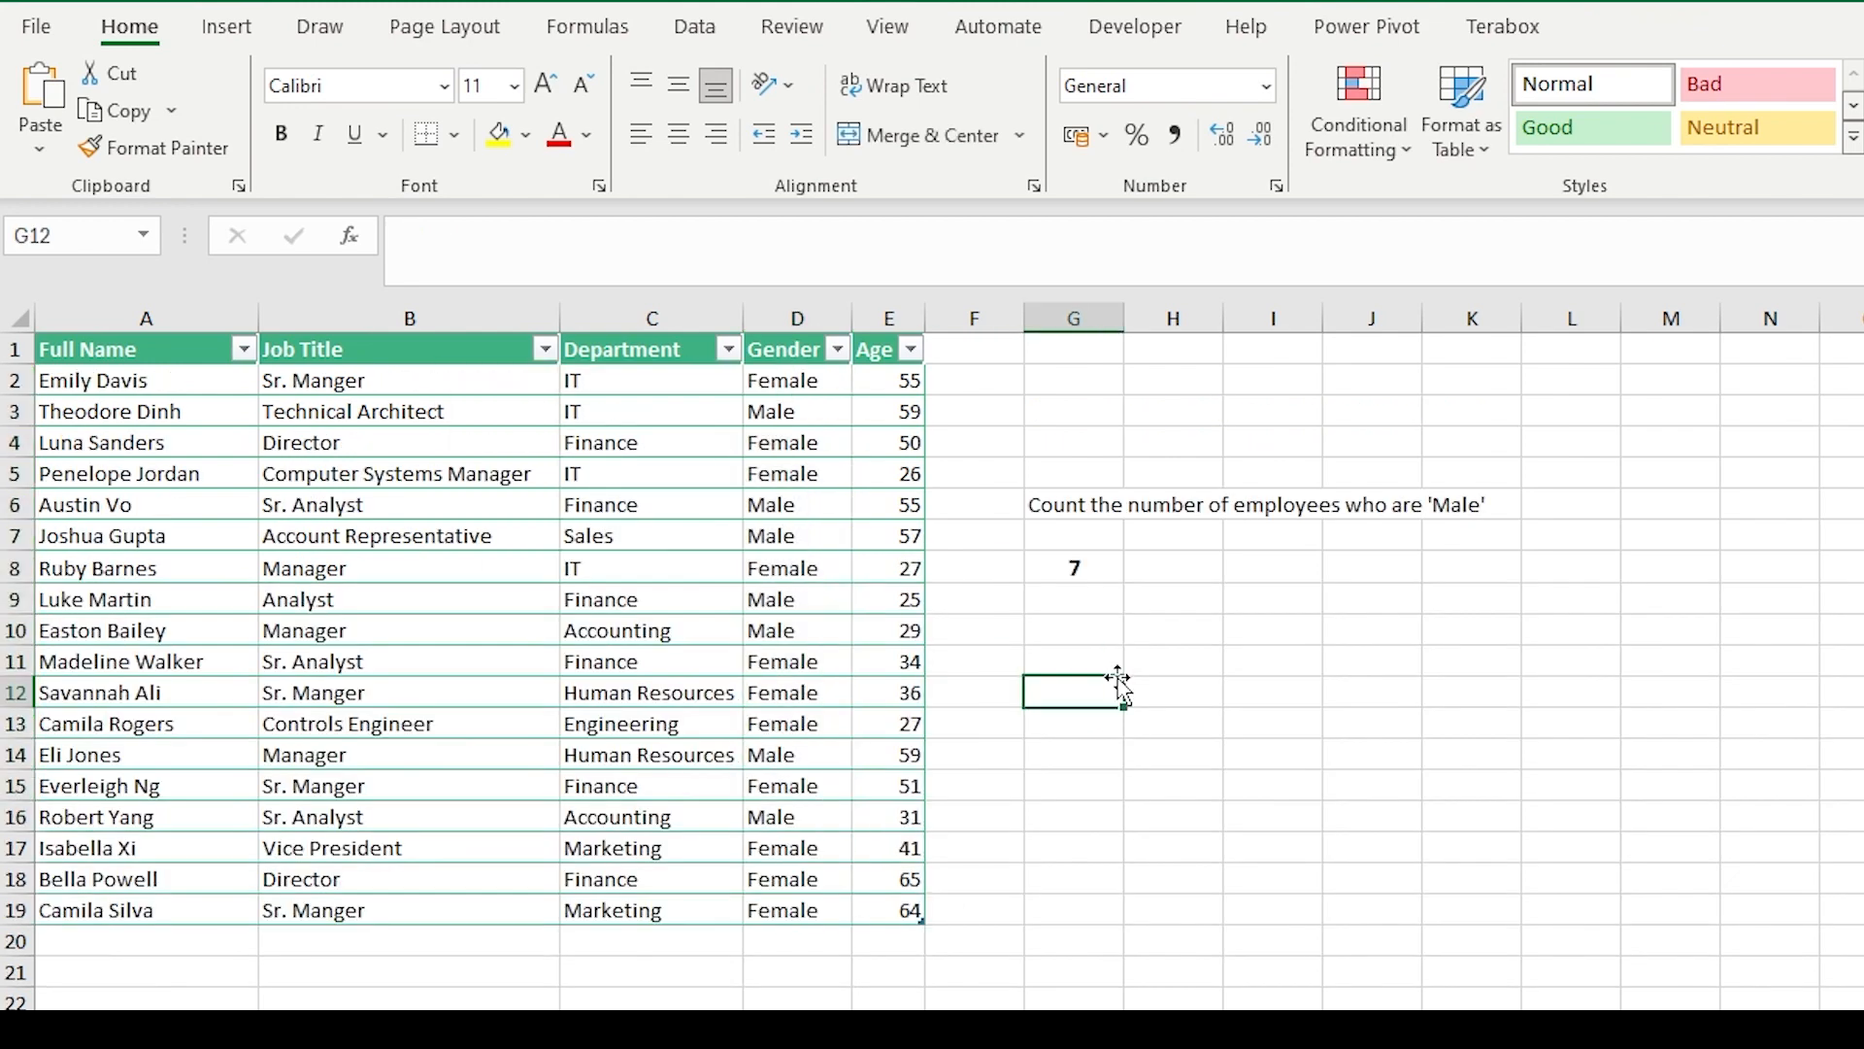
- Copy the label and count formula in G6:G8 and paste them starting at cell G11
click(1076, 568)
drag(1099, 507, 1090, 569)
key(ctrl+c)
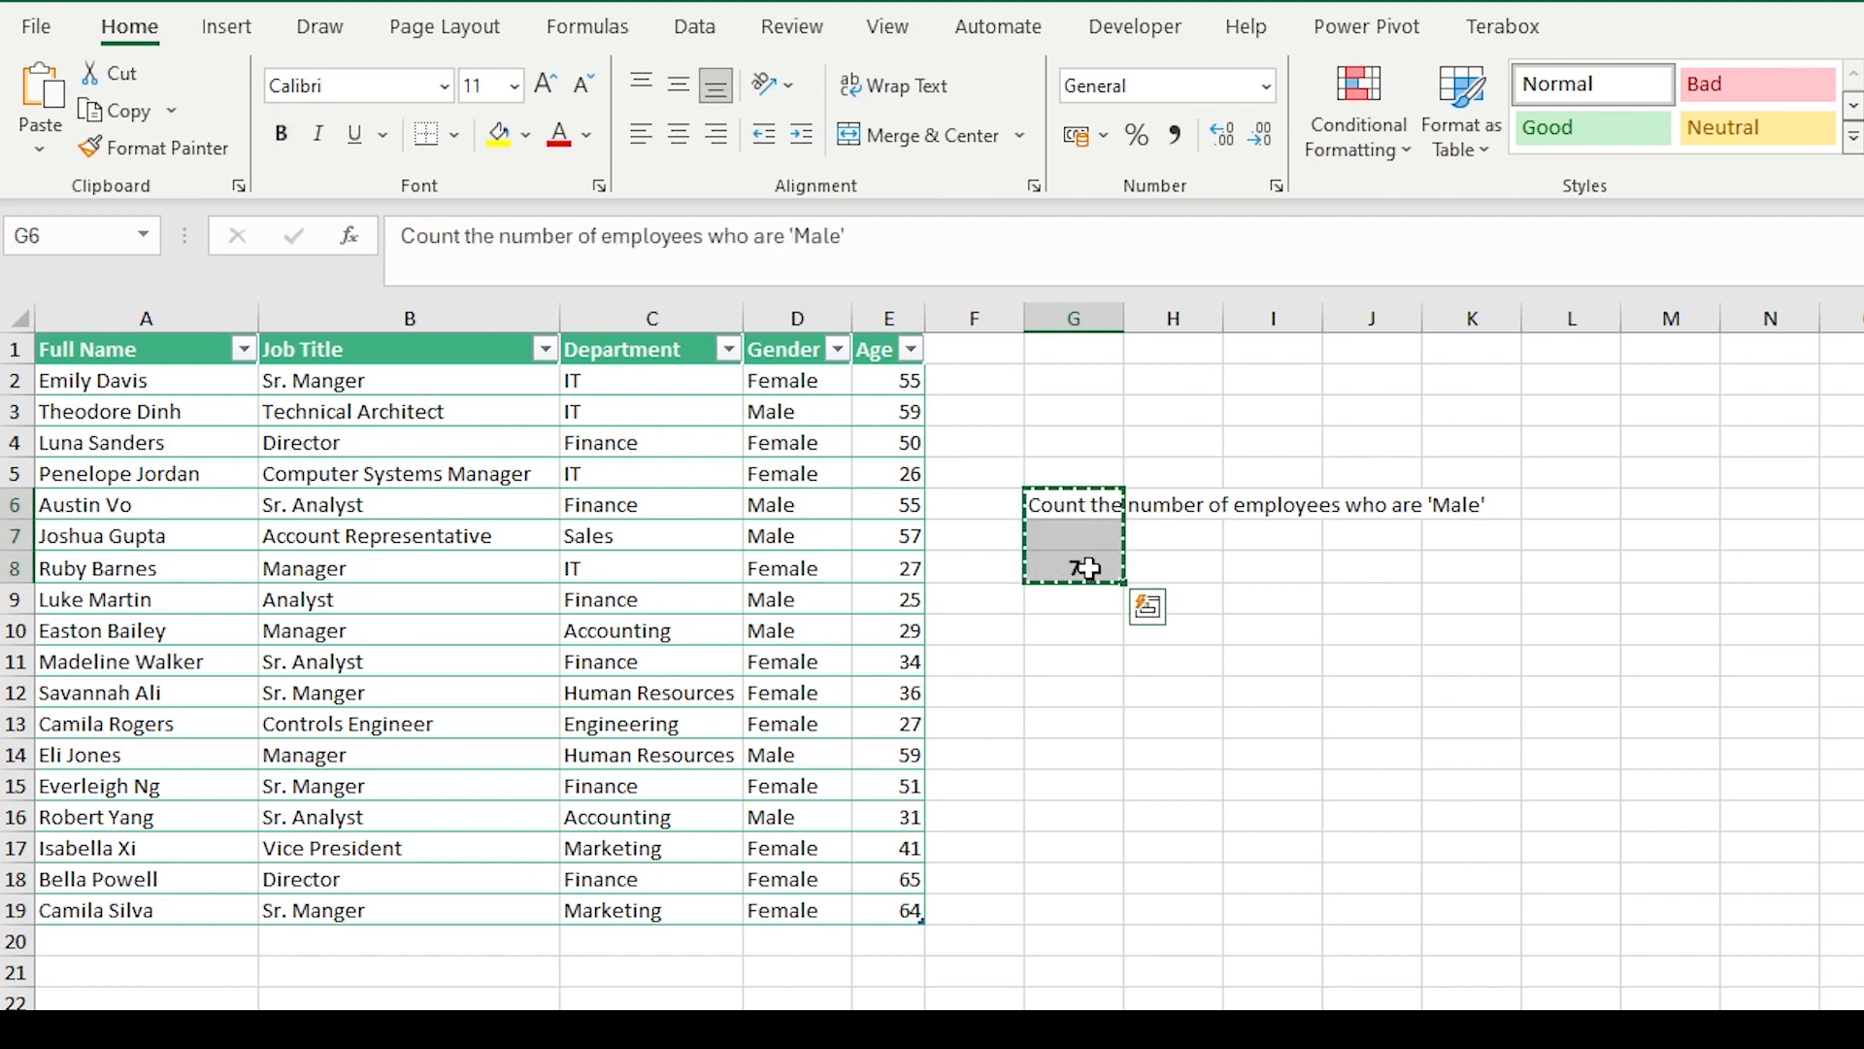
click(1069, 660)
key(ctrl+v)
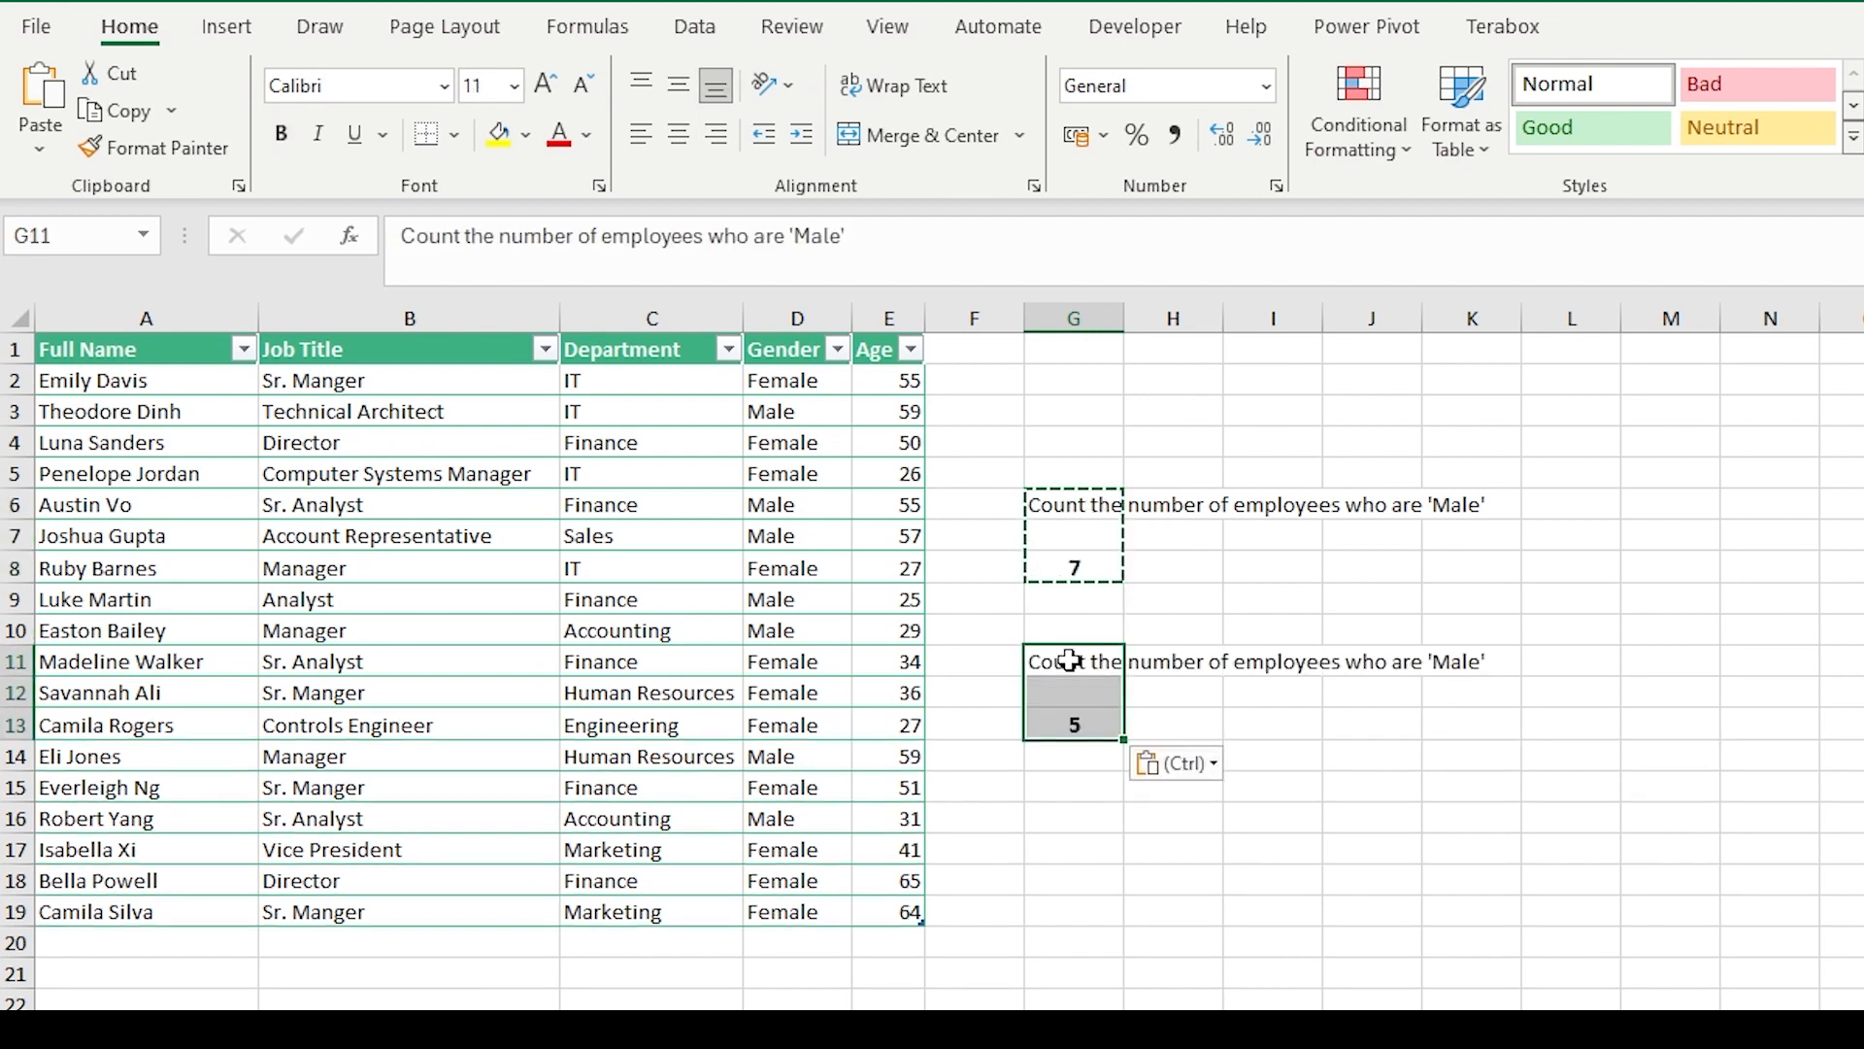
click(1183, 869)
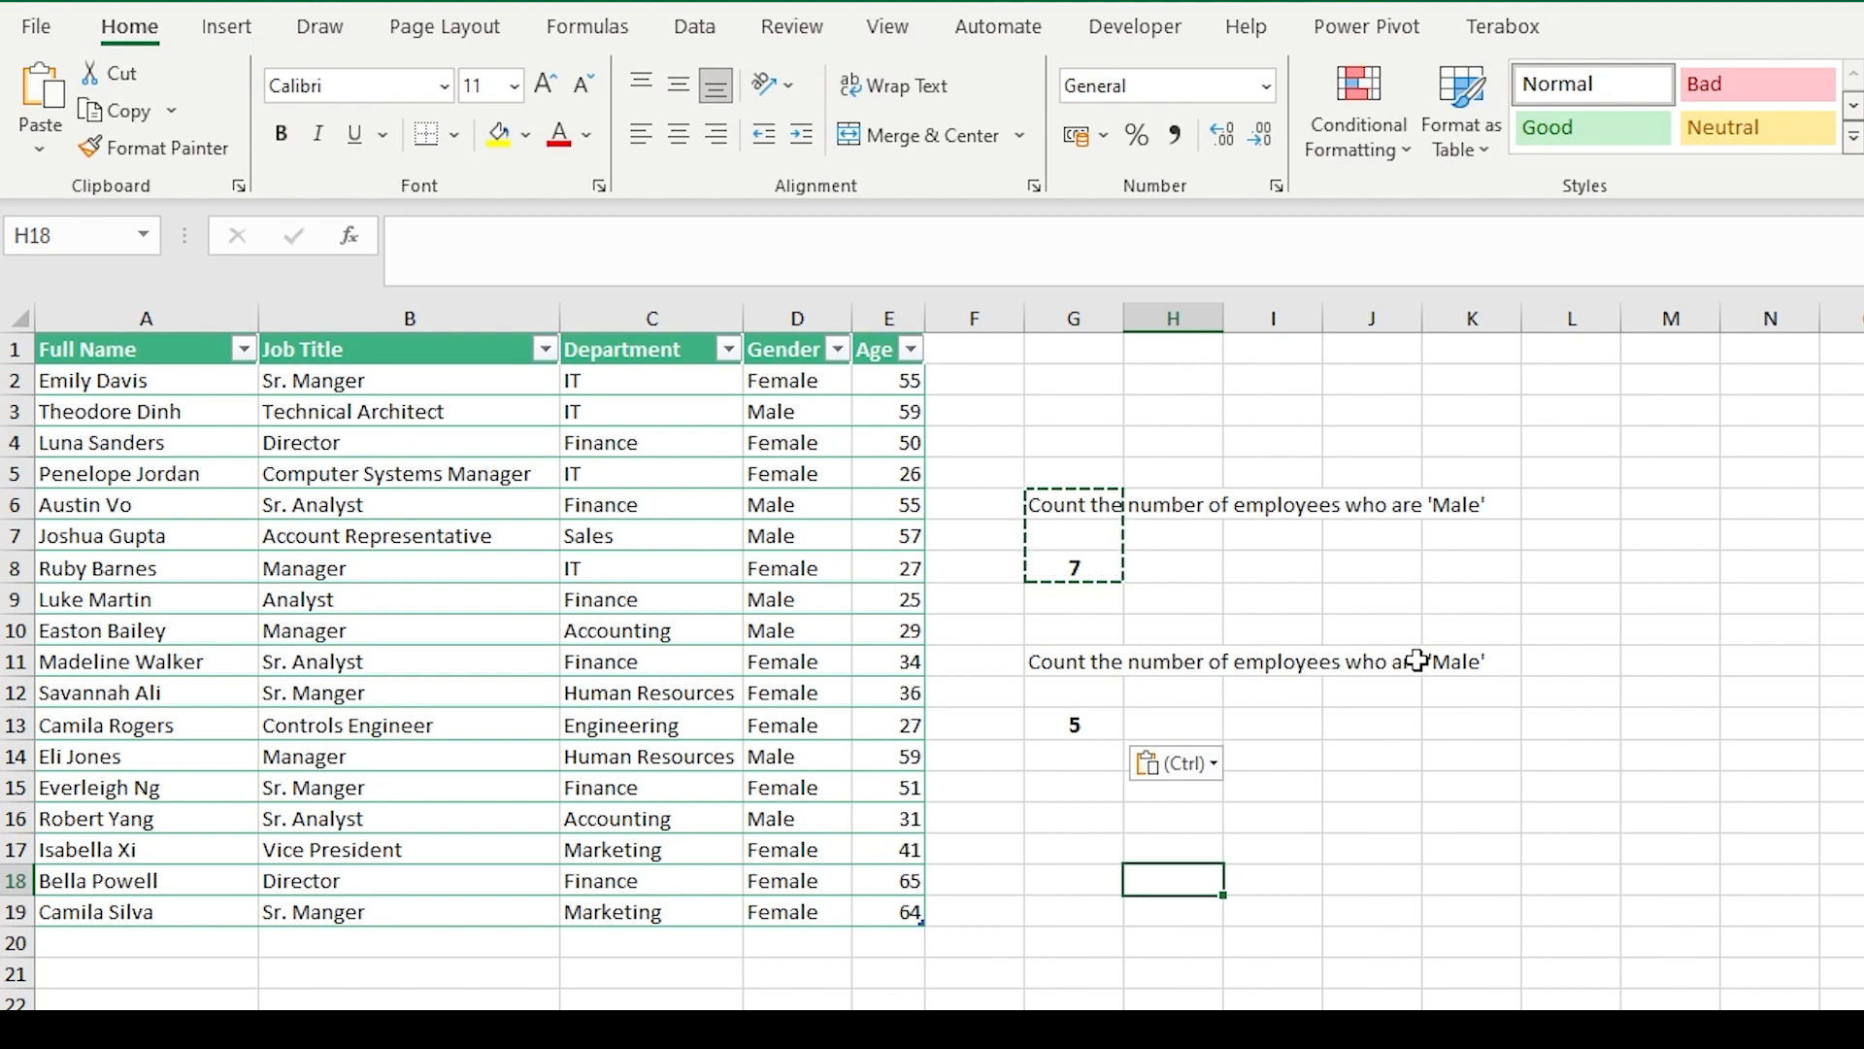
- Clear the pasted count from G13 and extend the label in G11 with "and age above 30"
click(1073, 720)
key(Delete)
click(1096, 668)
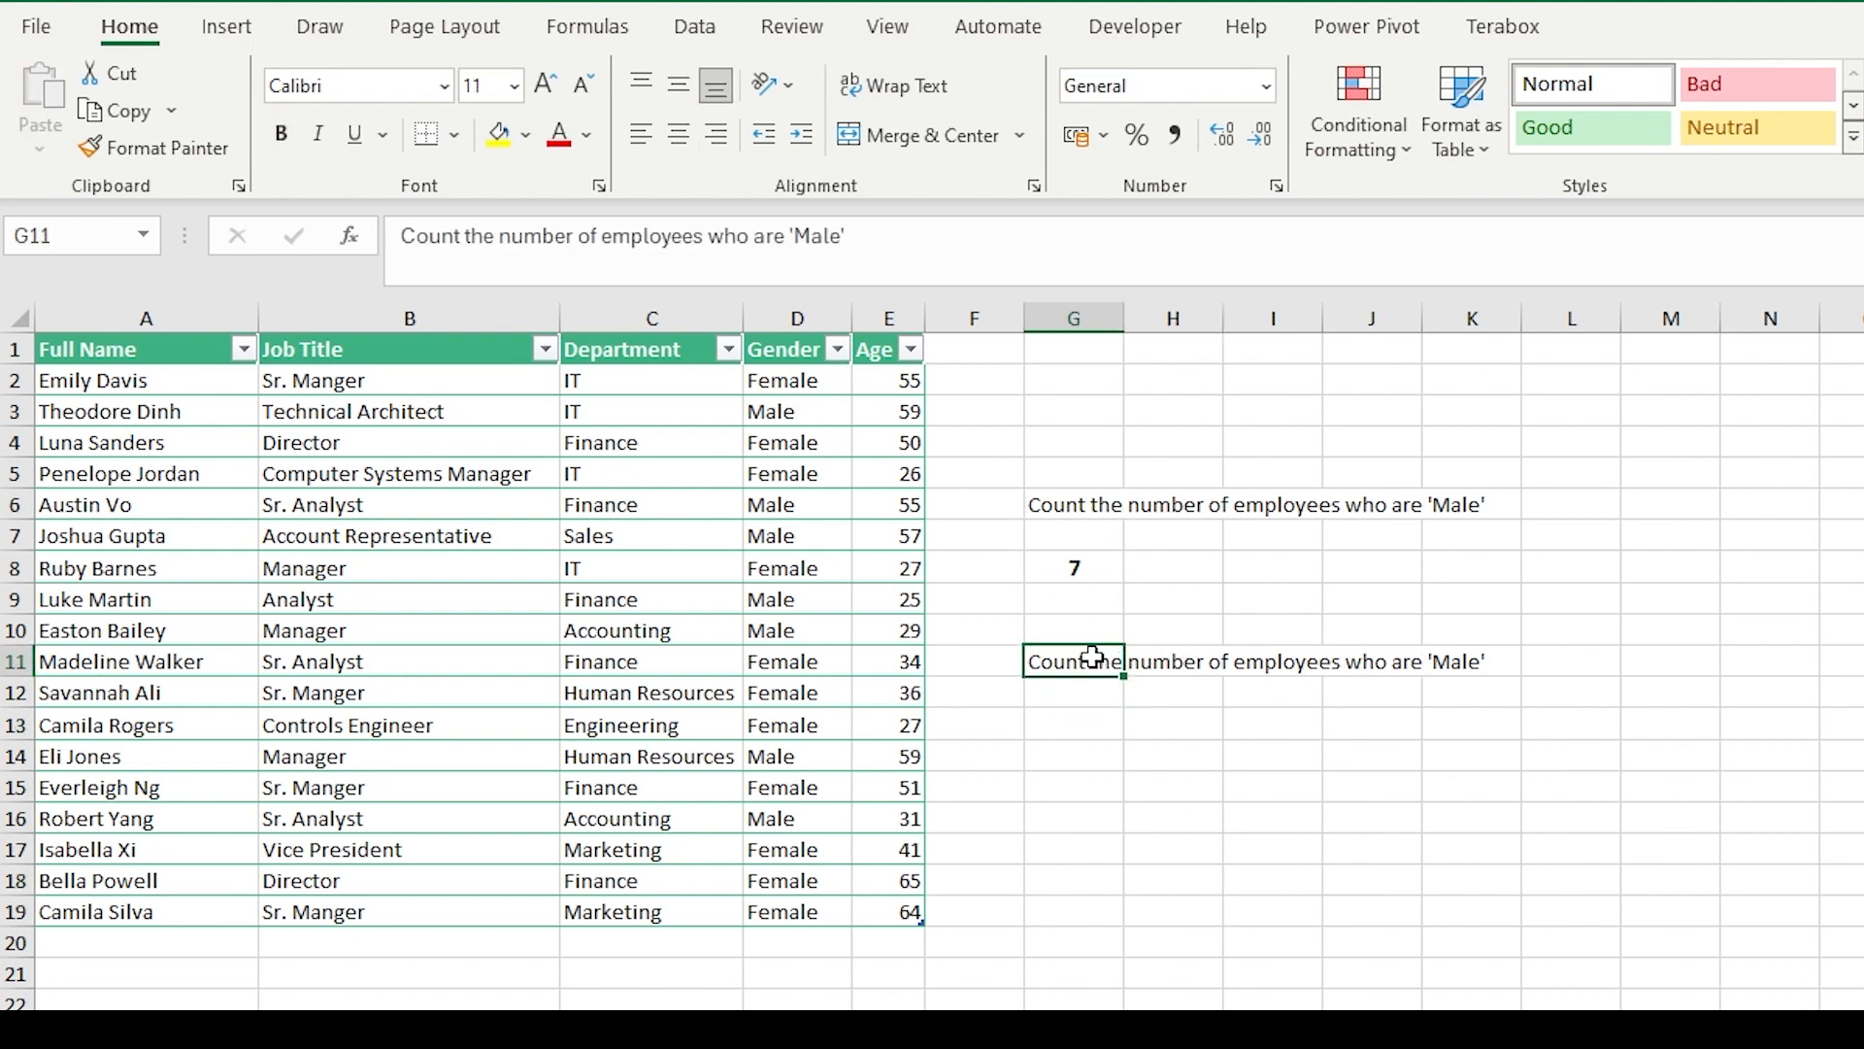
click(872, 241)
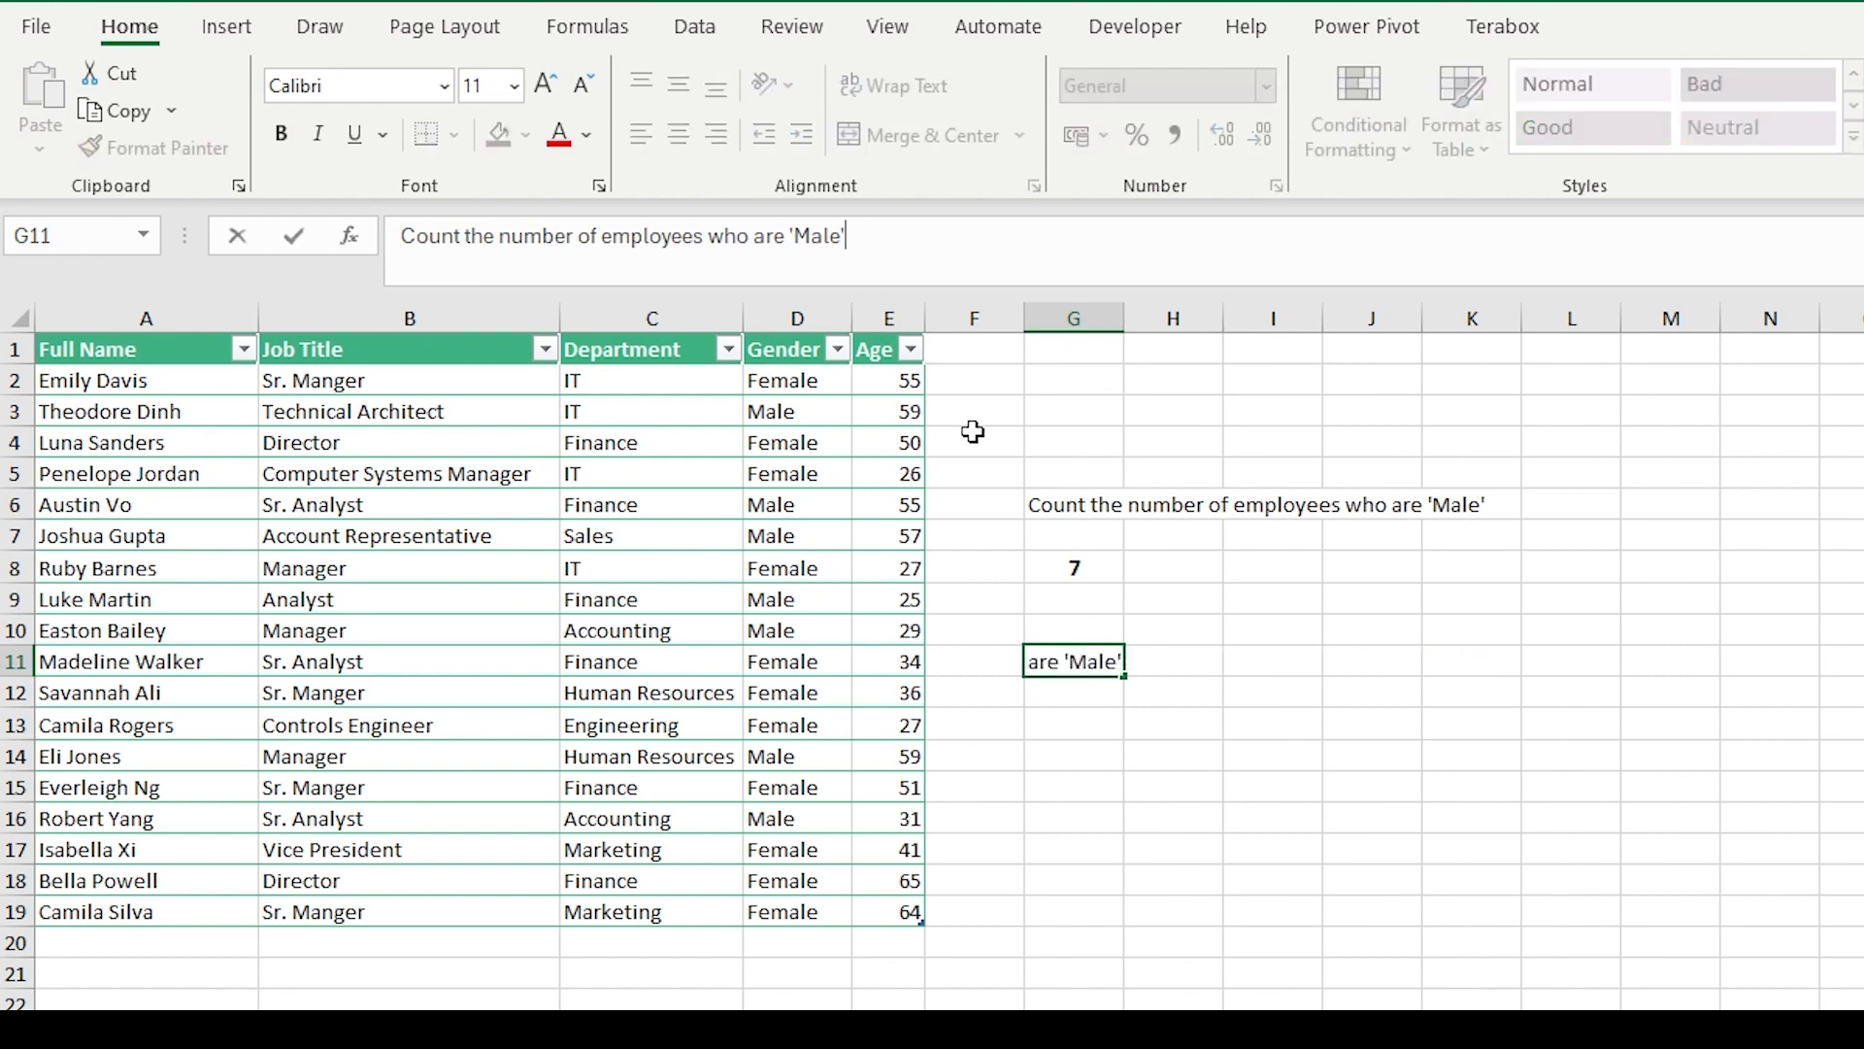
text(and age)
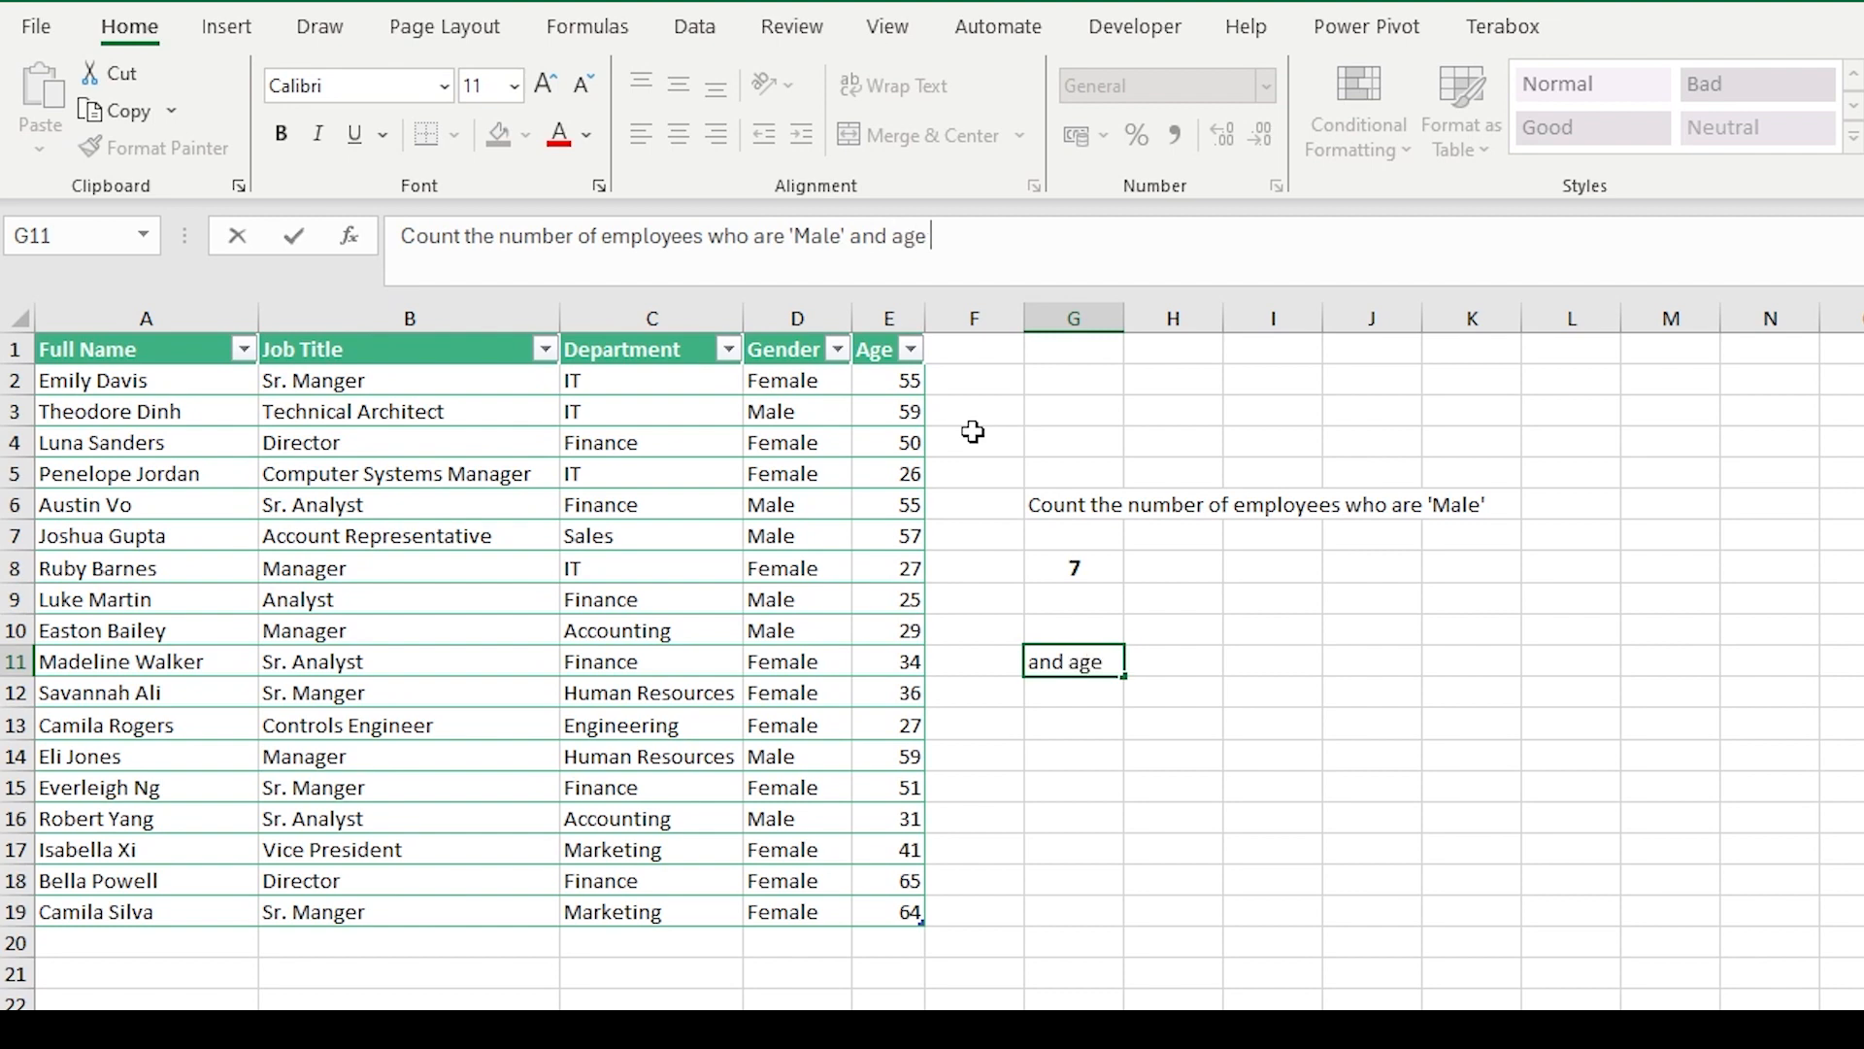
text( above 30)
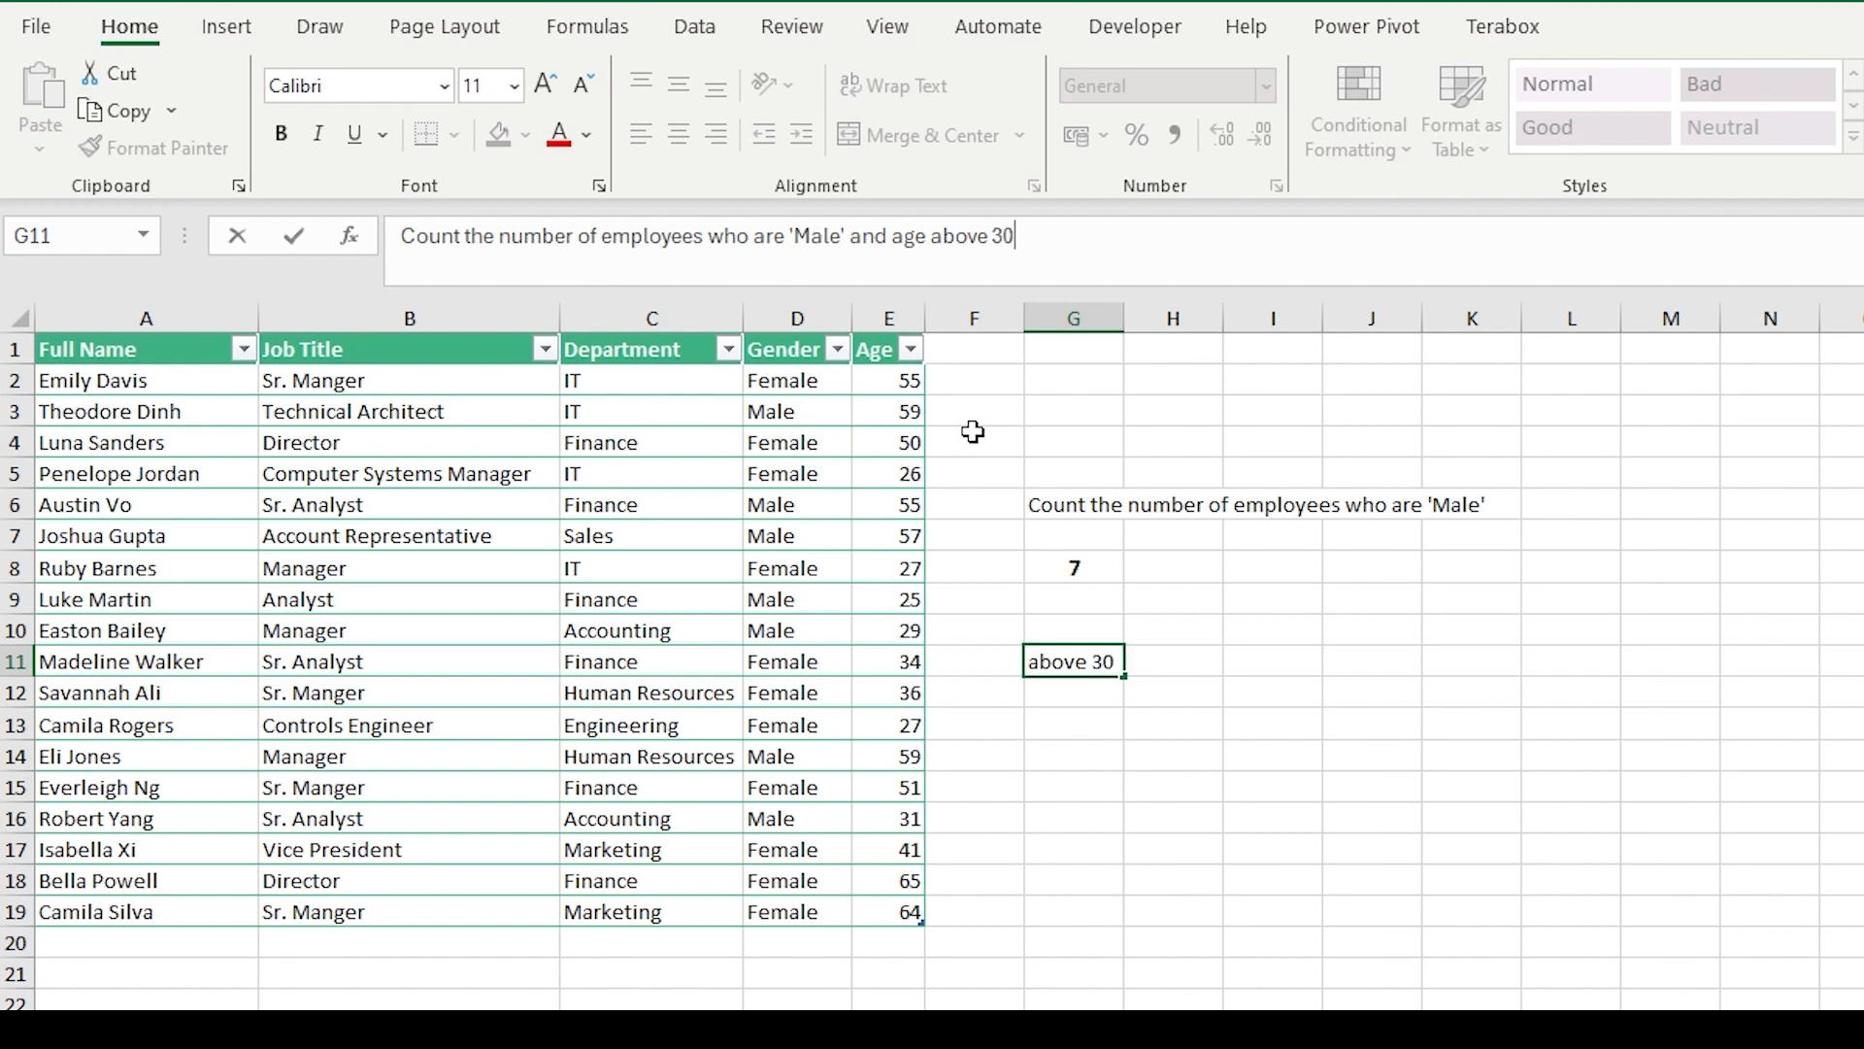
key(Return)
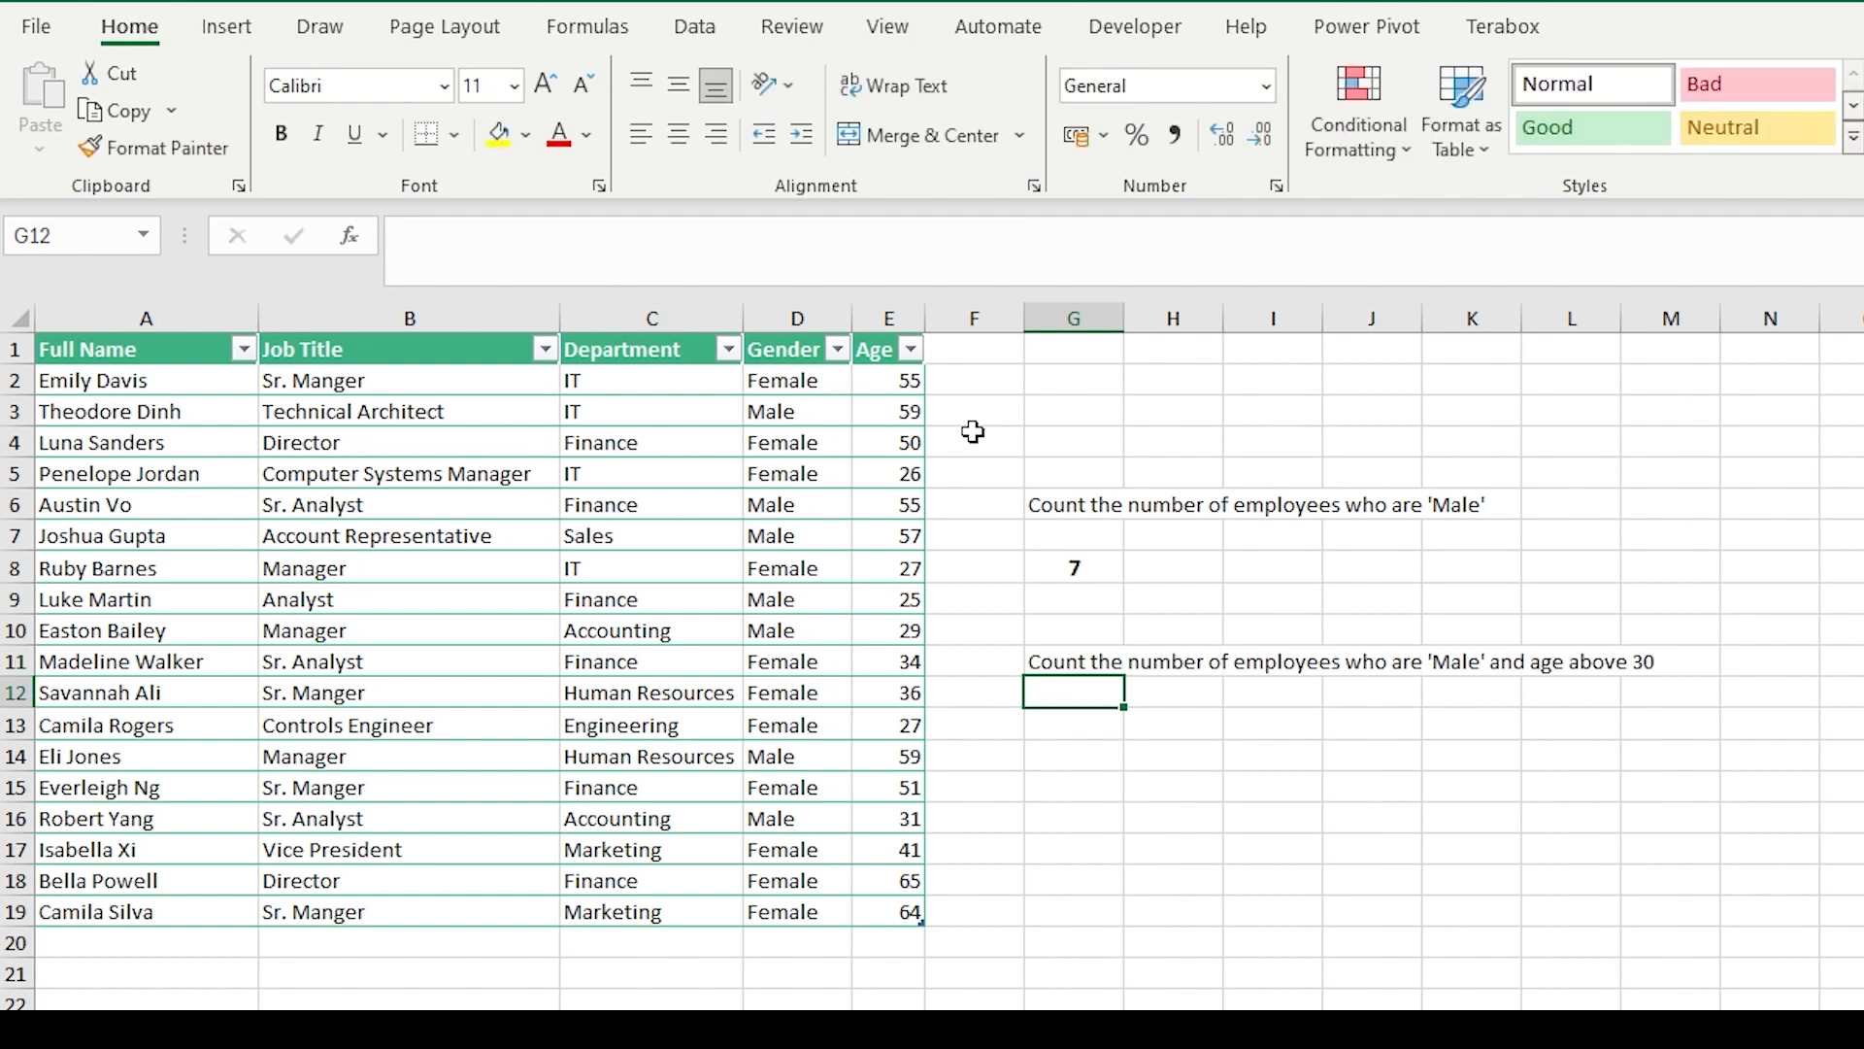
- Start a COUNTIFS formula in G13 with the gender cells D2:D19 as first criteria range and "Male" as its criterion
drag(799, 379, 798, 913)
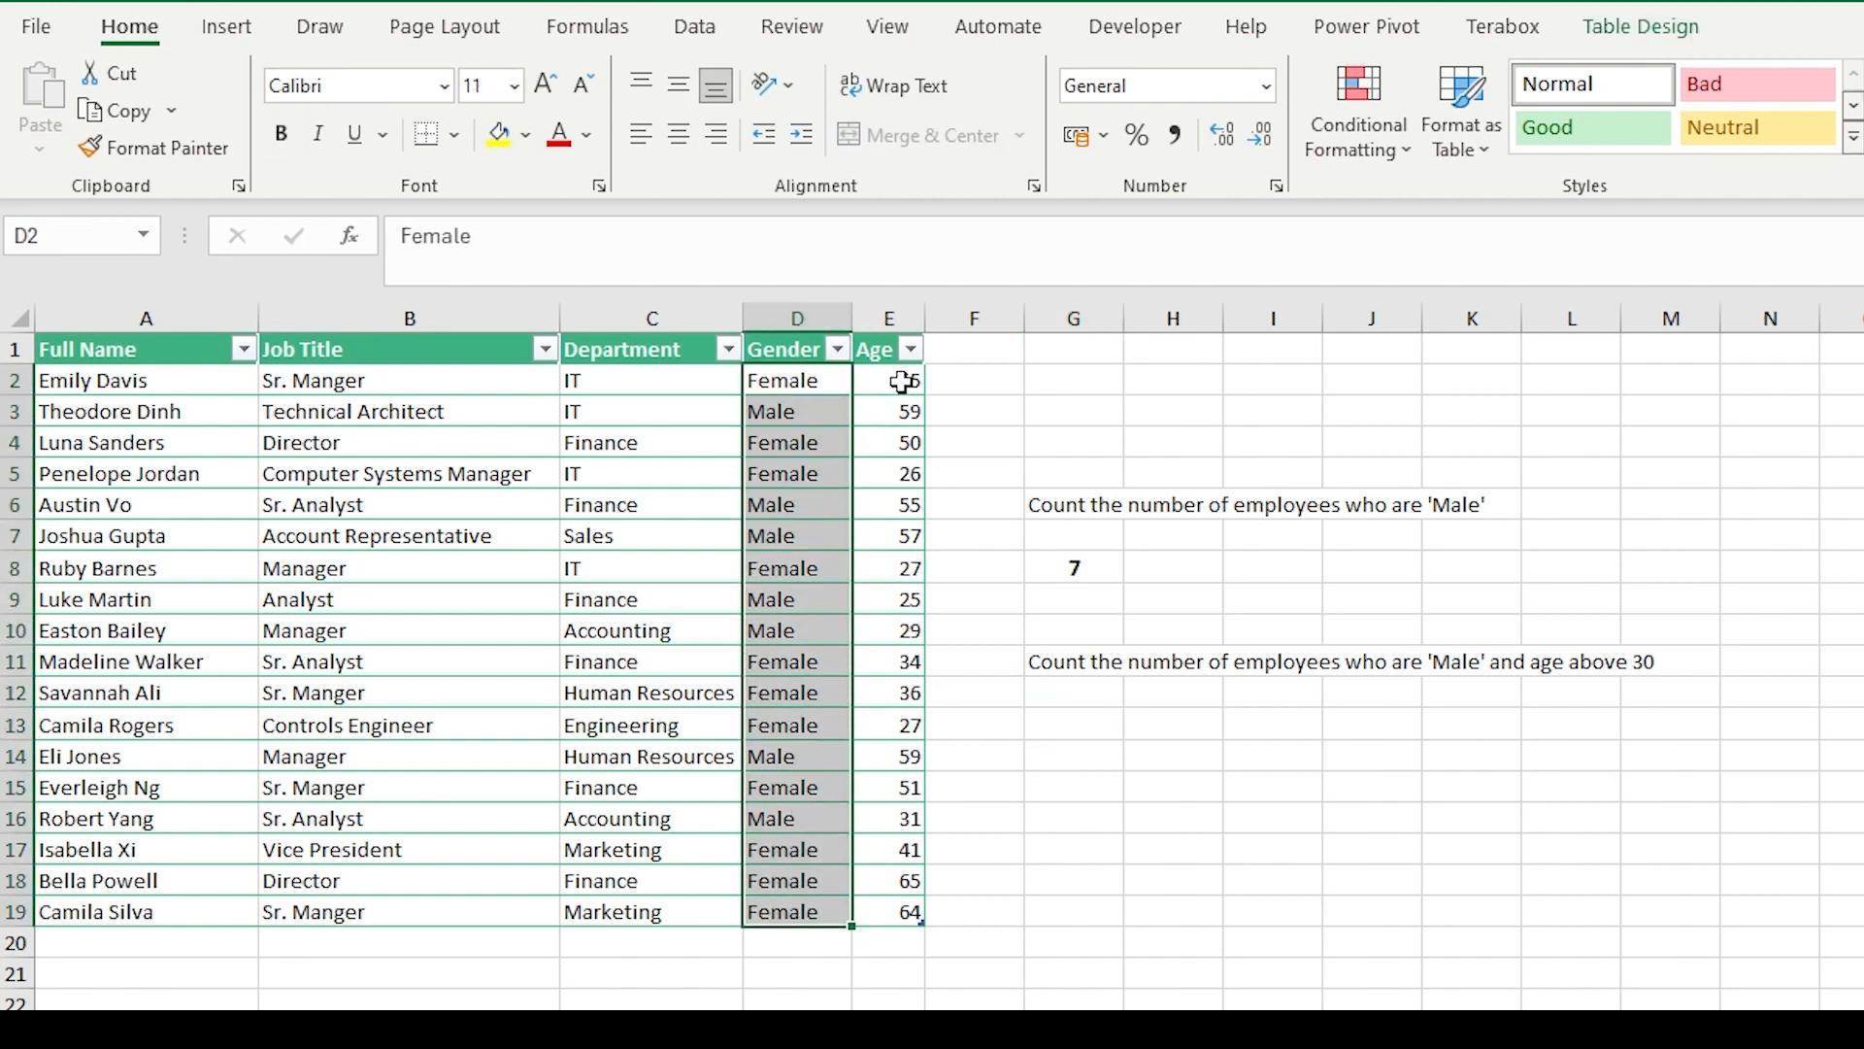
drag(903, 380, 891, 914)
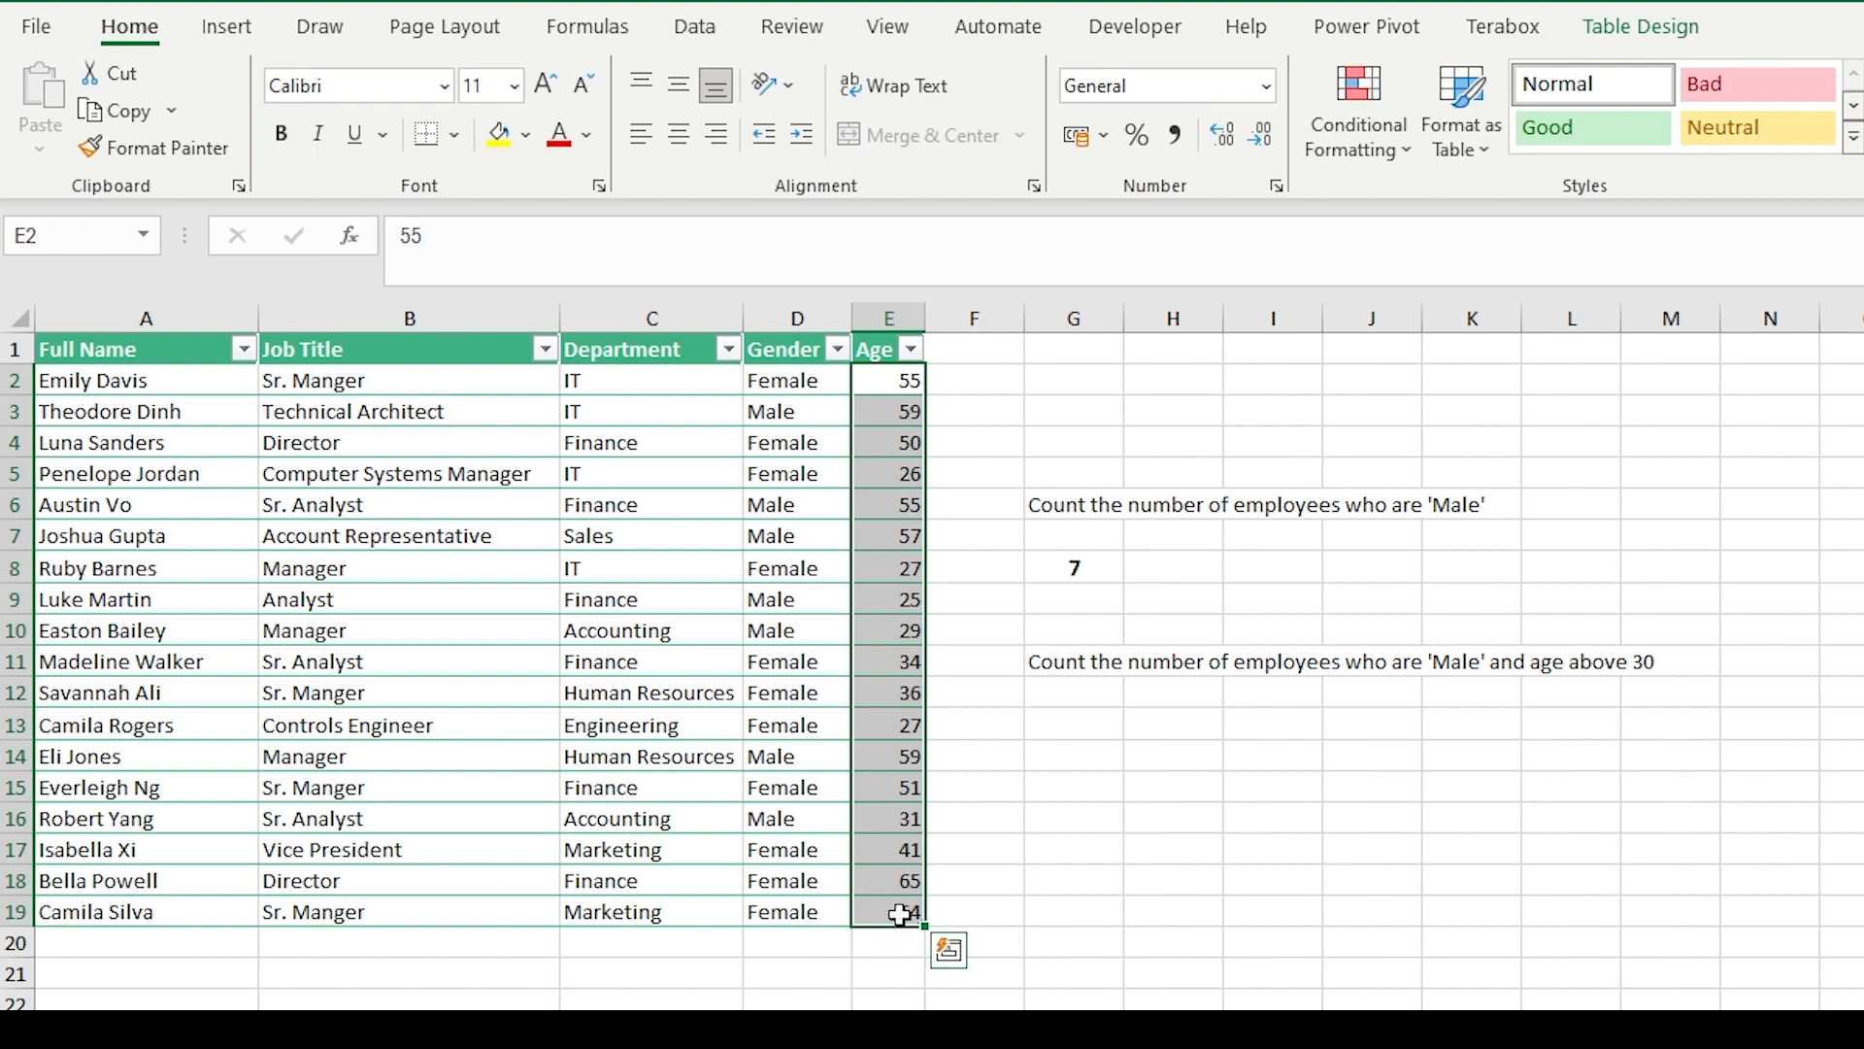
click(1201, 918)
click(1115, 737)
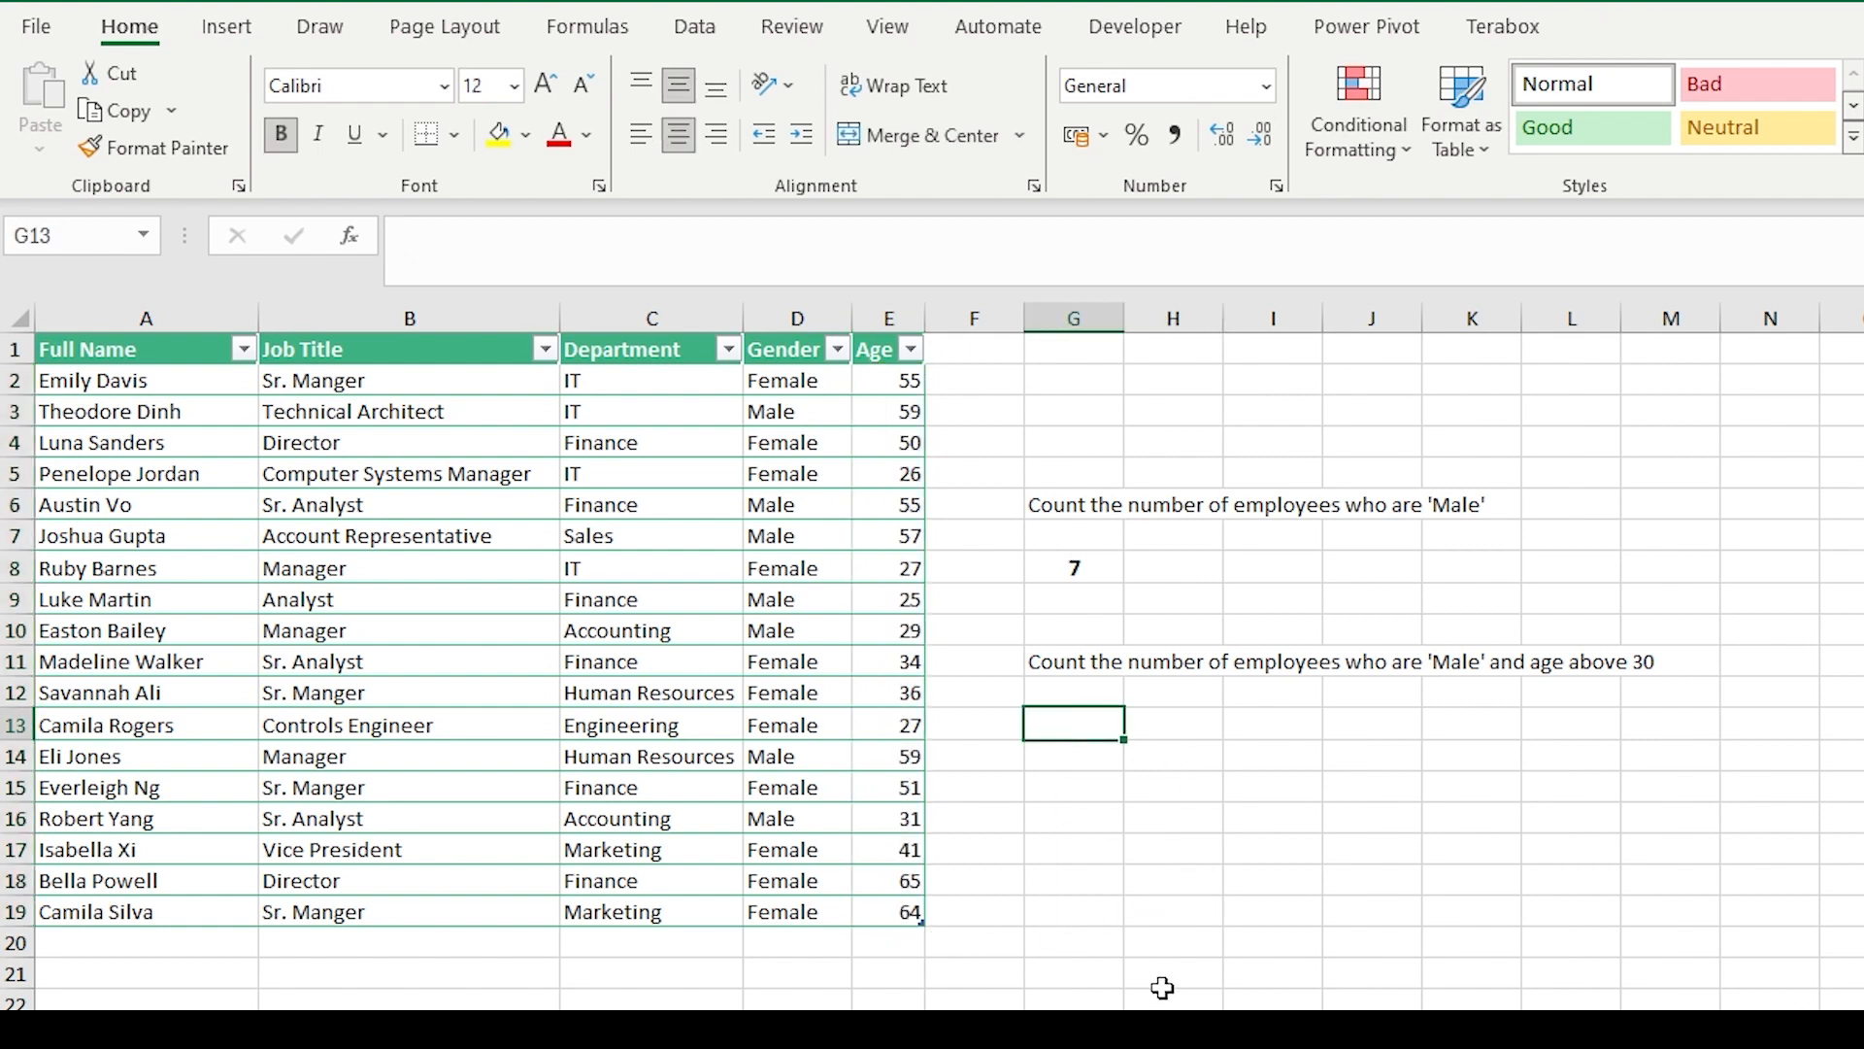
text(=count)
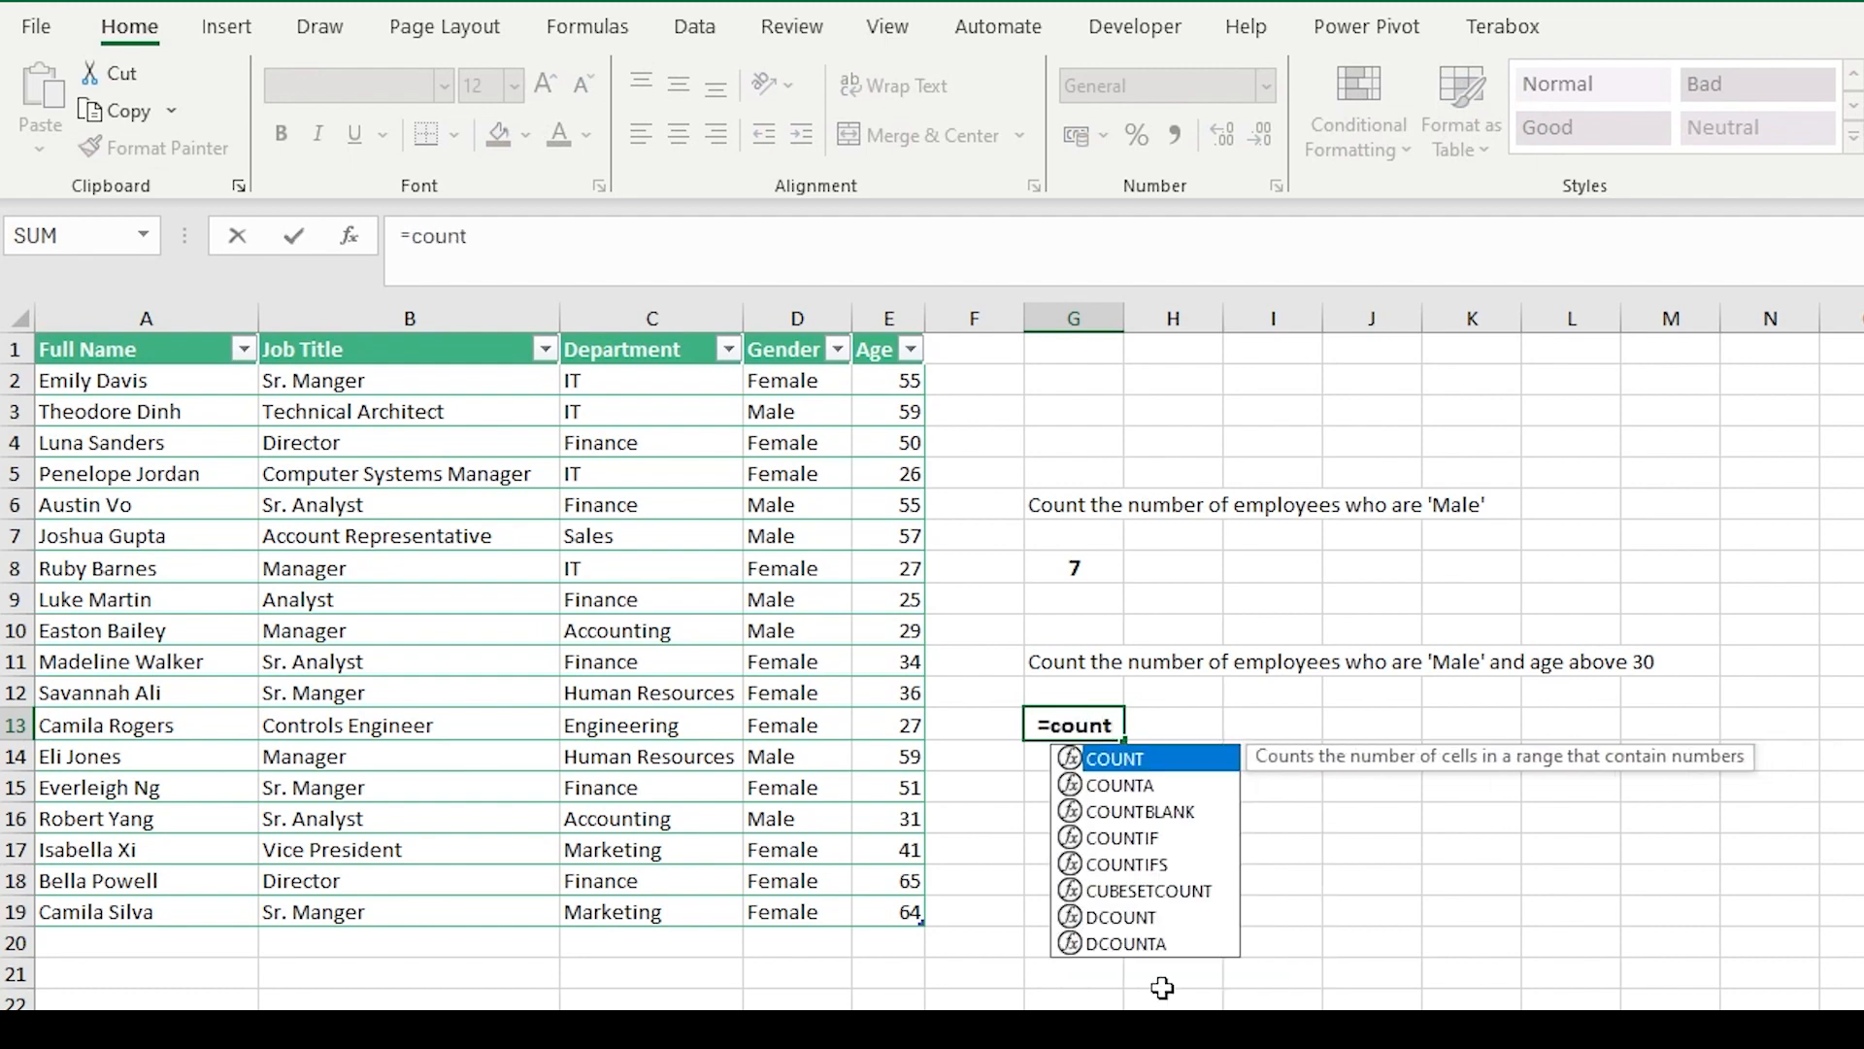
text(ifs)
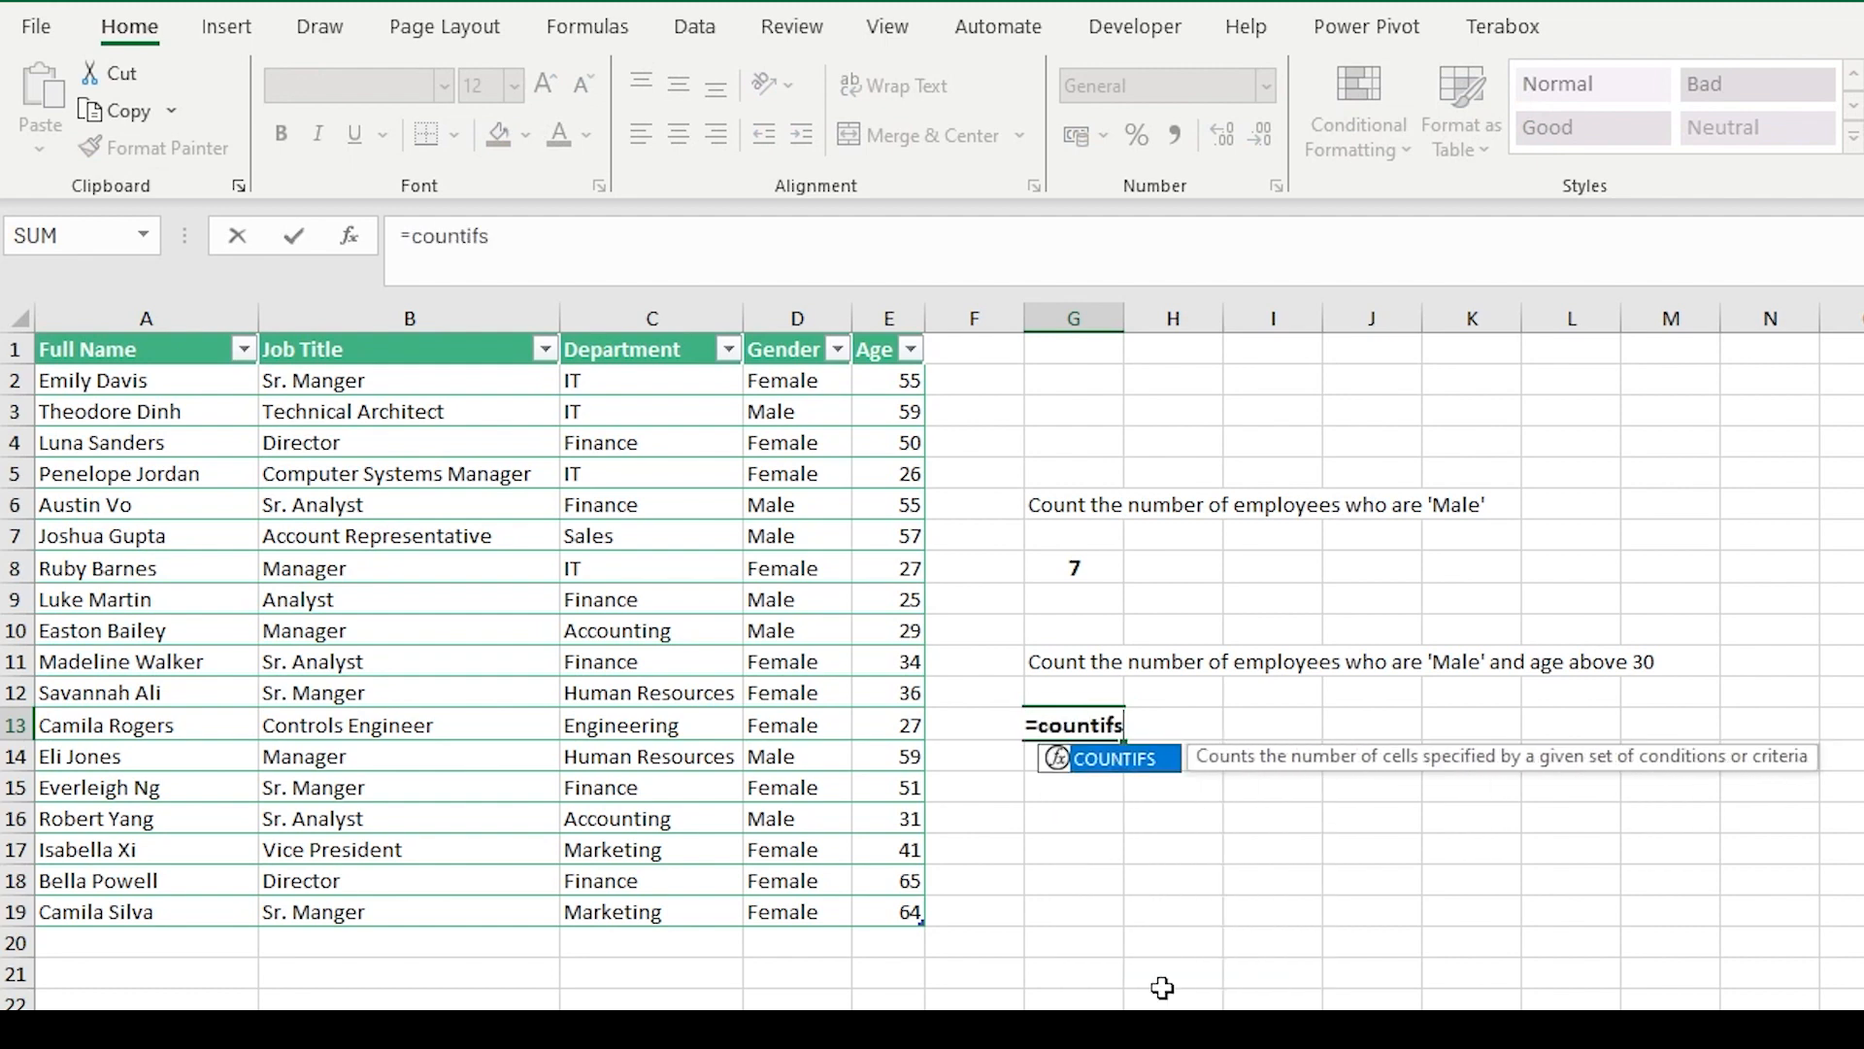
key(Tab)
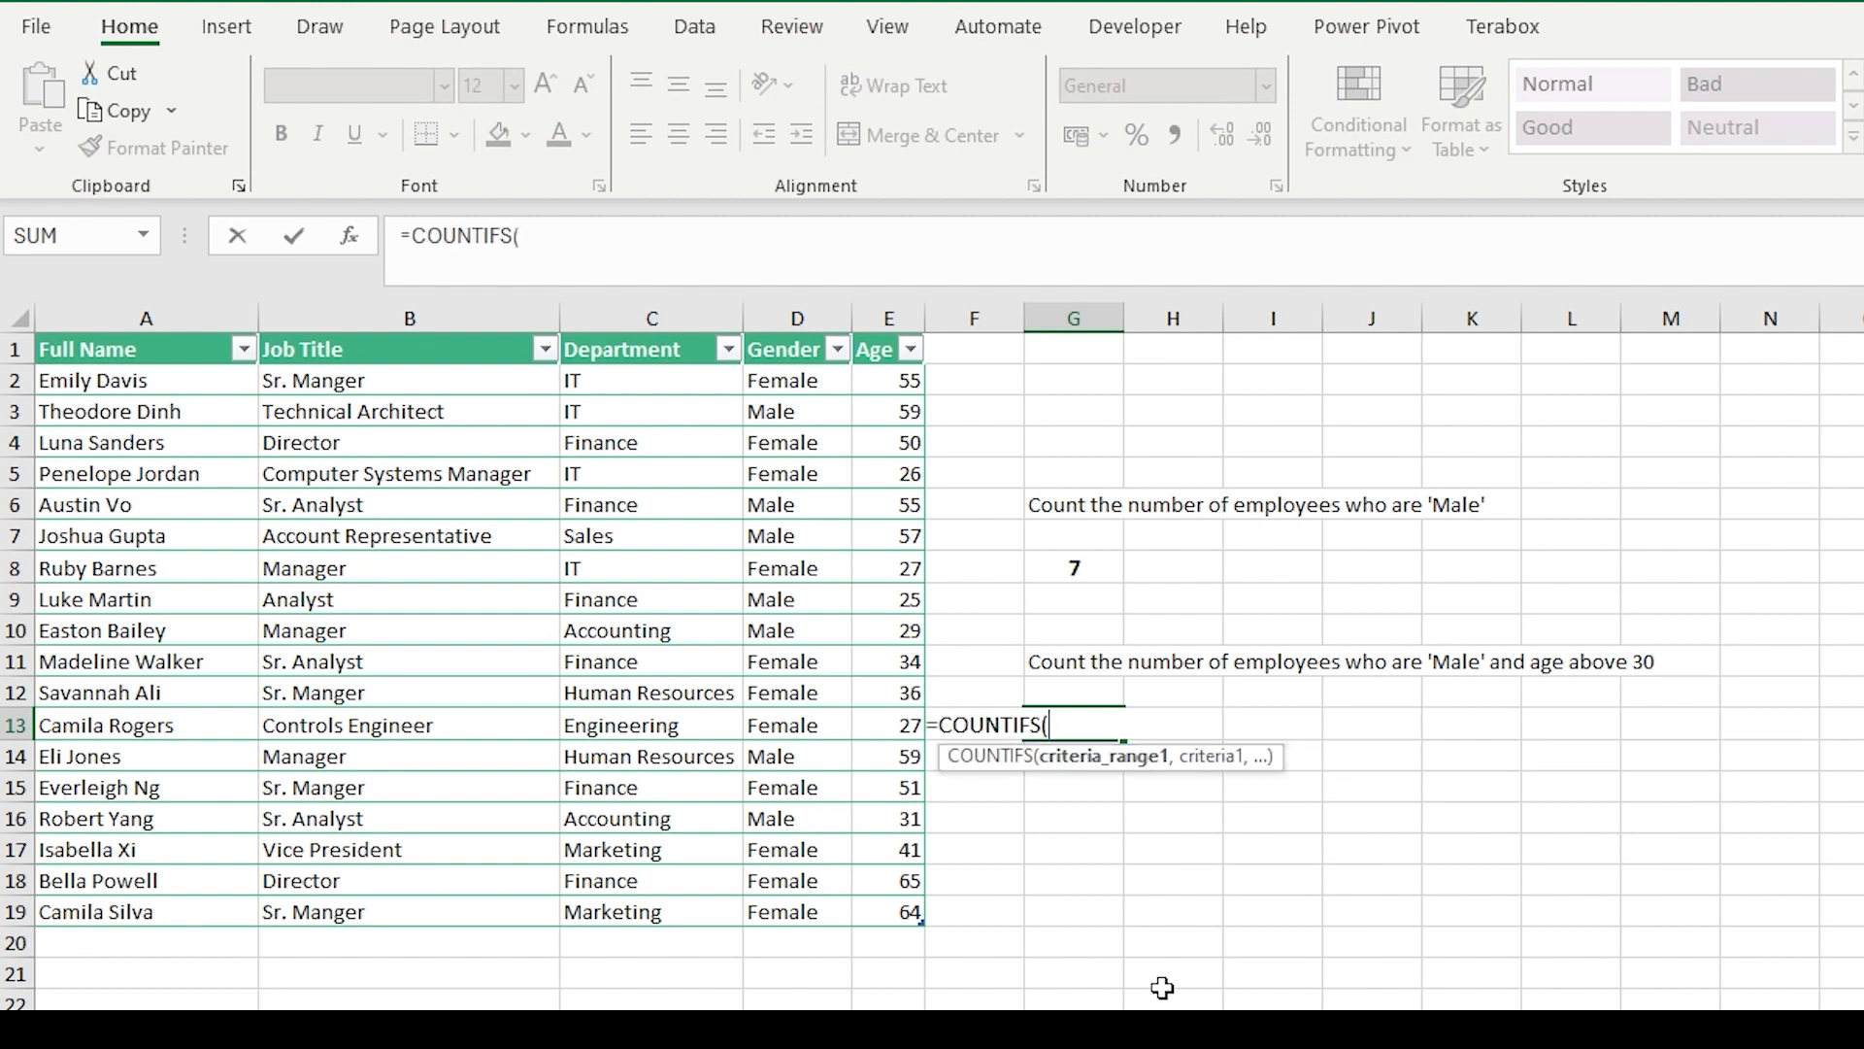
click(684, 238)
text(D)
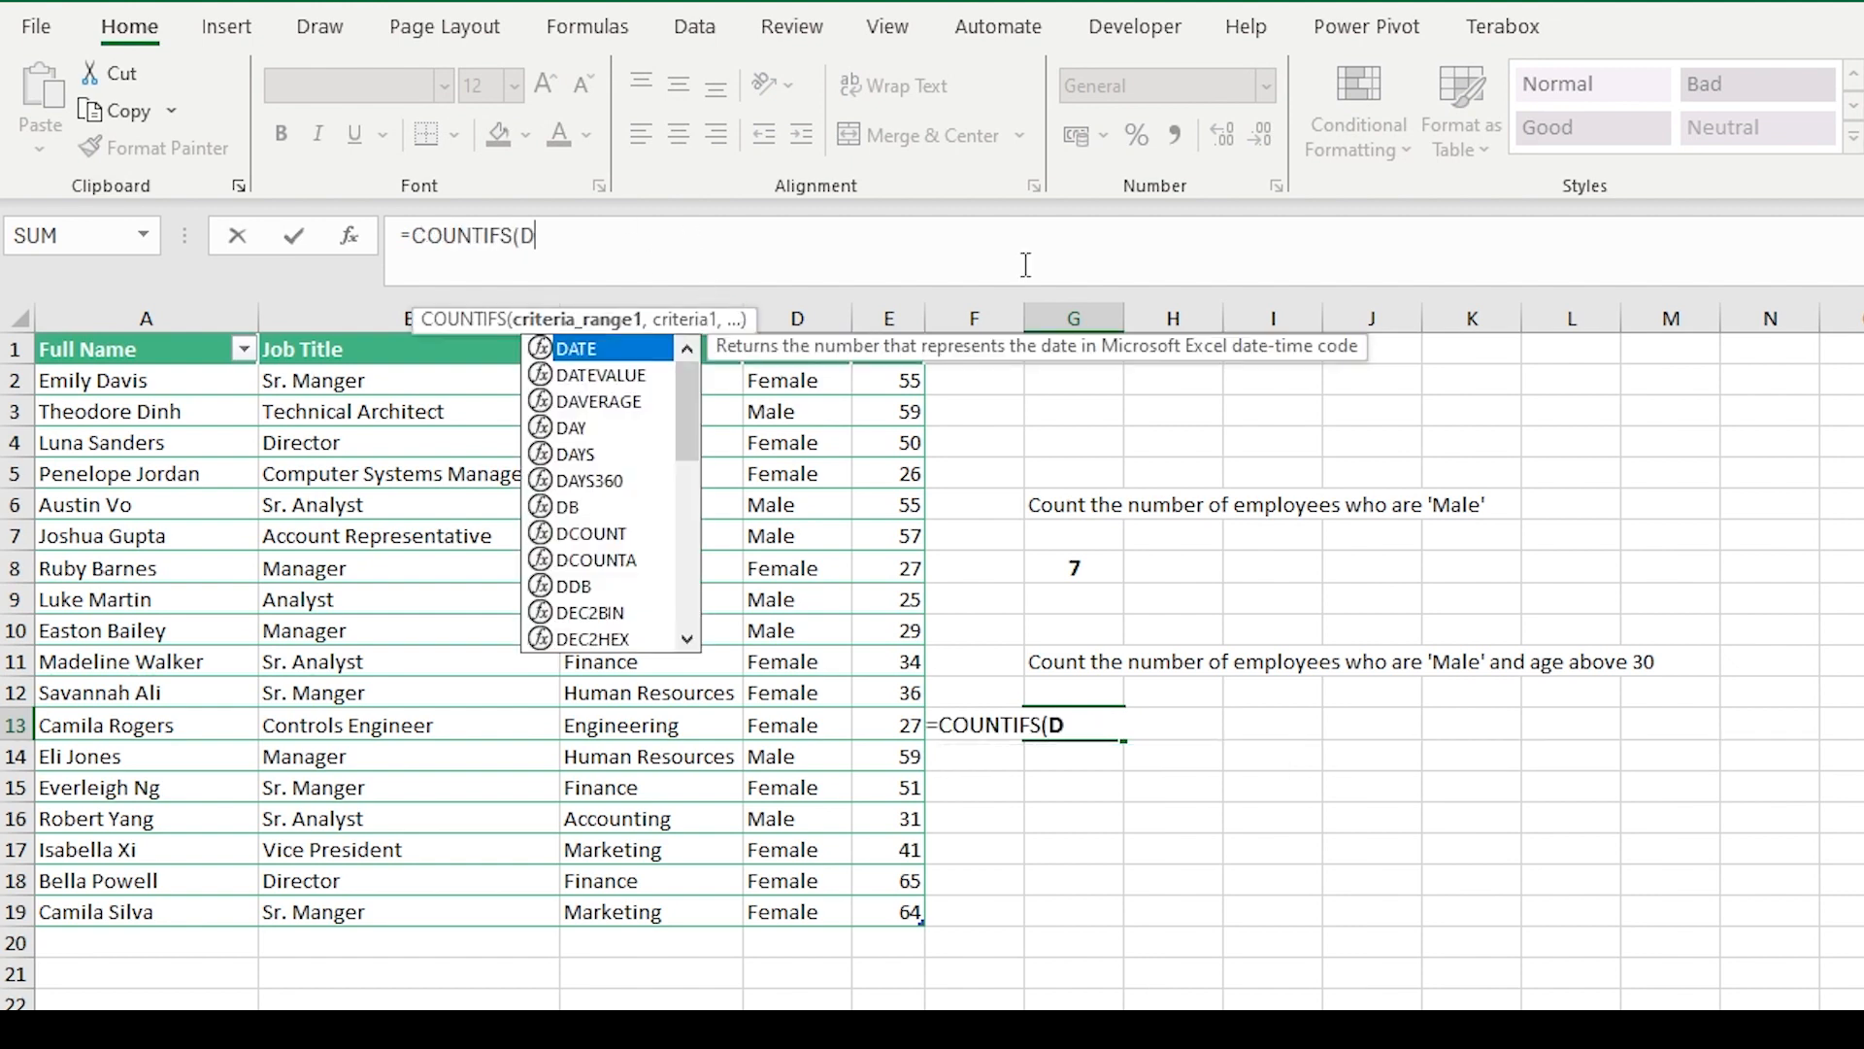
text(2)
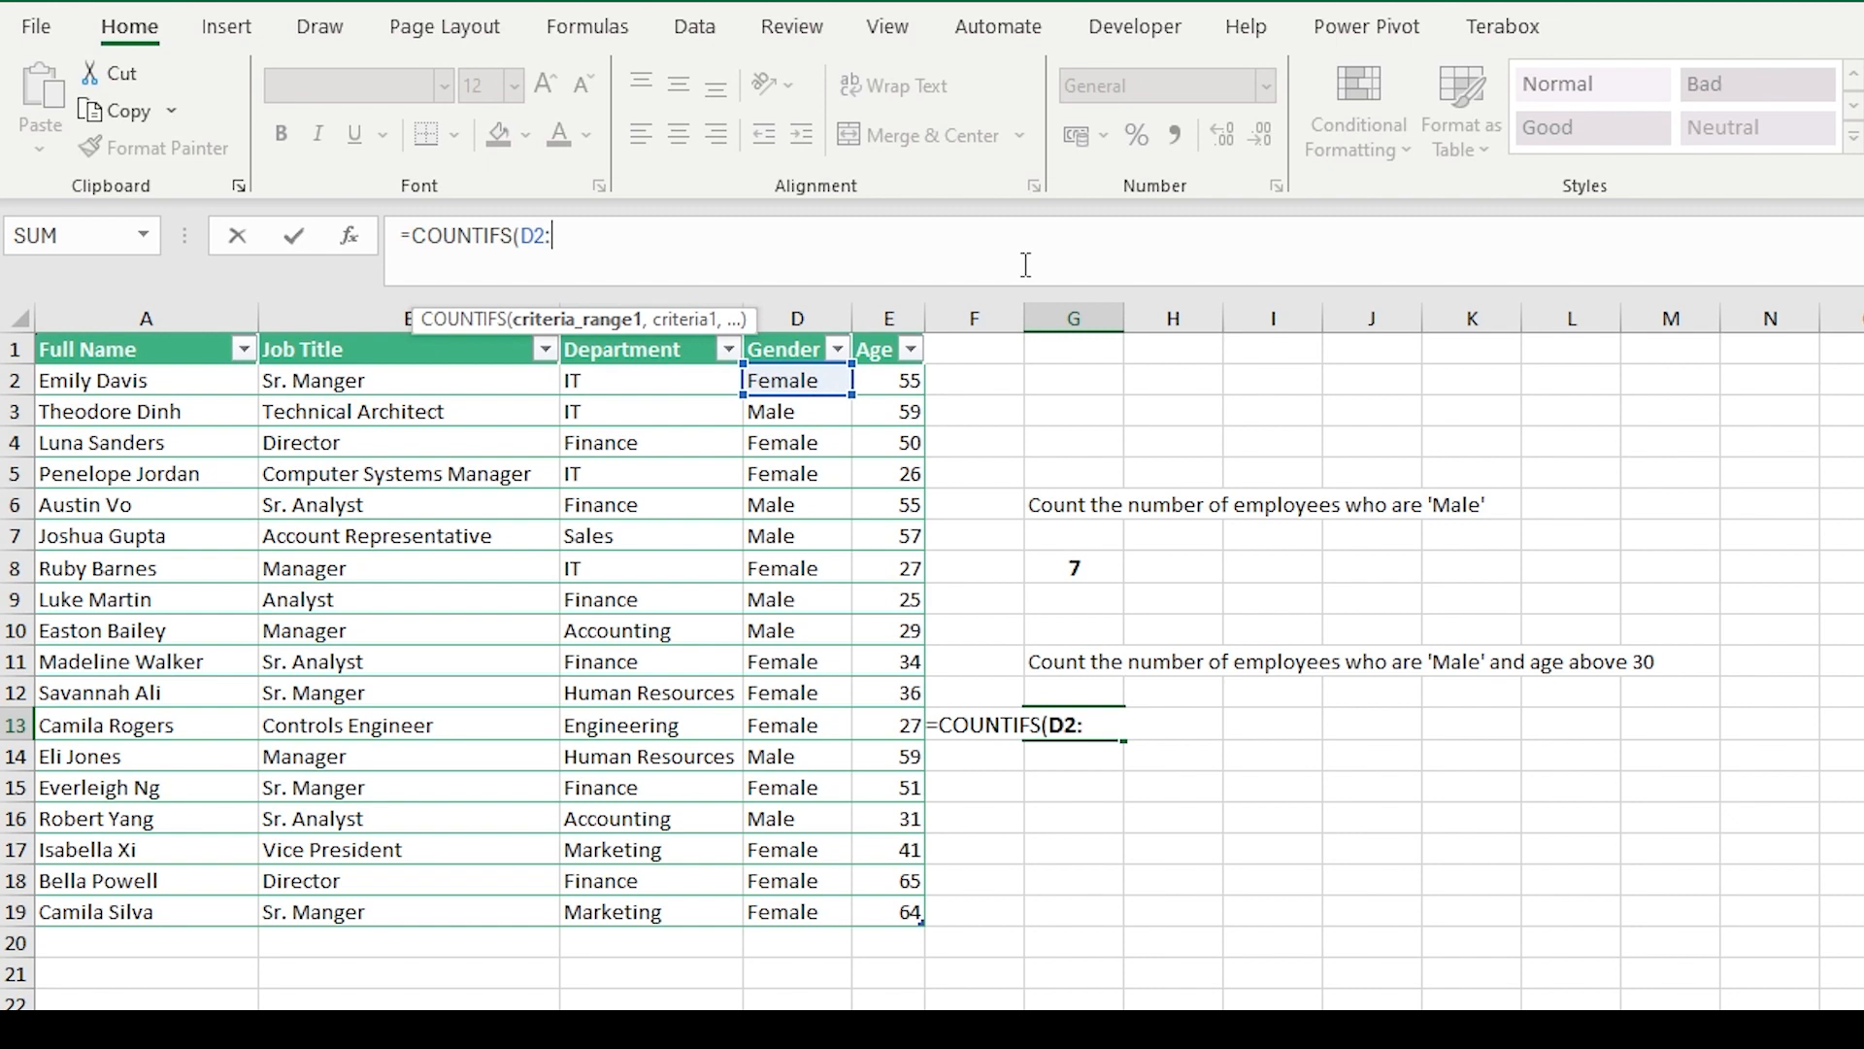
text(:D19)
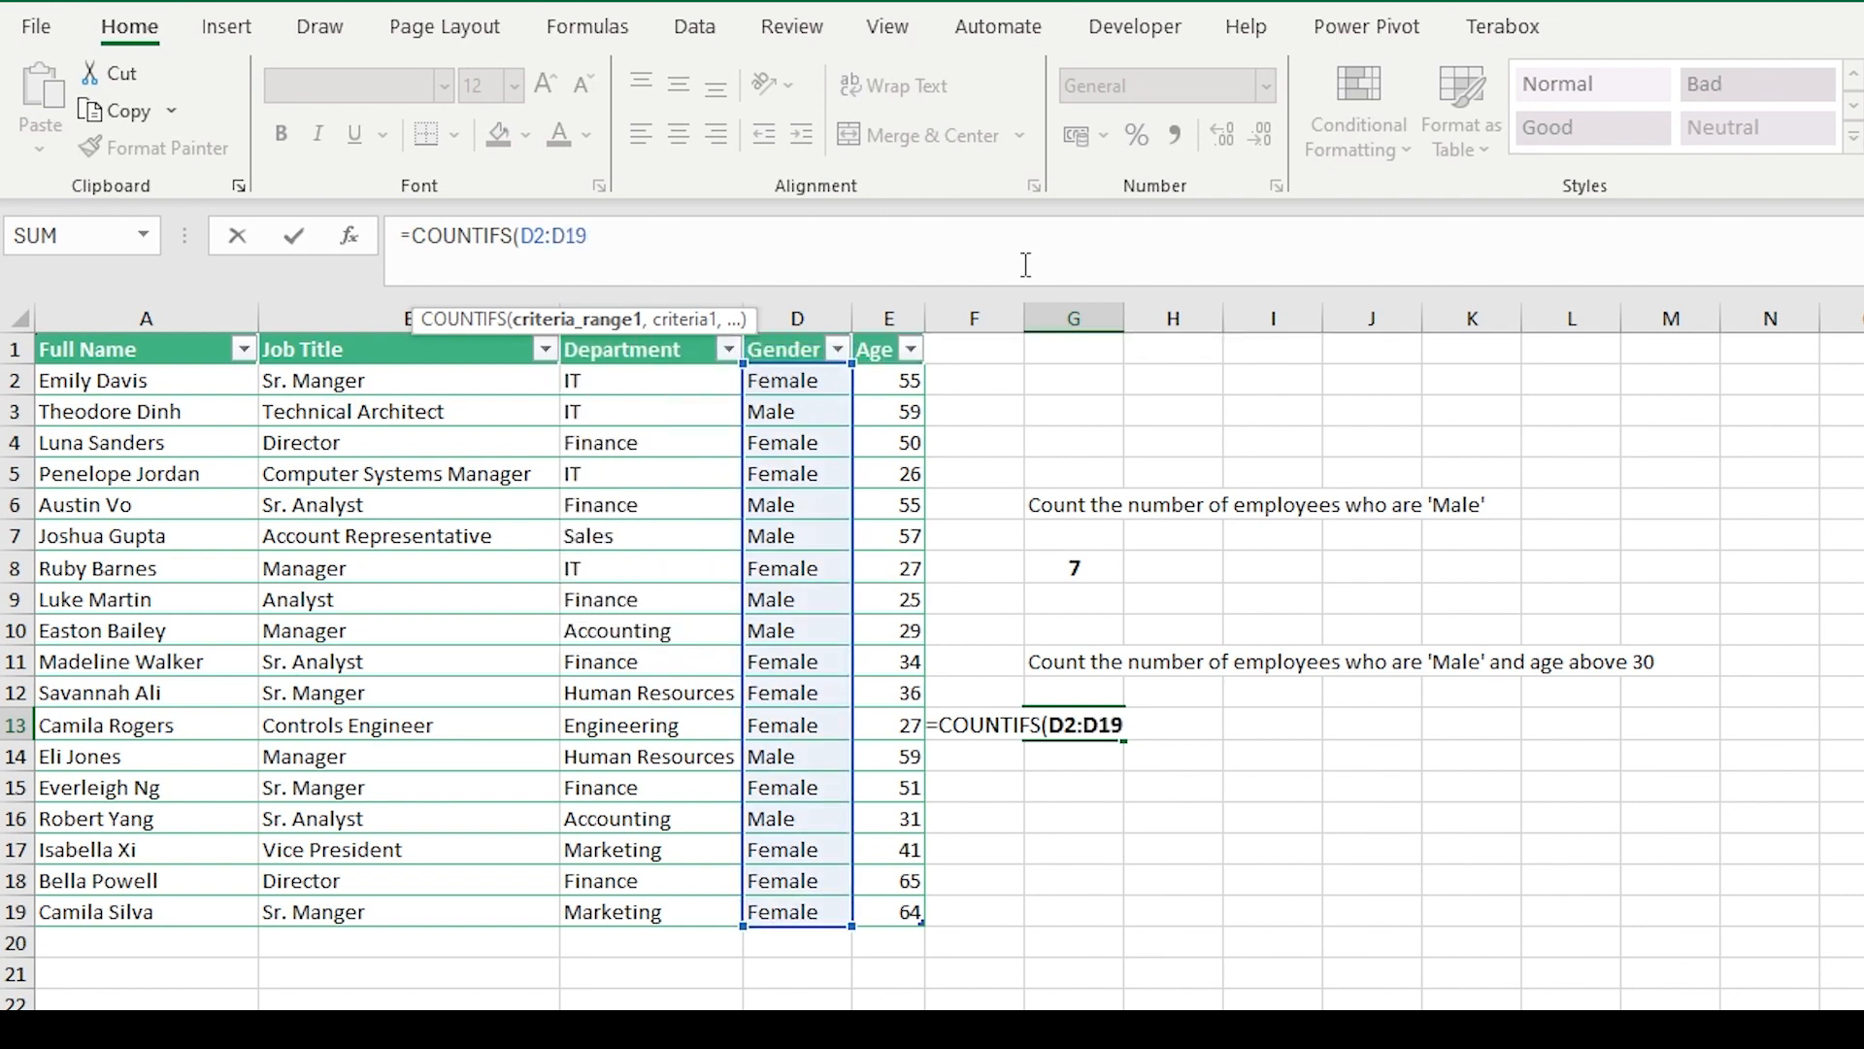
text(,)
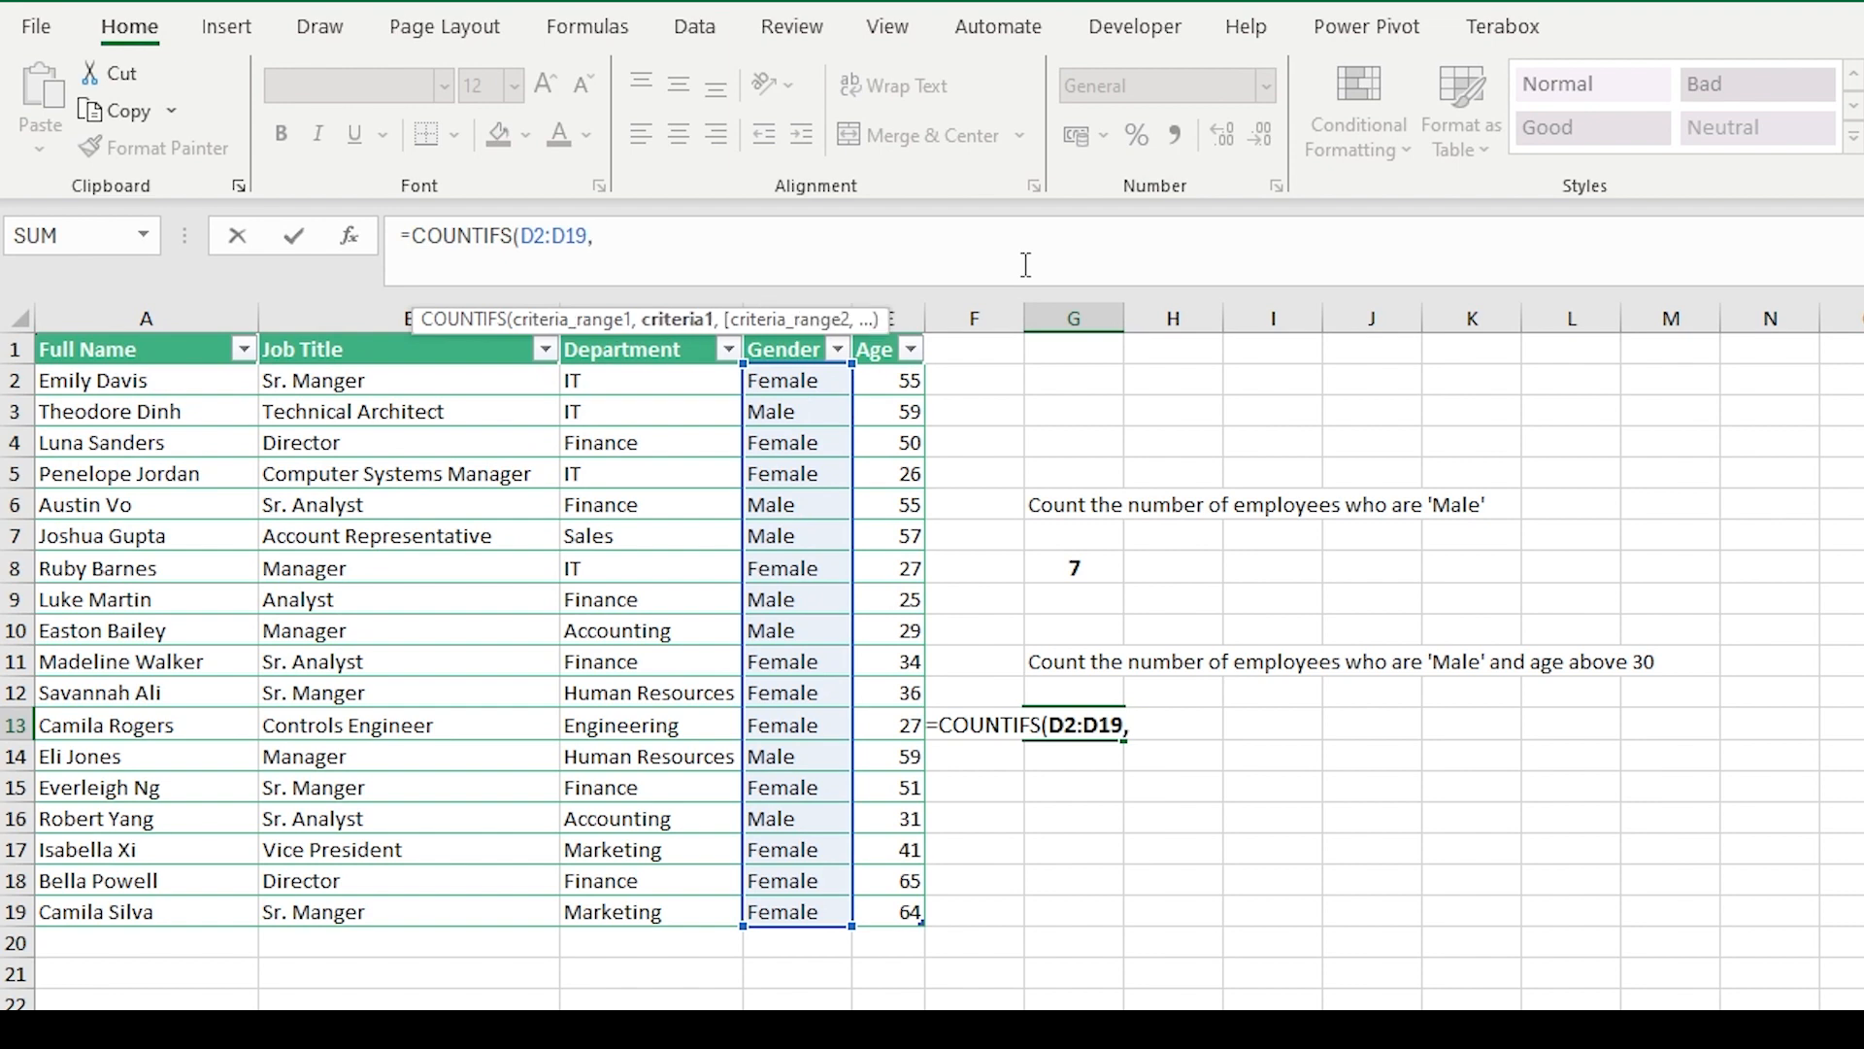
text("Male",)
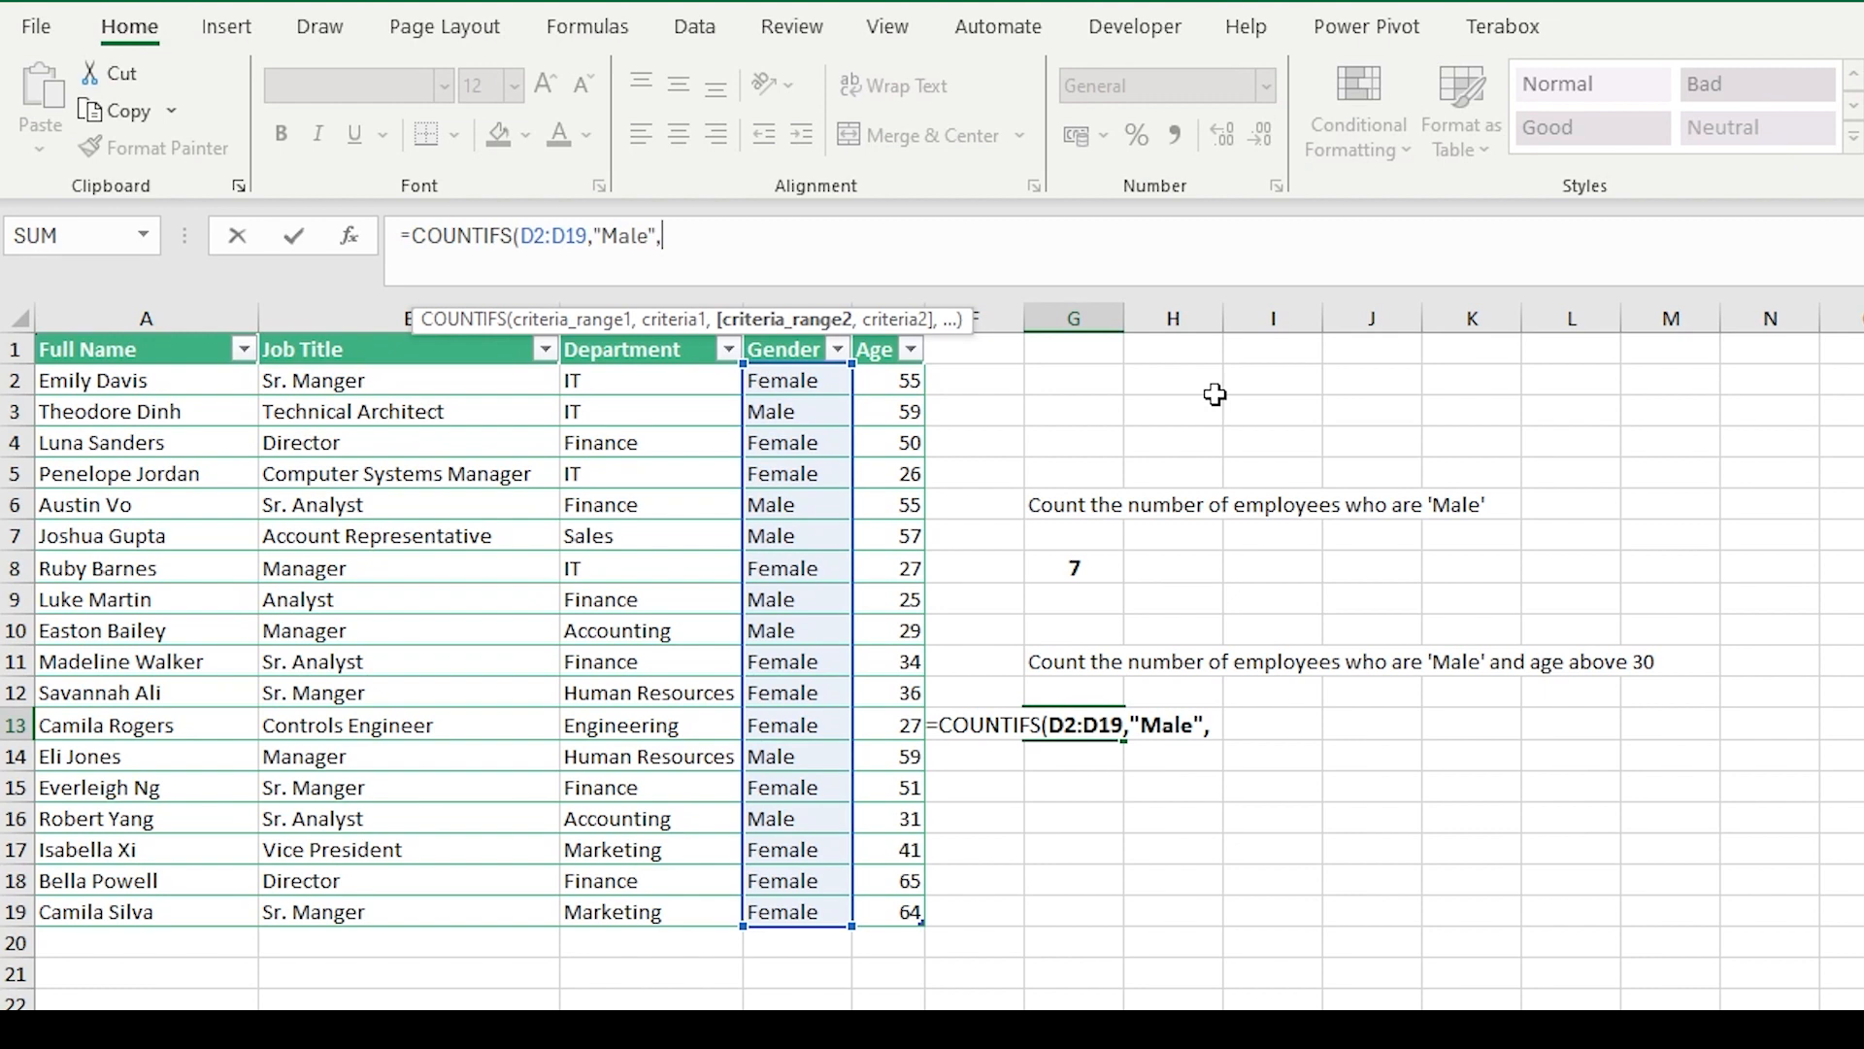
- Complete the COUNTIFS formula in G13 with the age range E2:E19 and the criterion ">"&30, keeping G13 selected
text(E2)
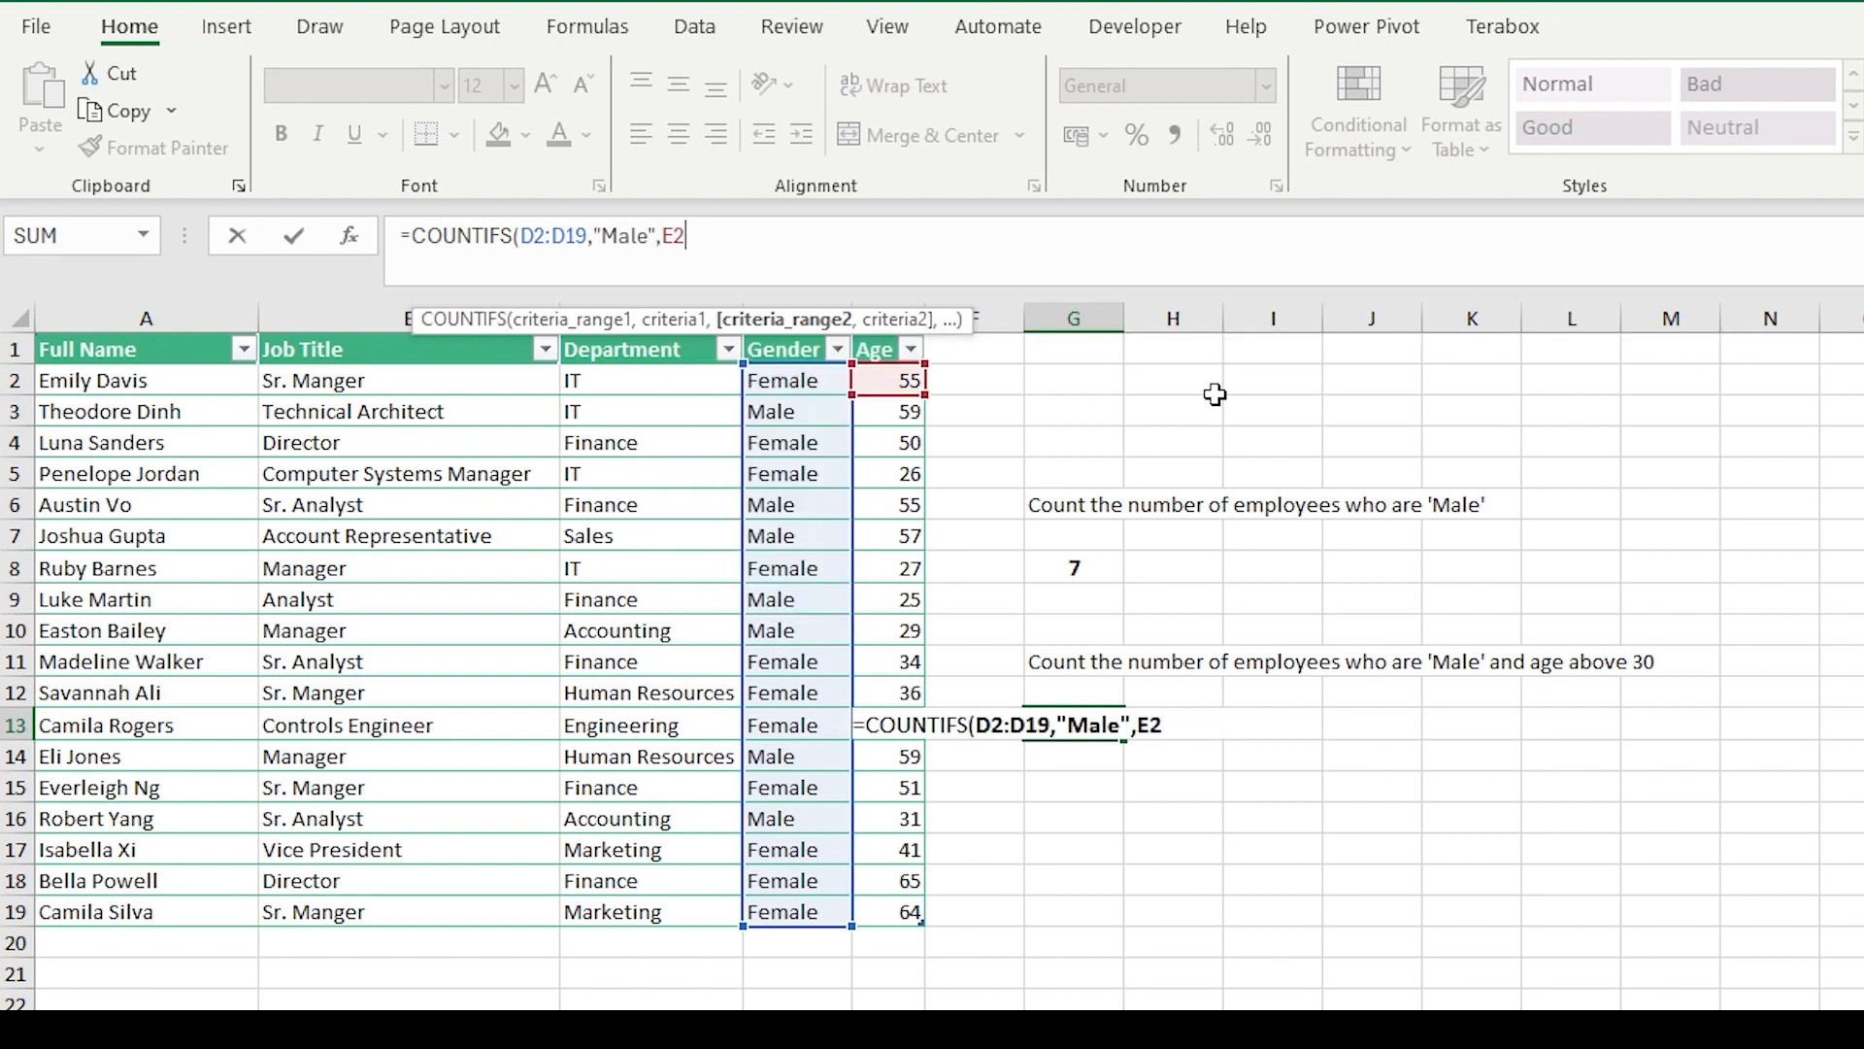
text(:E19)
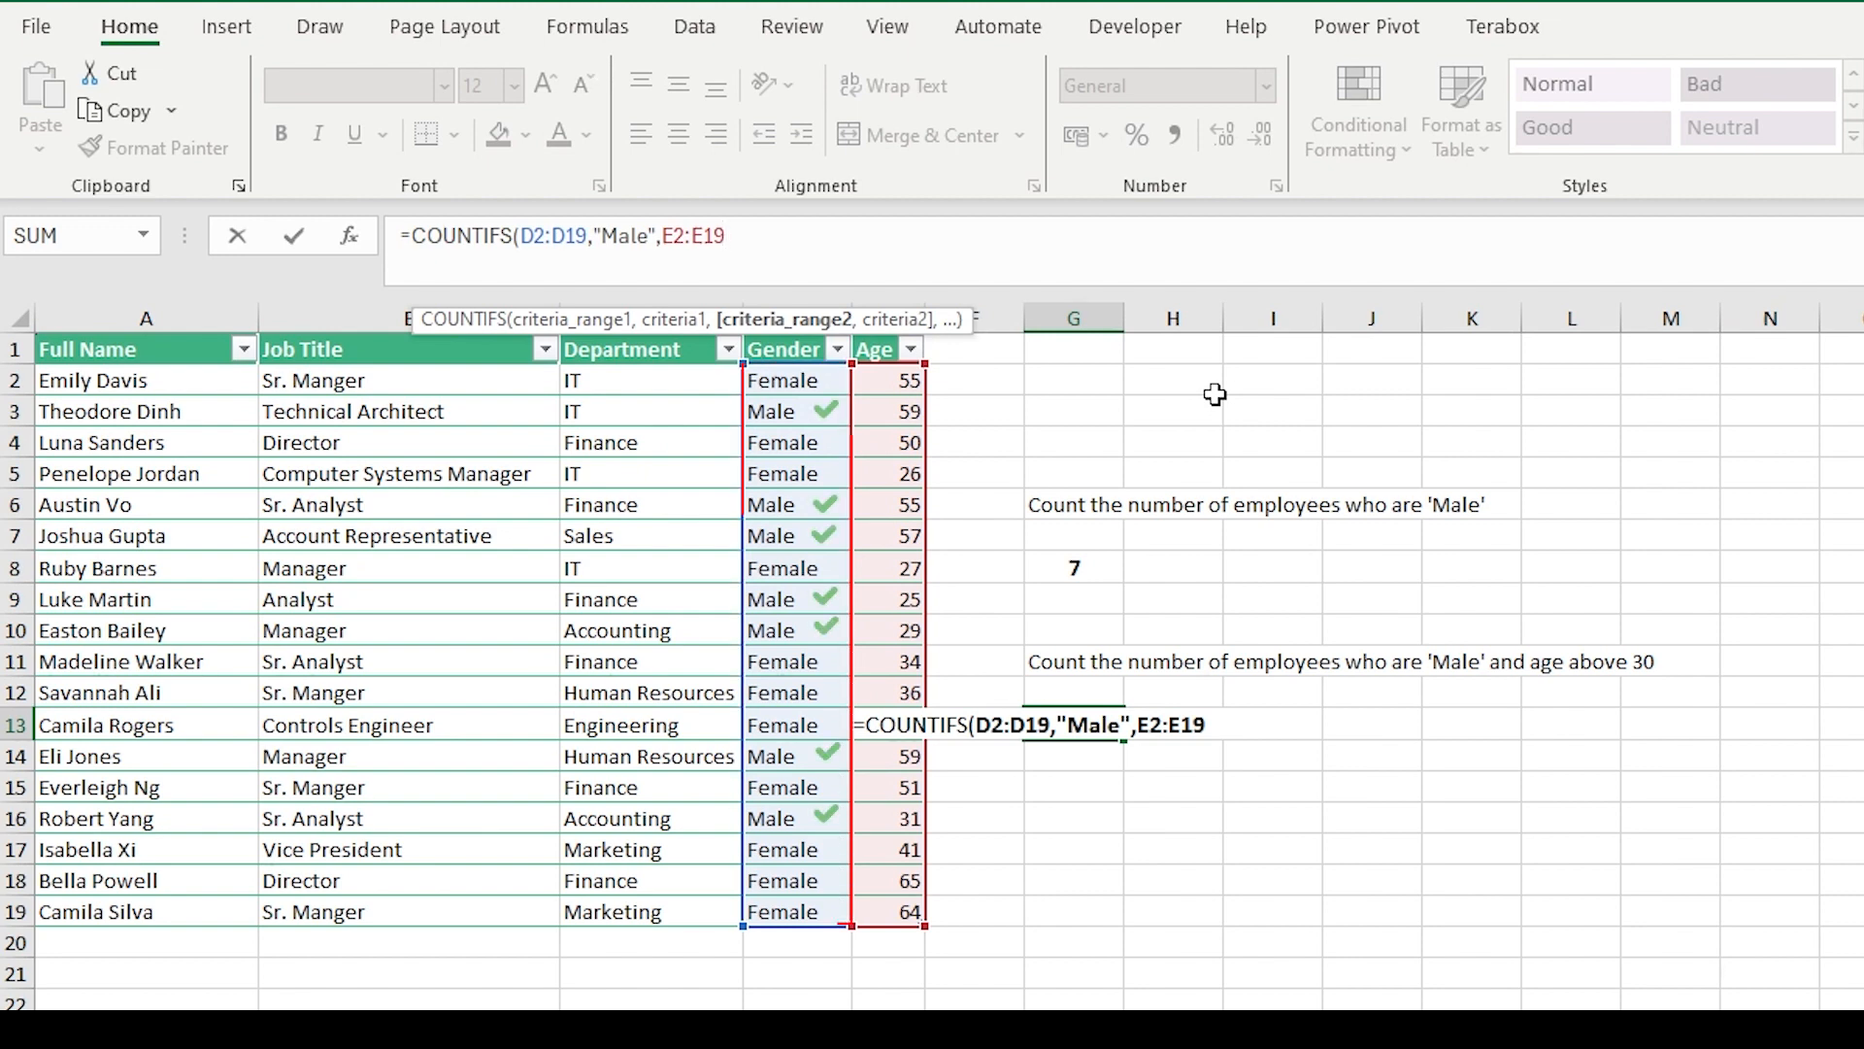
text(,)
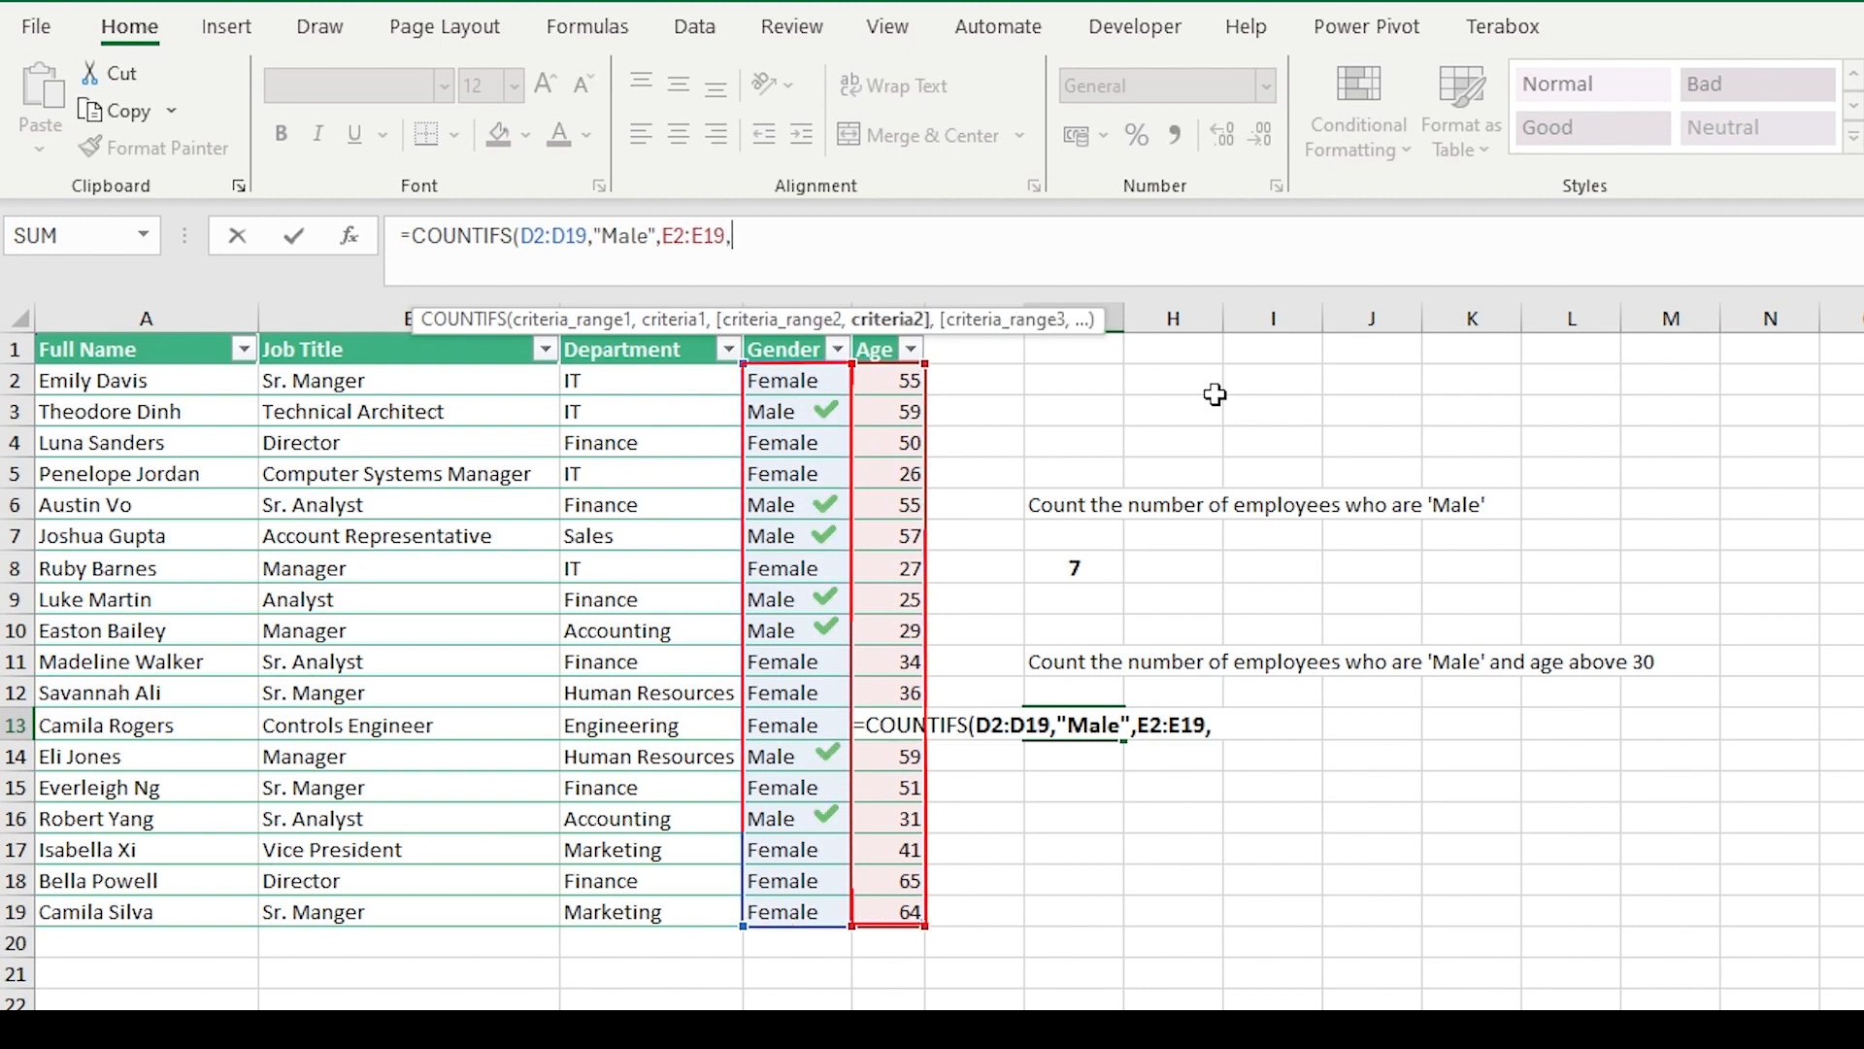
text(">")
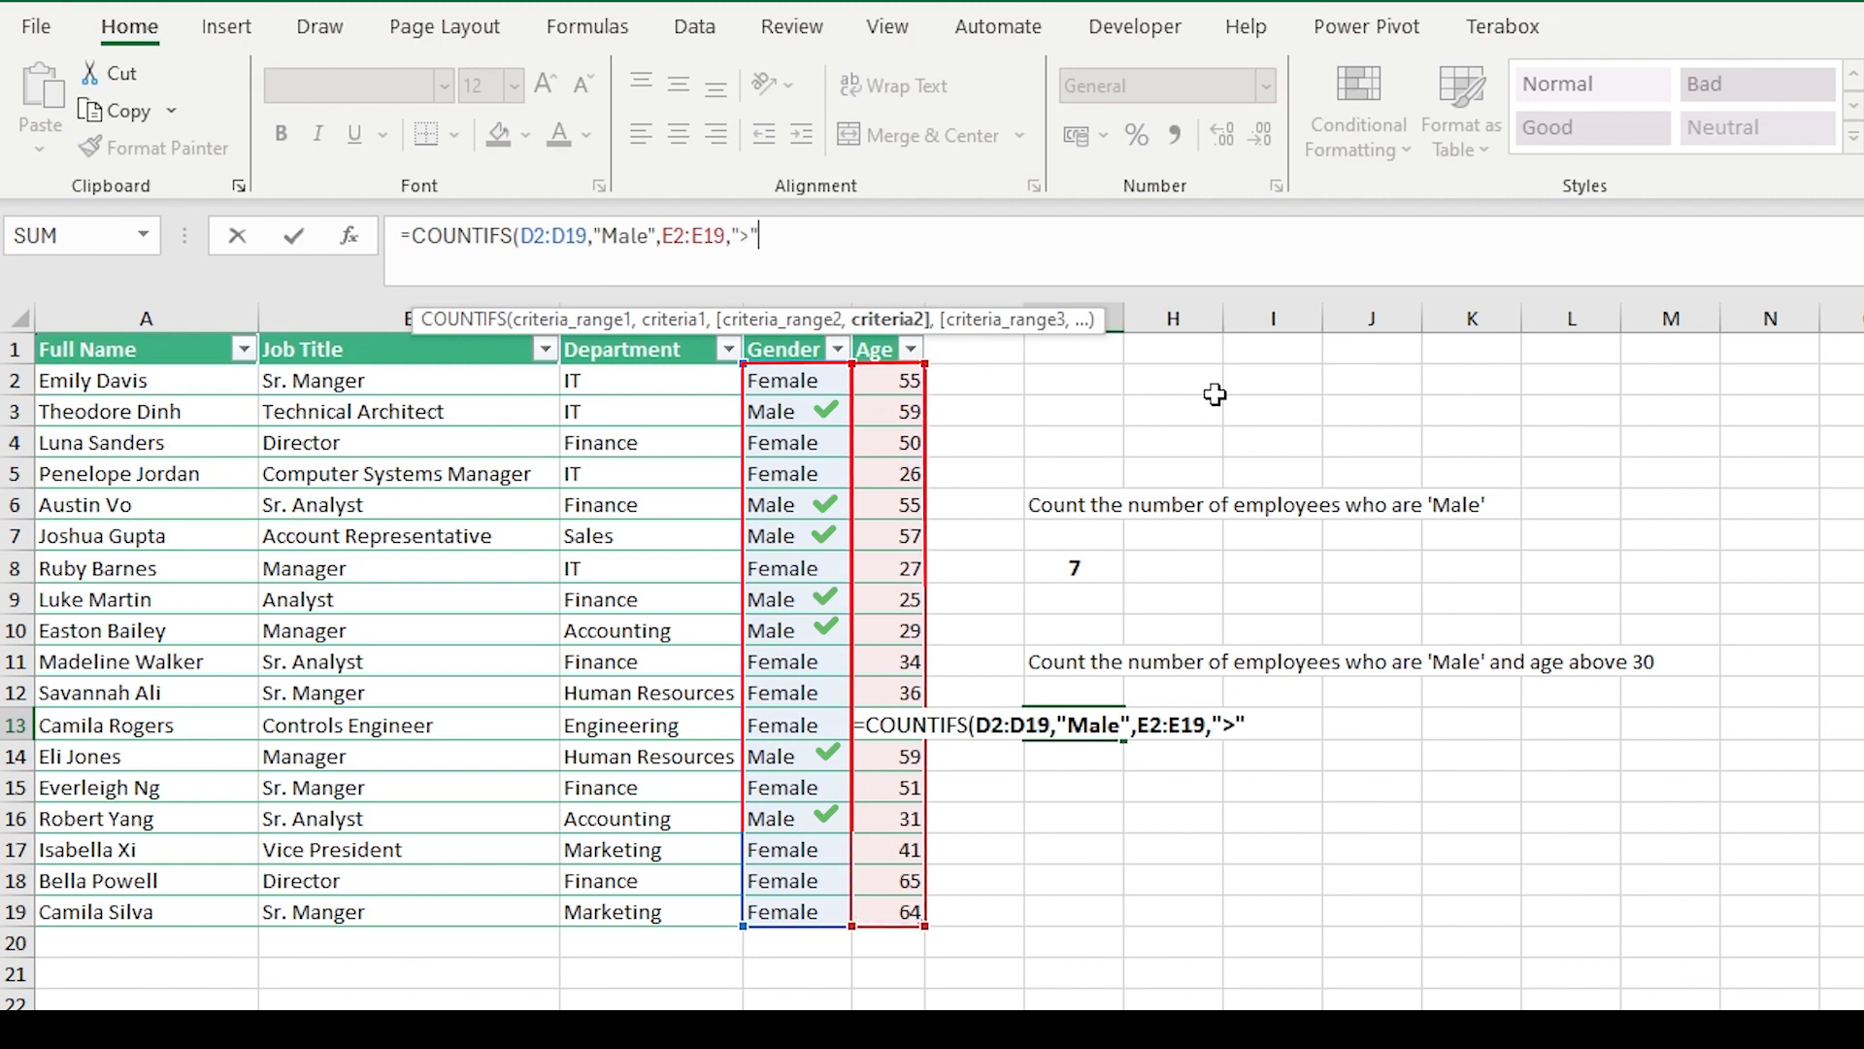
text(&30)
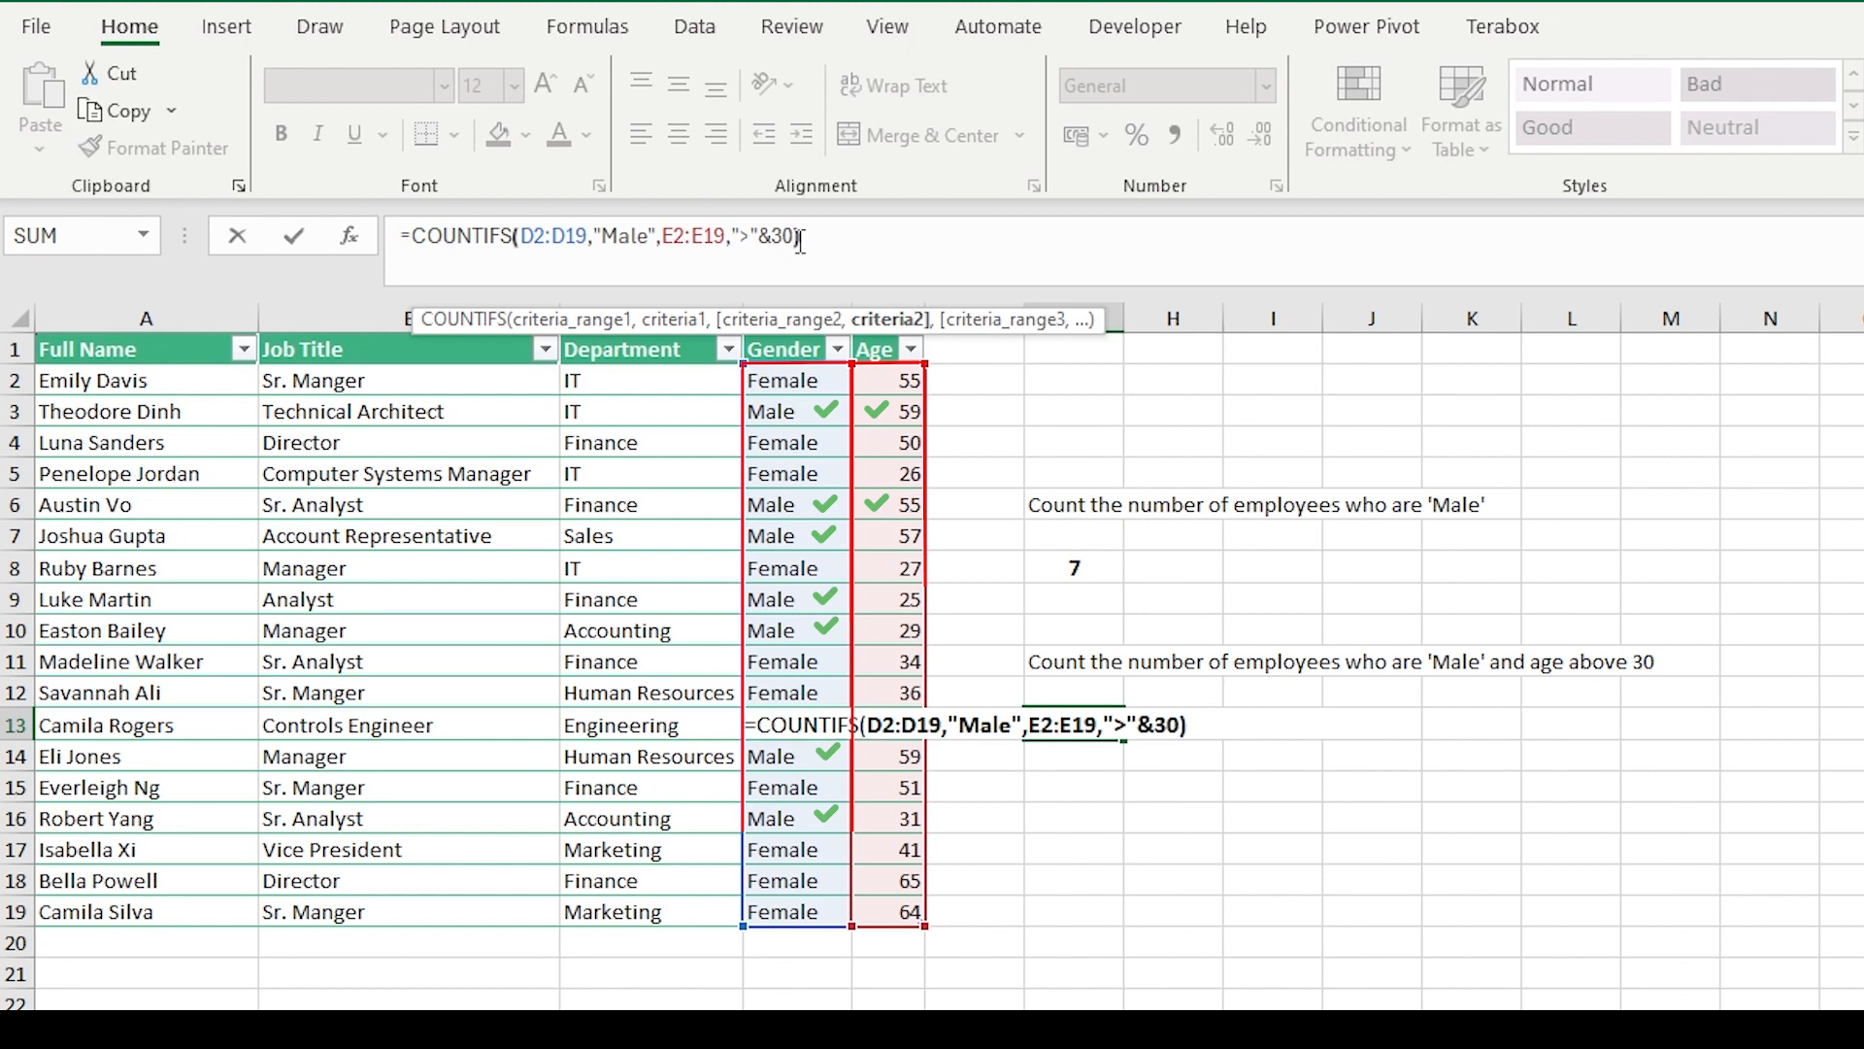
text())
key(Return)
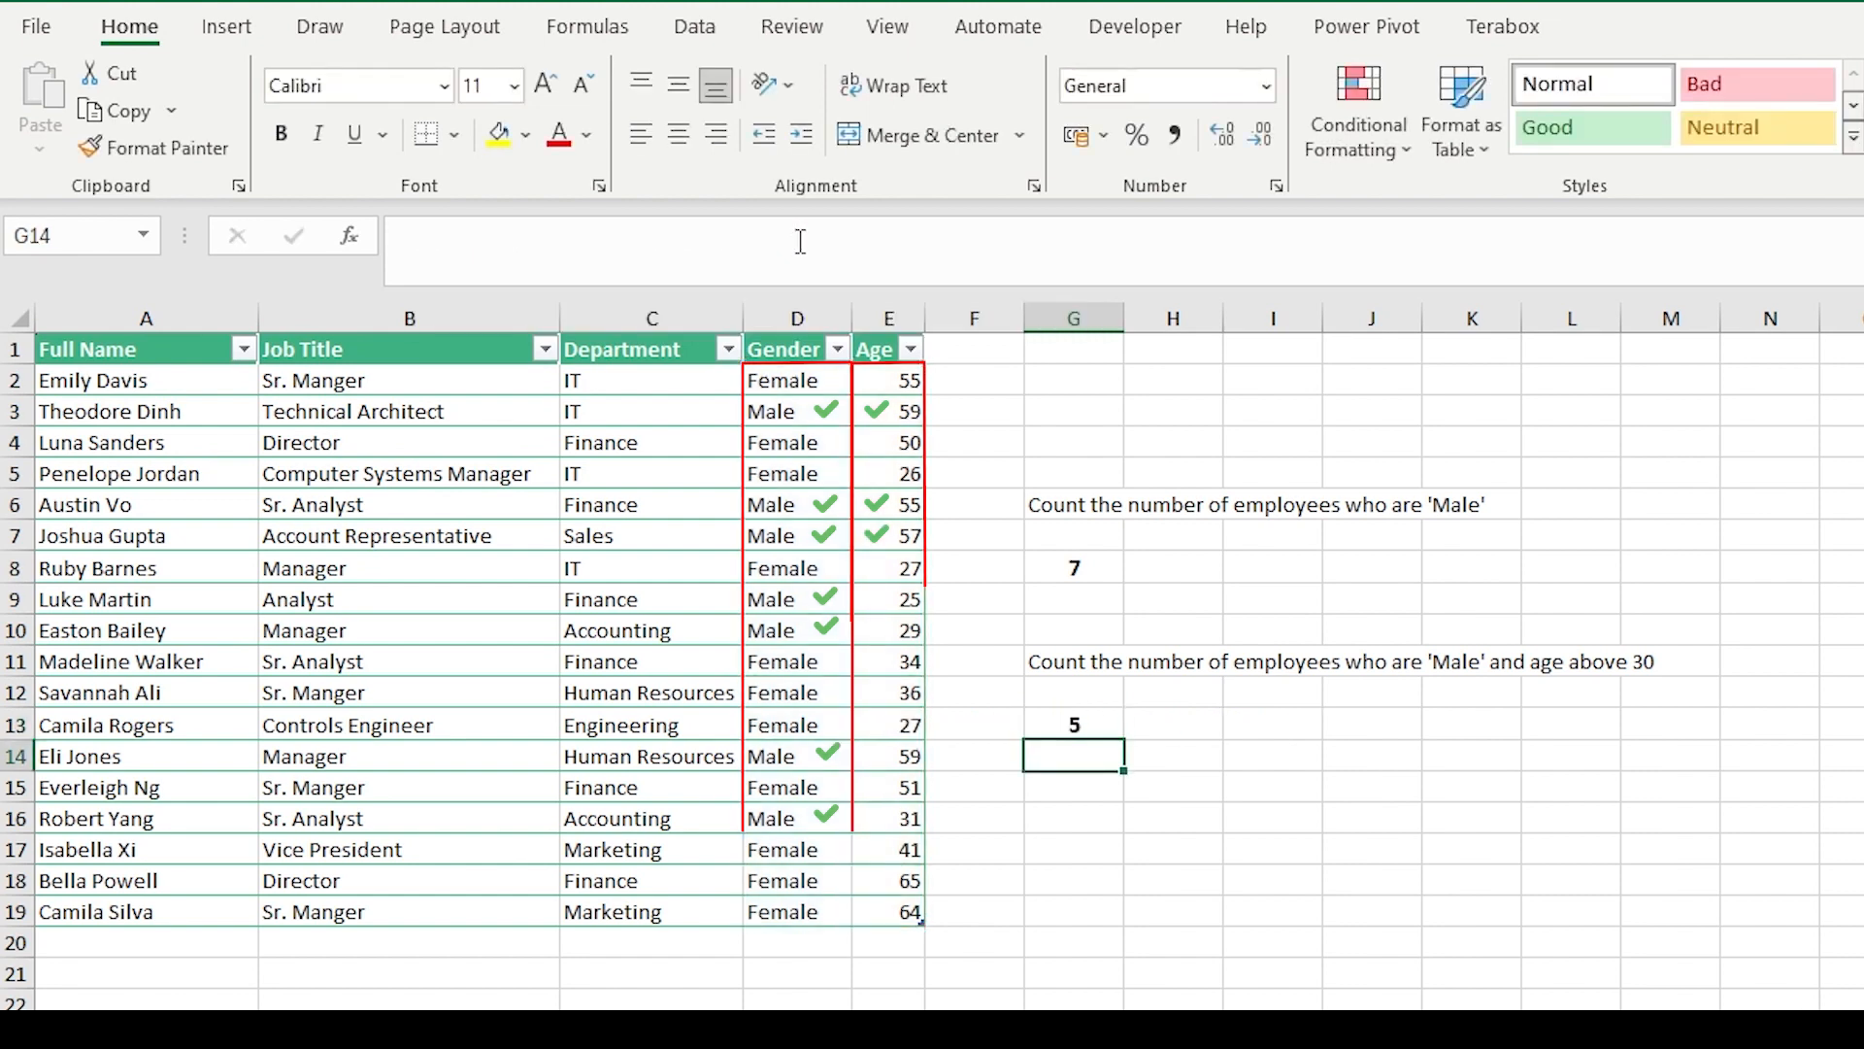
key(Up)
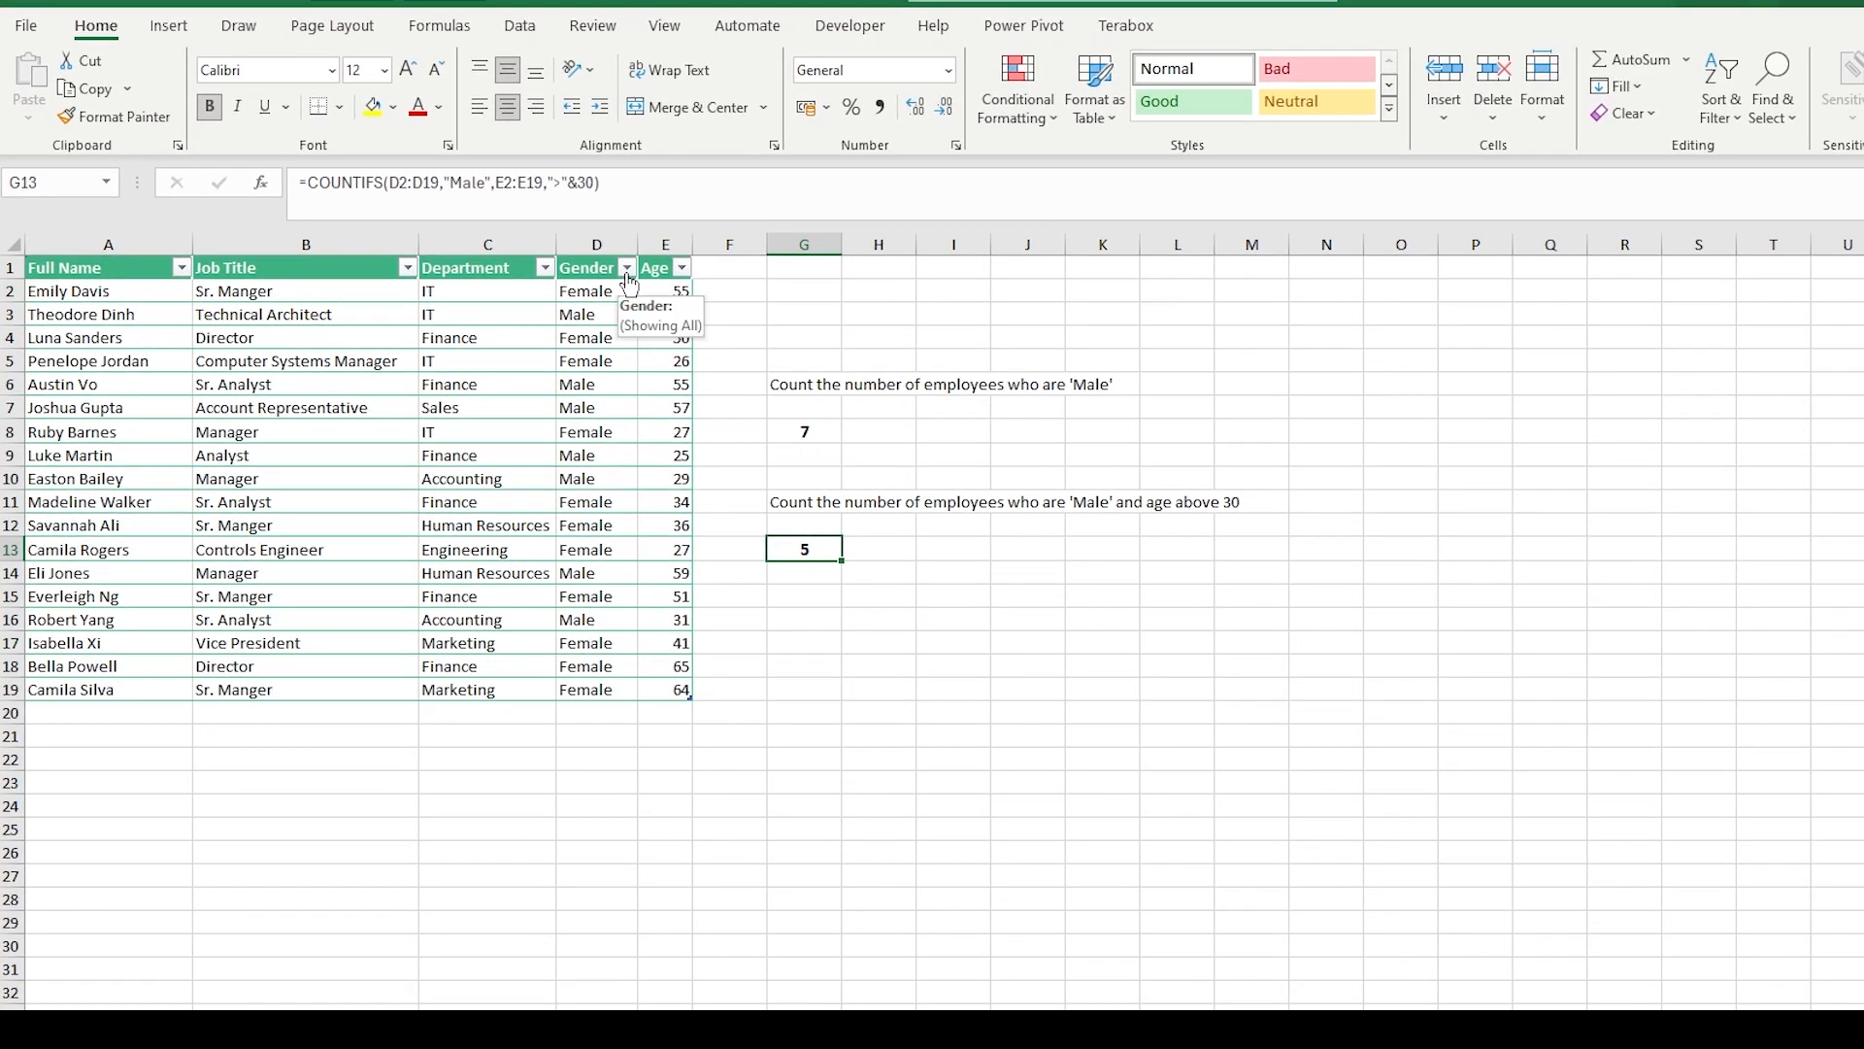
- Filter the Gender column to show only Male employees by excluding Female
click(628, 268)
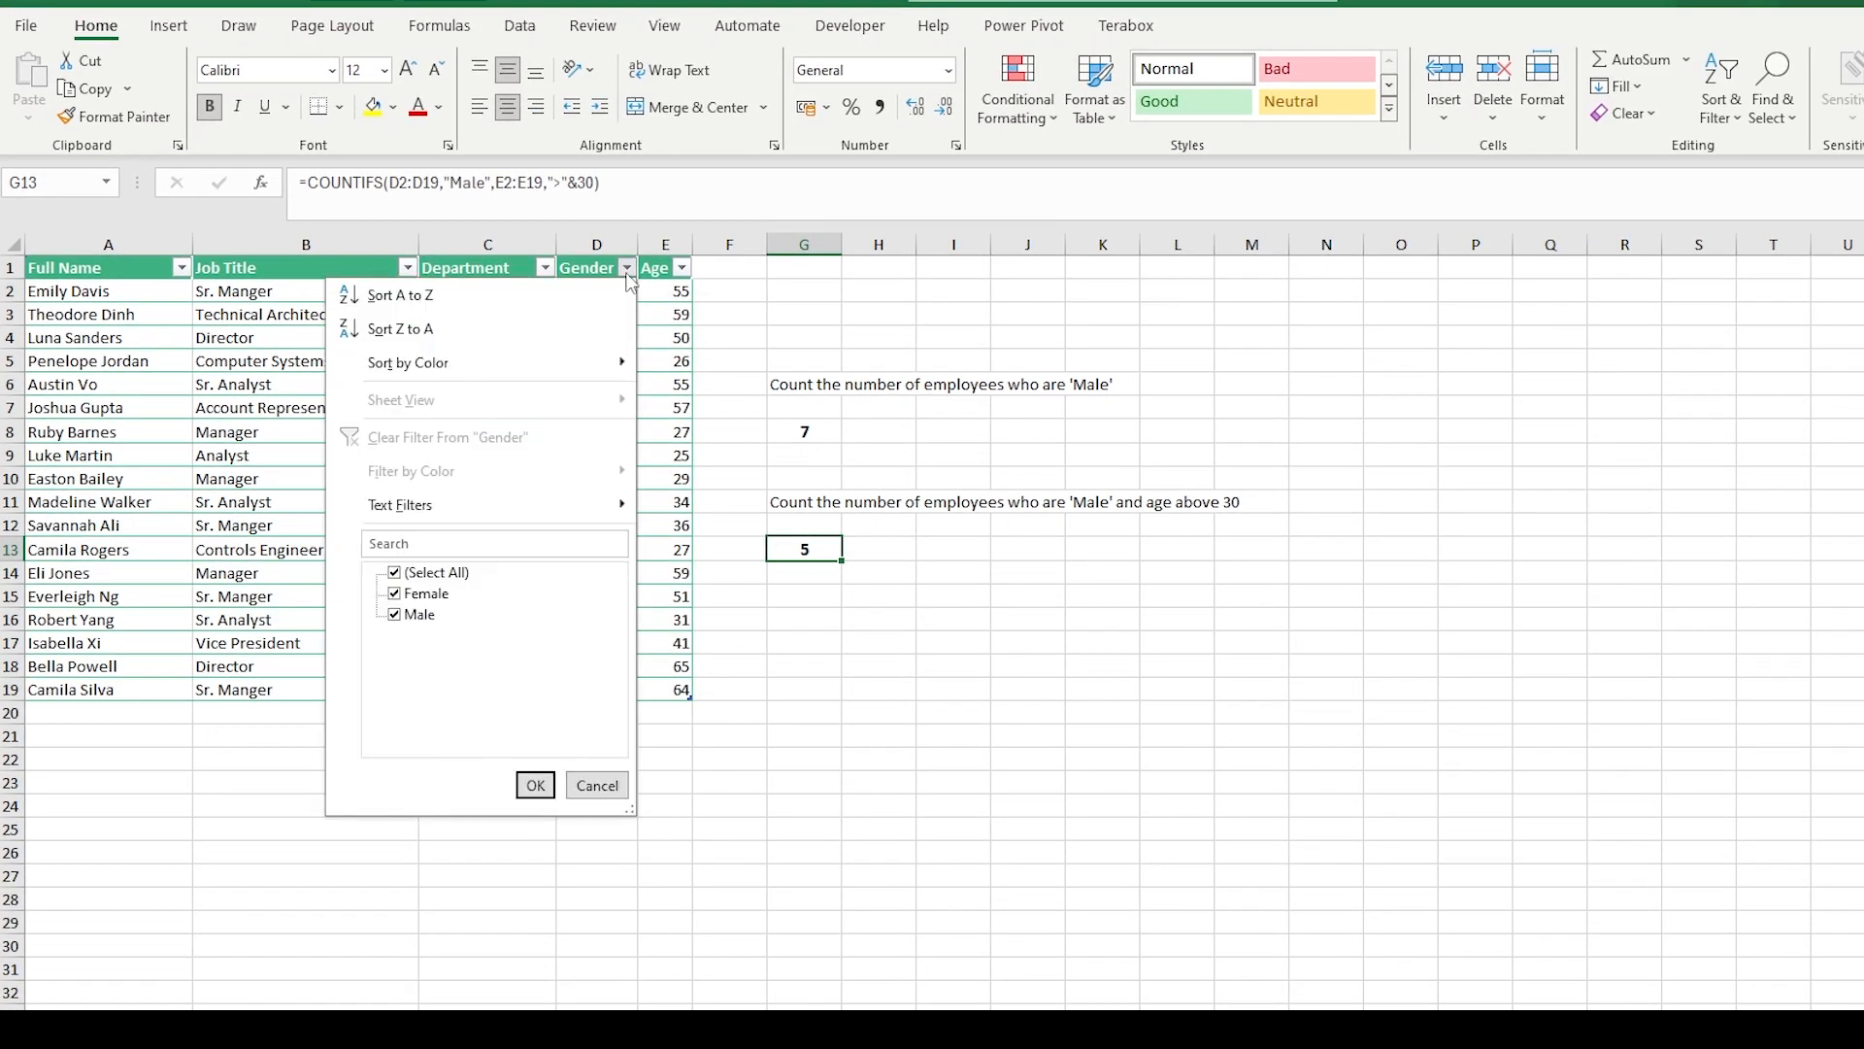
click(395, 593)
click(534, 785)
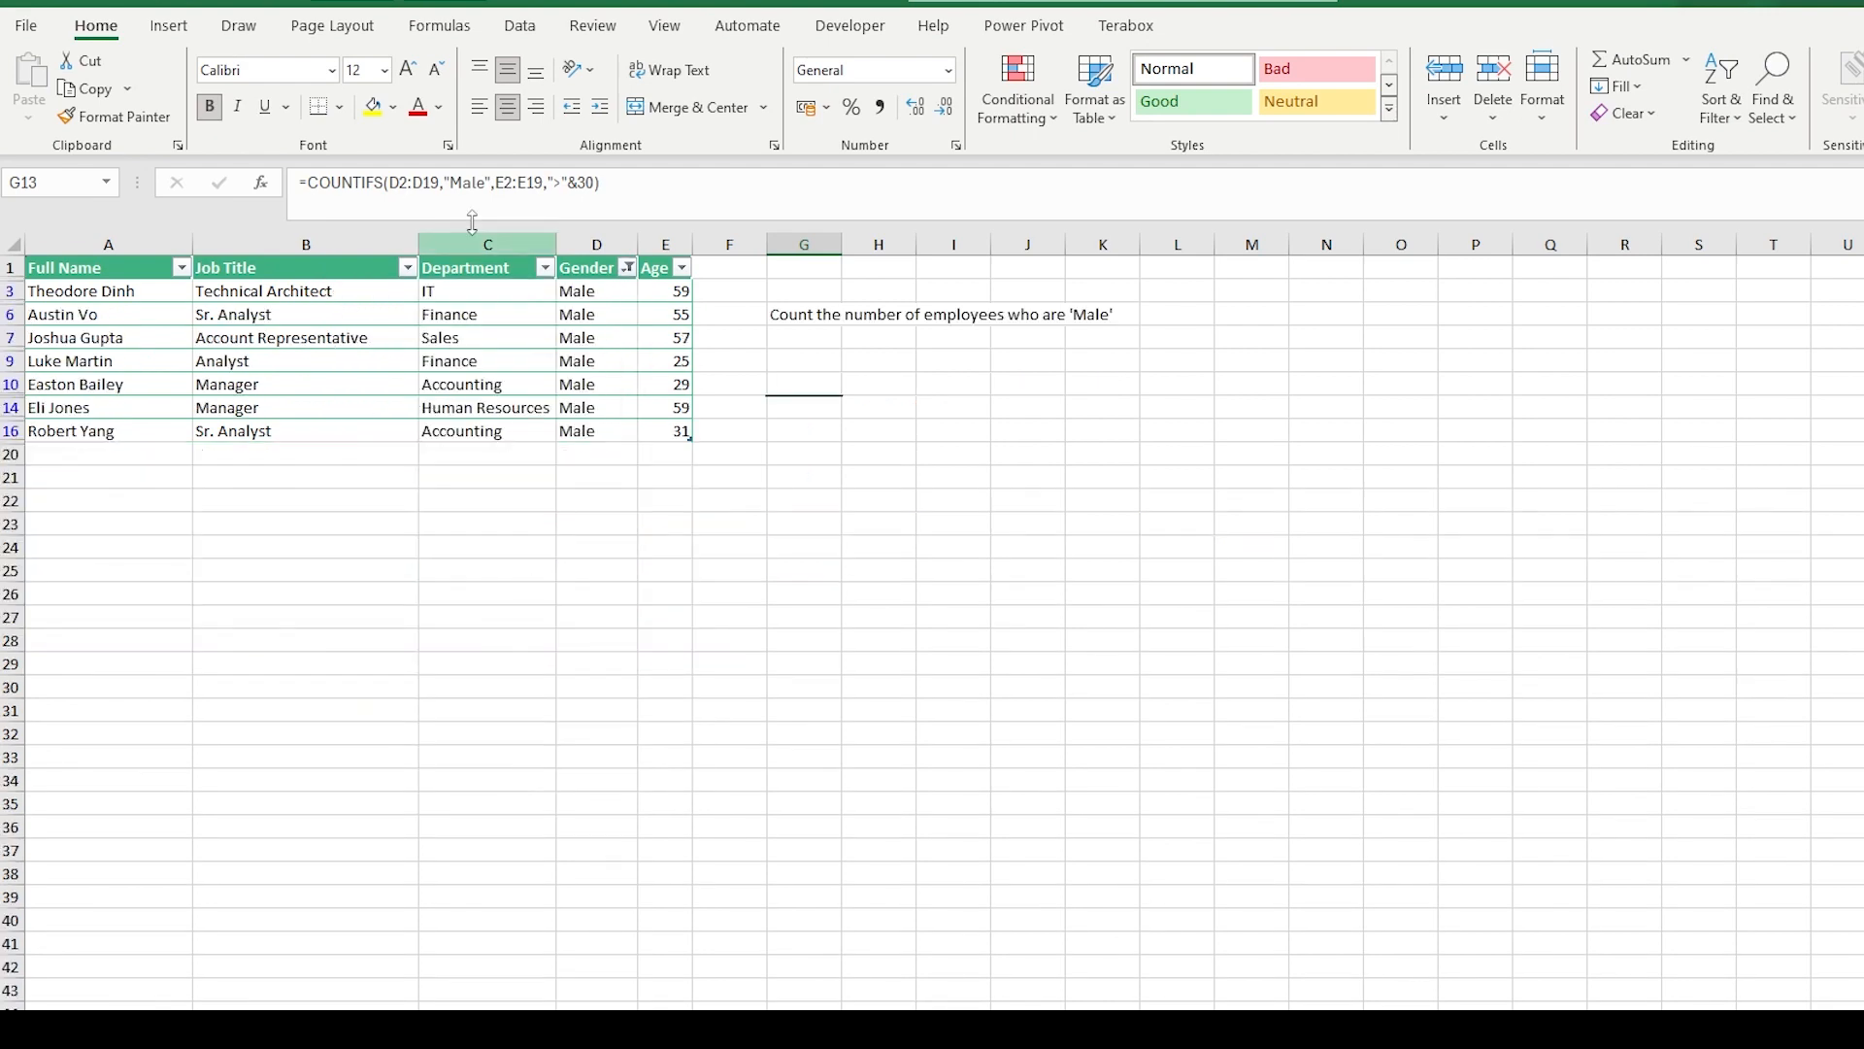
- Filter the Age column to values greater than 30 and select the remaining gender cells to check the count
click(682, 268)
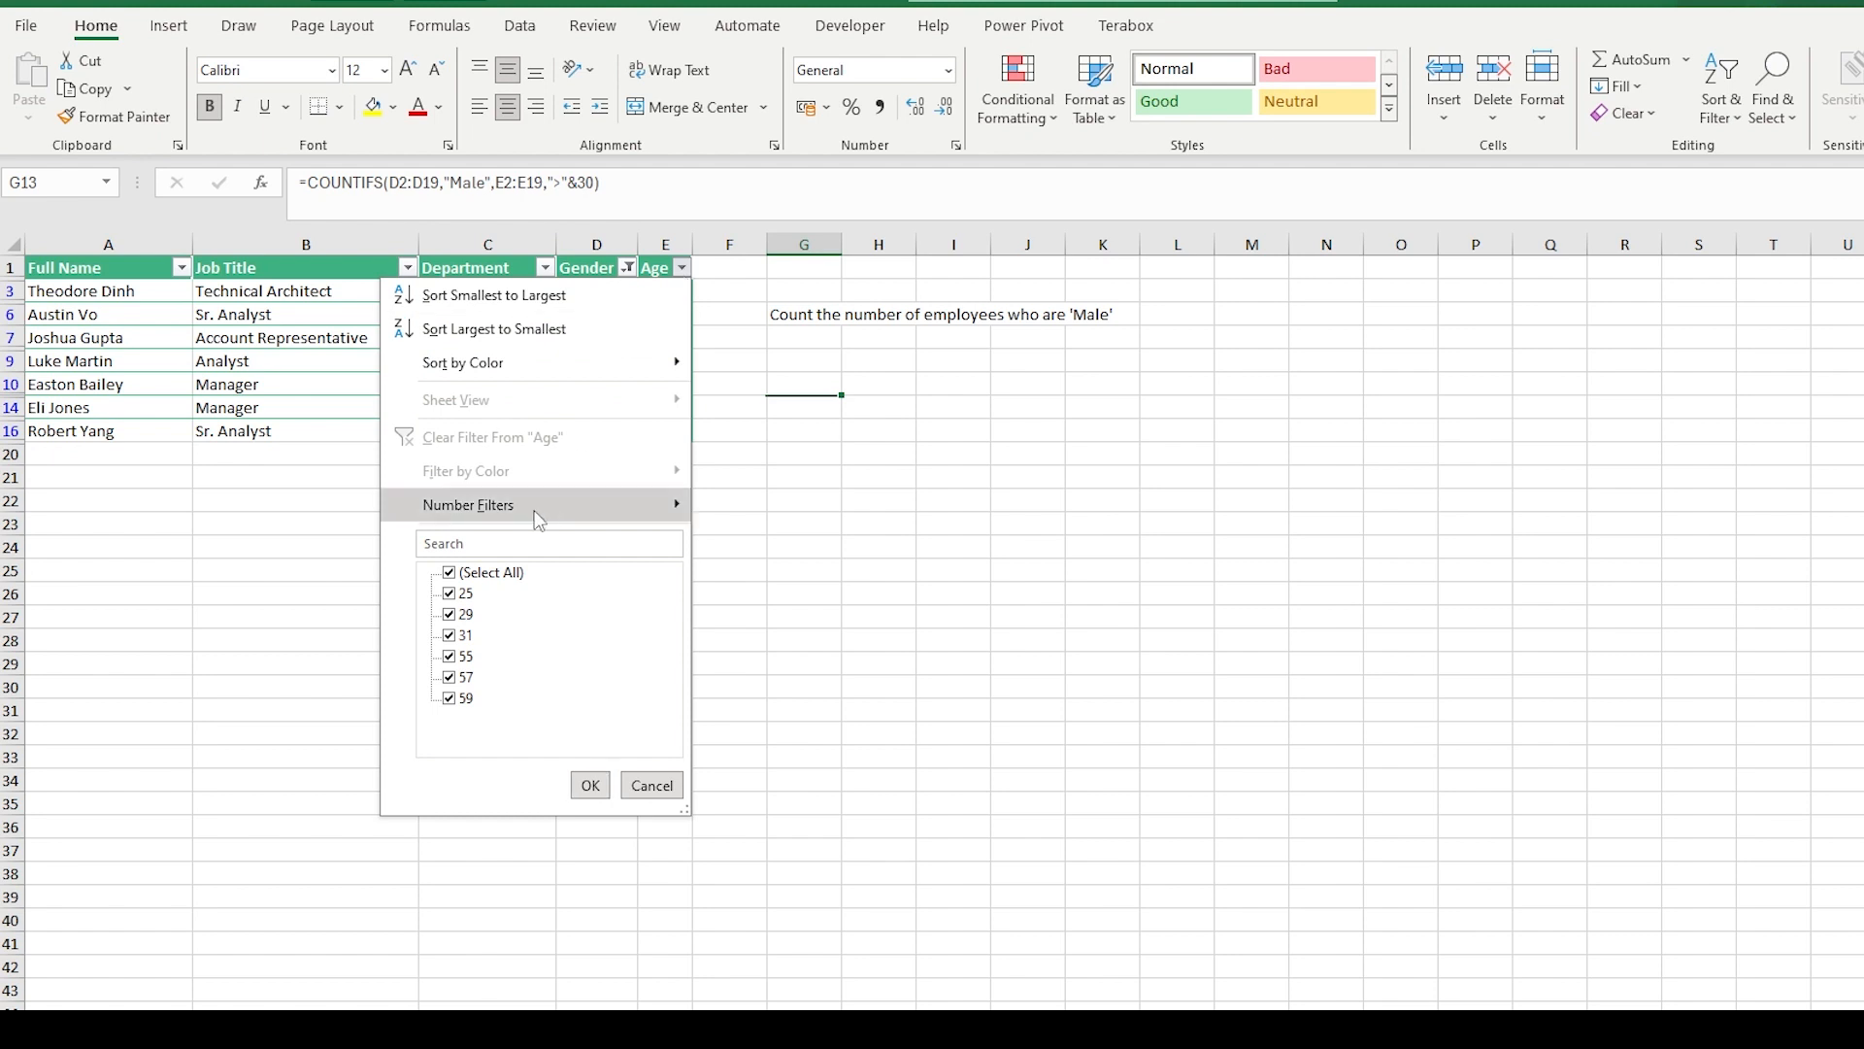
mouse_move(539, 519)
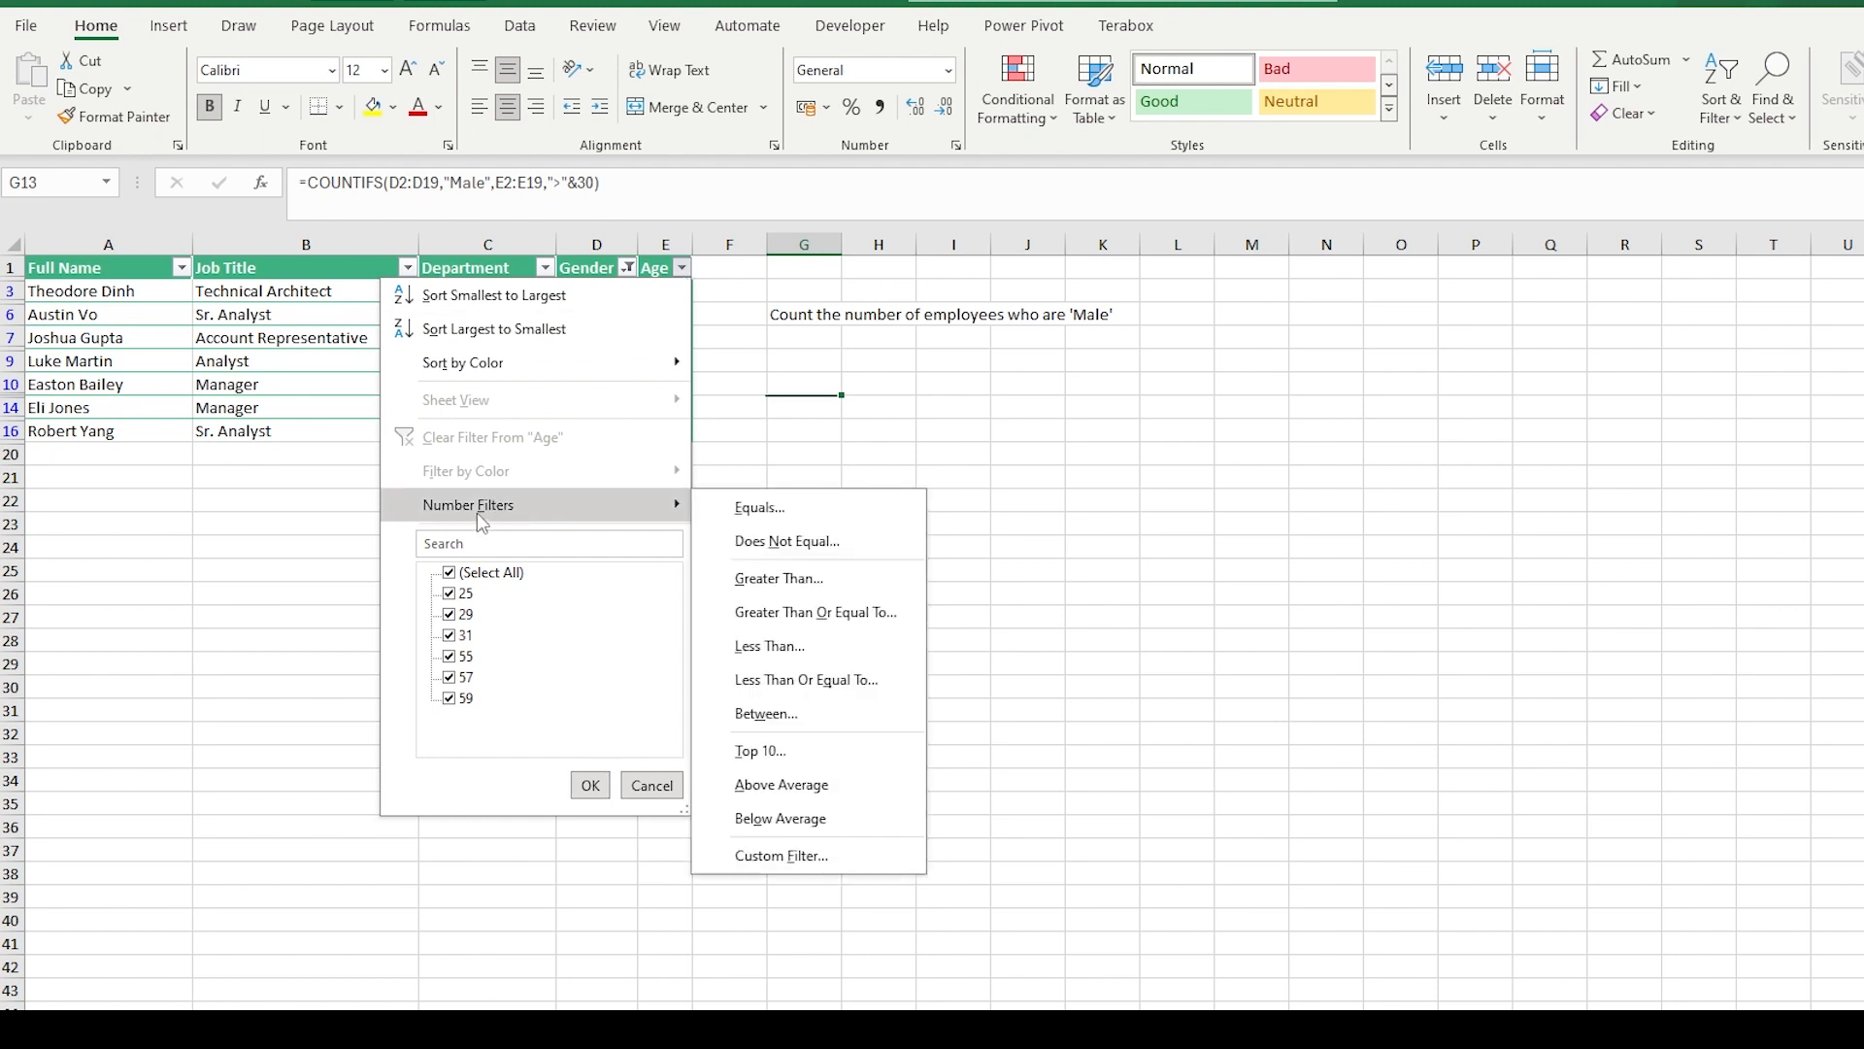
click(802, 581)
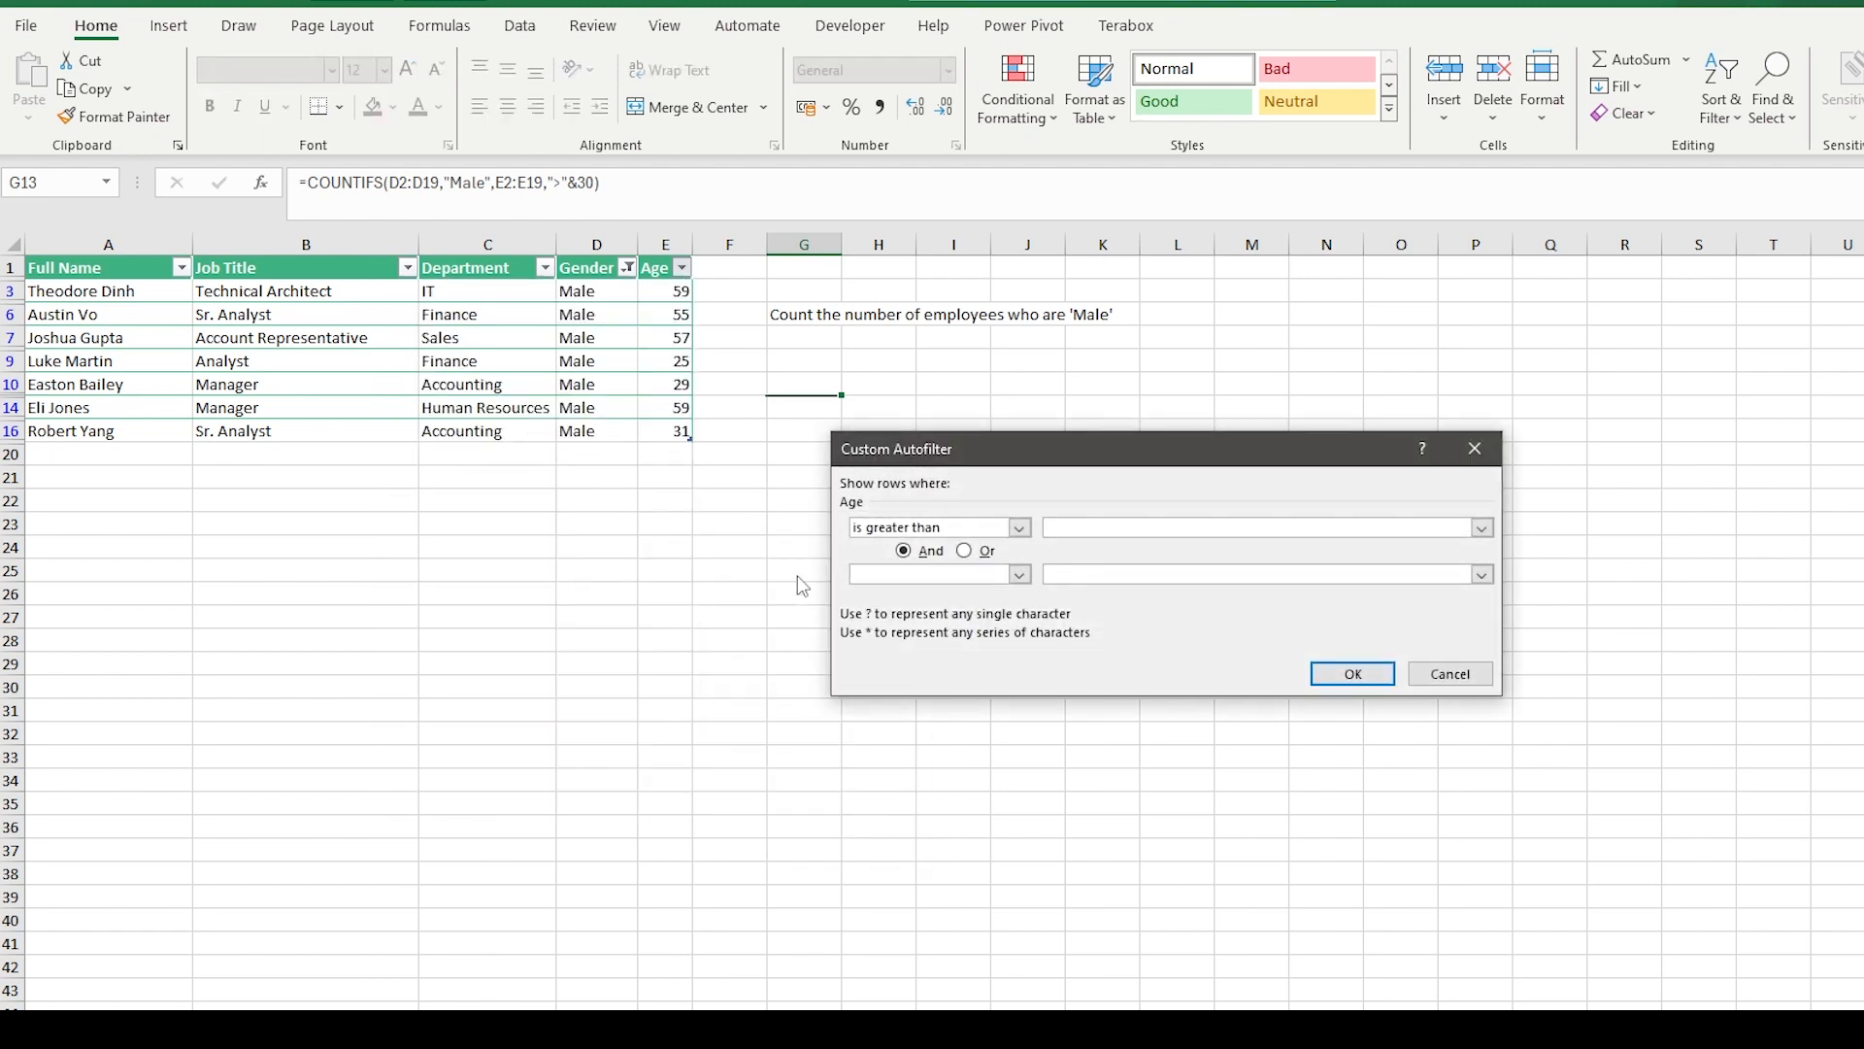
text(30)
click(1352, 673)
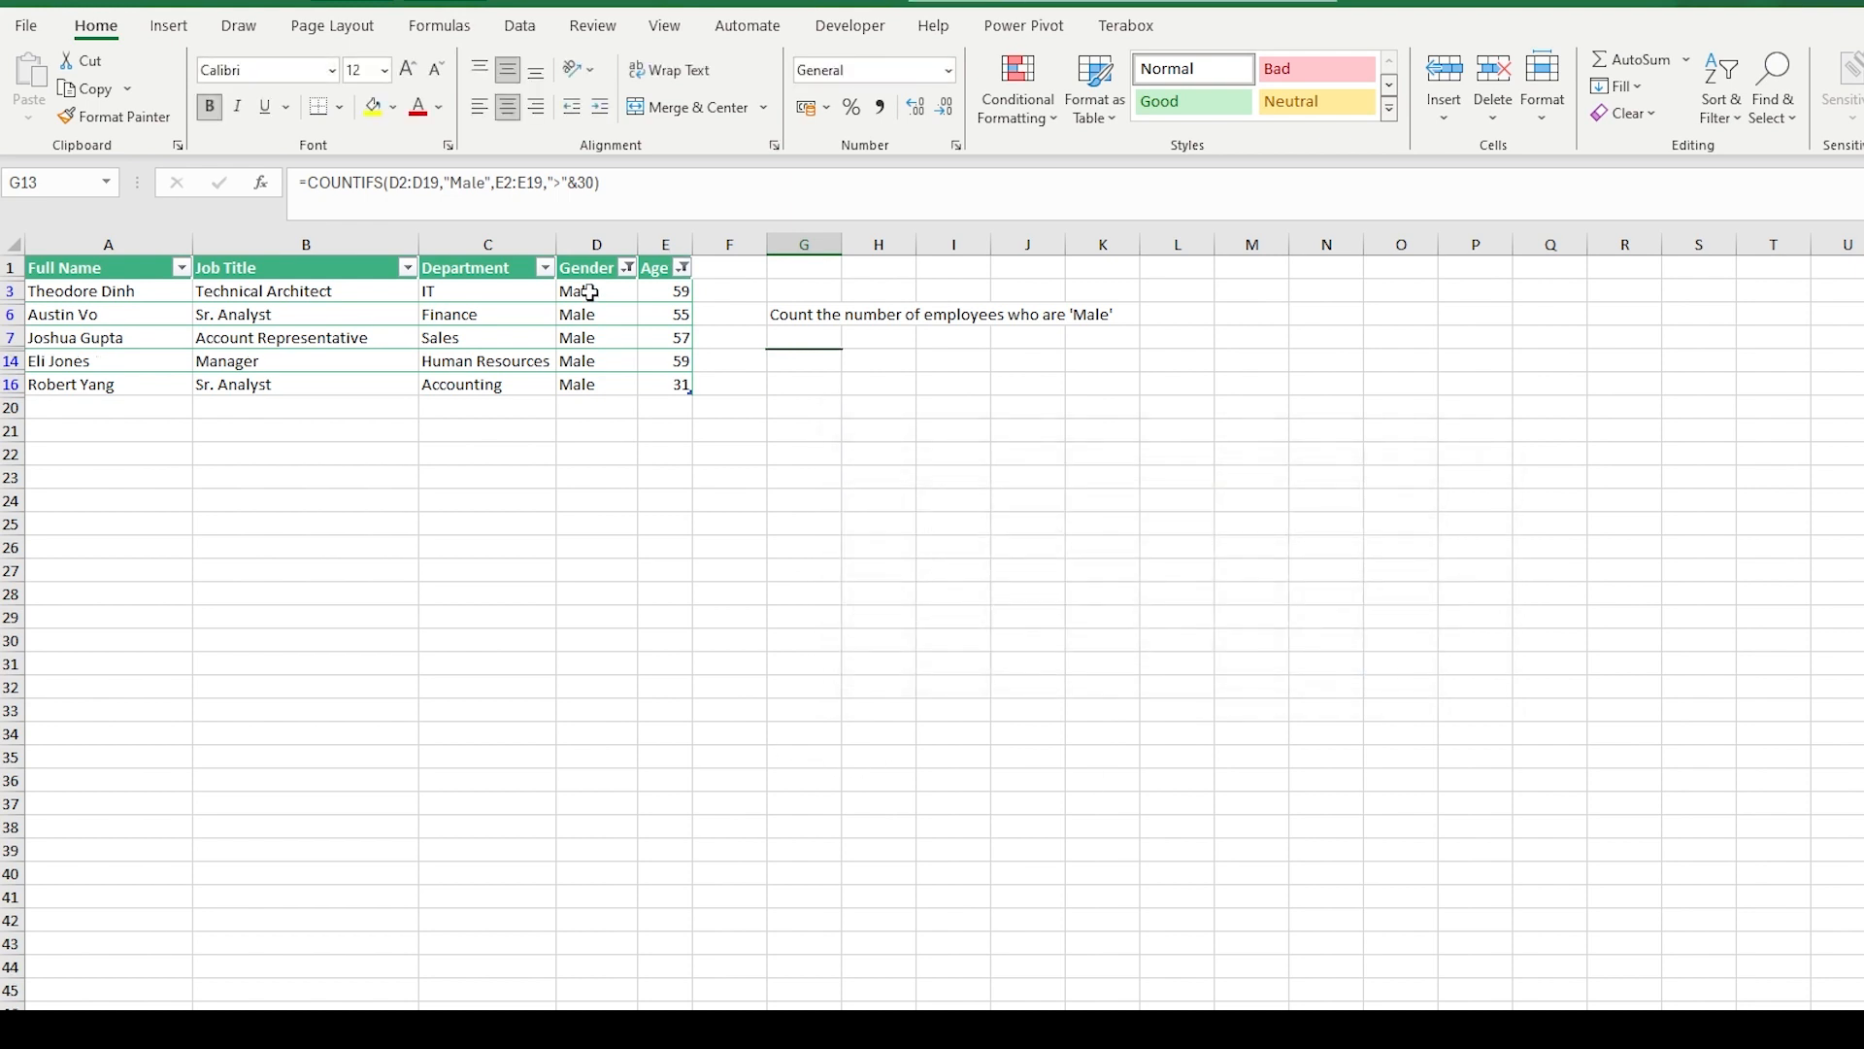
drag(590, 292, 594, 394)
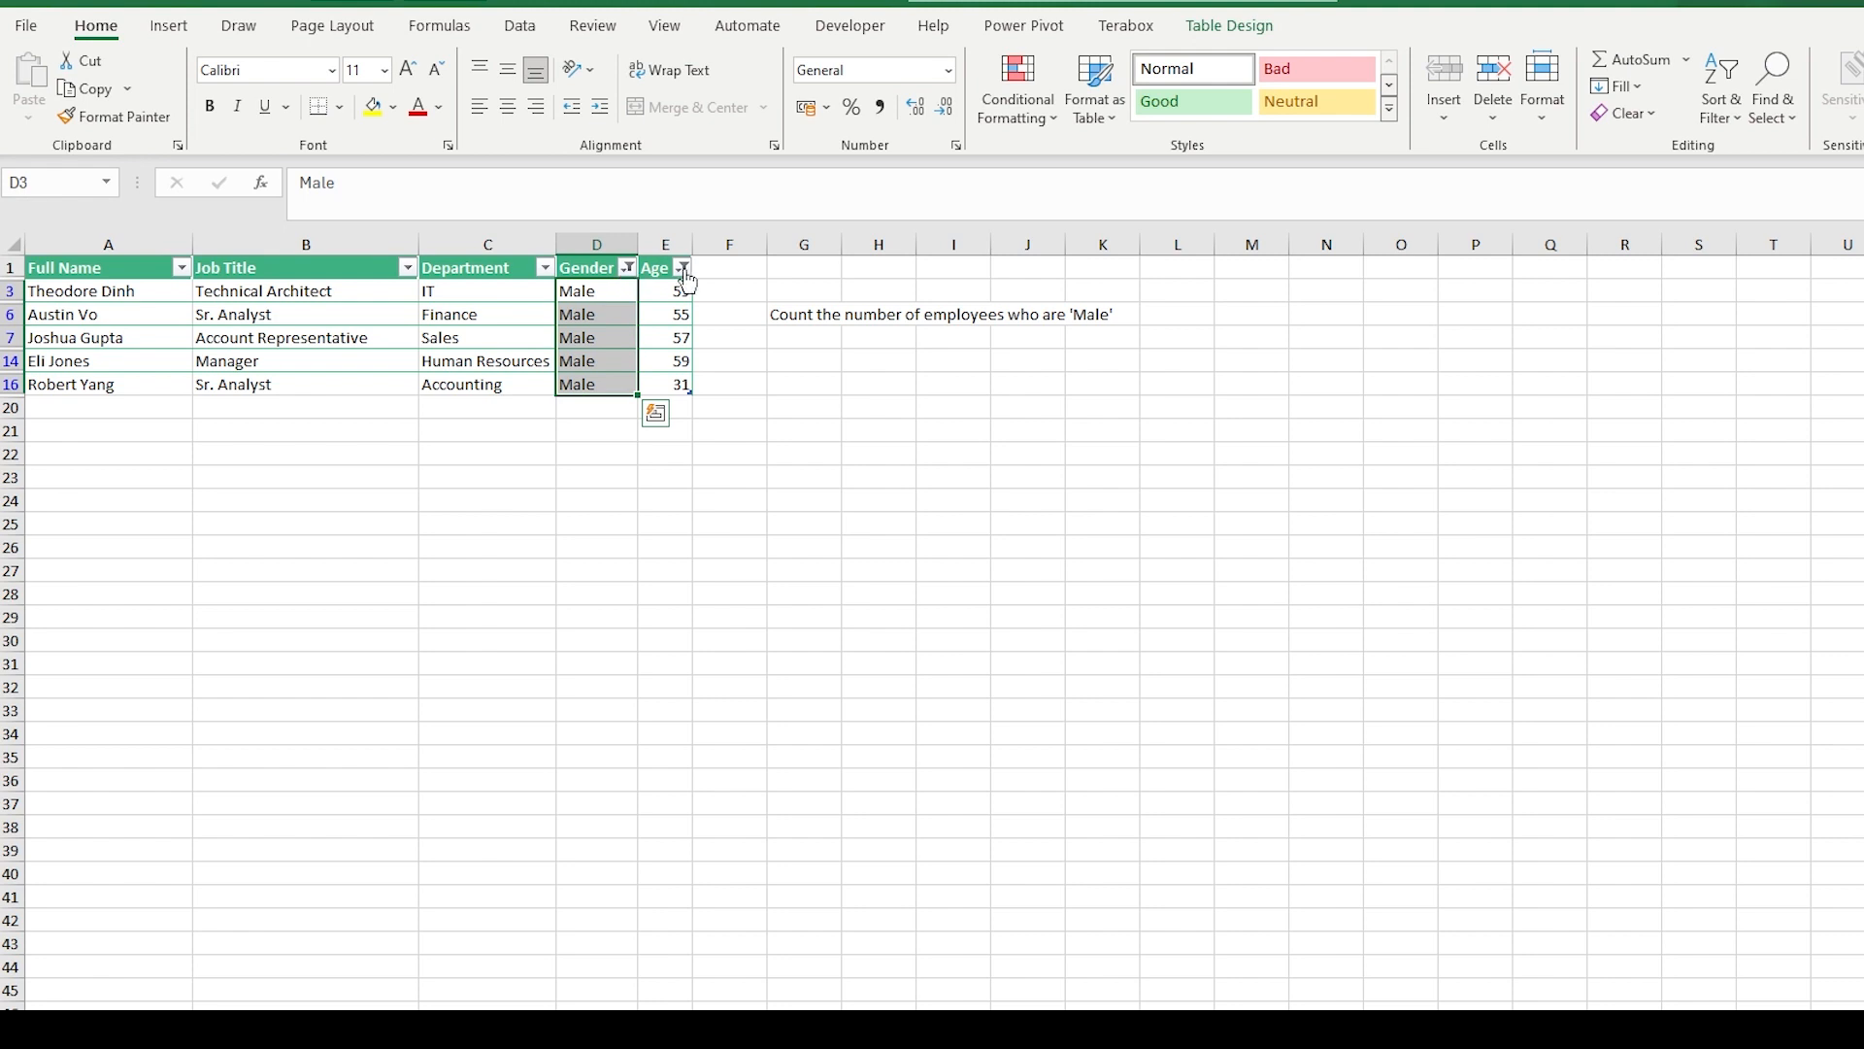
- Clear all filters from the employee table and select the empty cell G18
click(1721, 97)
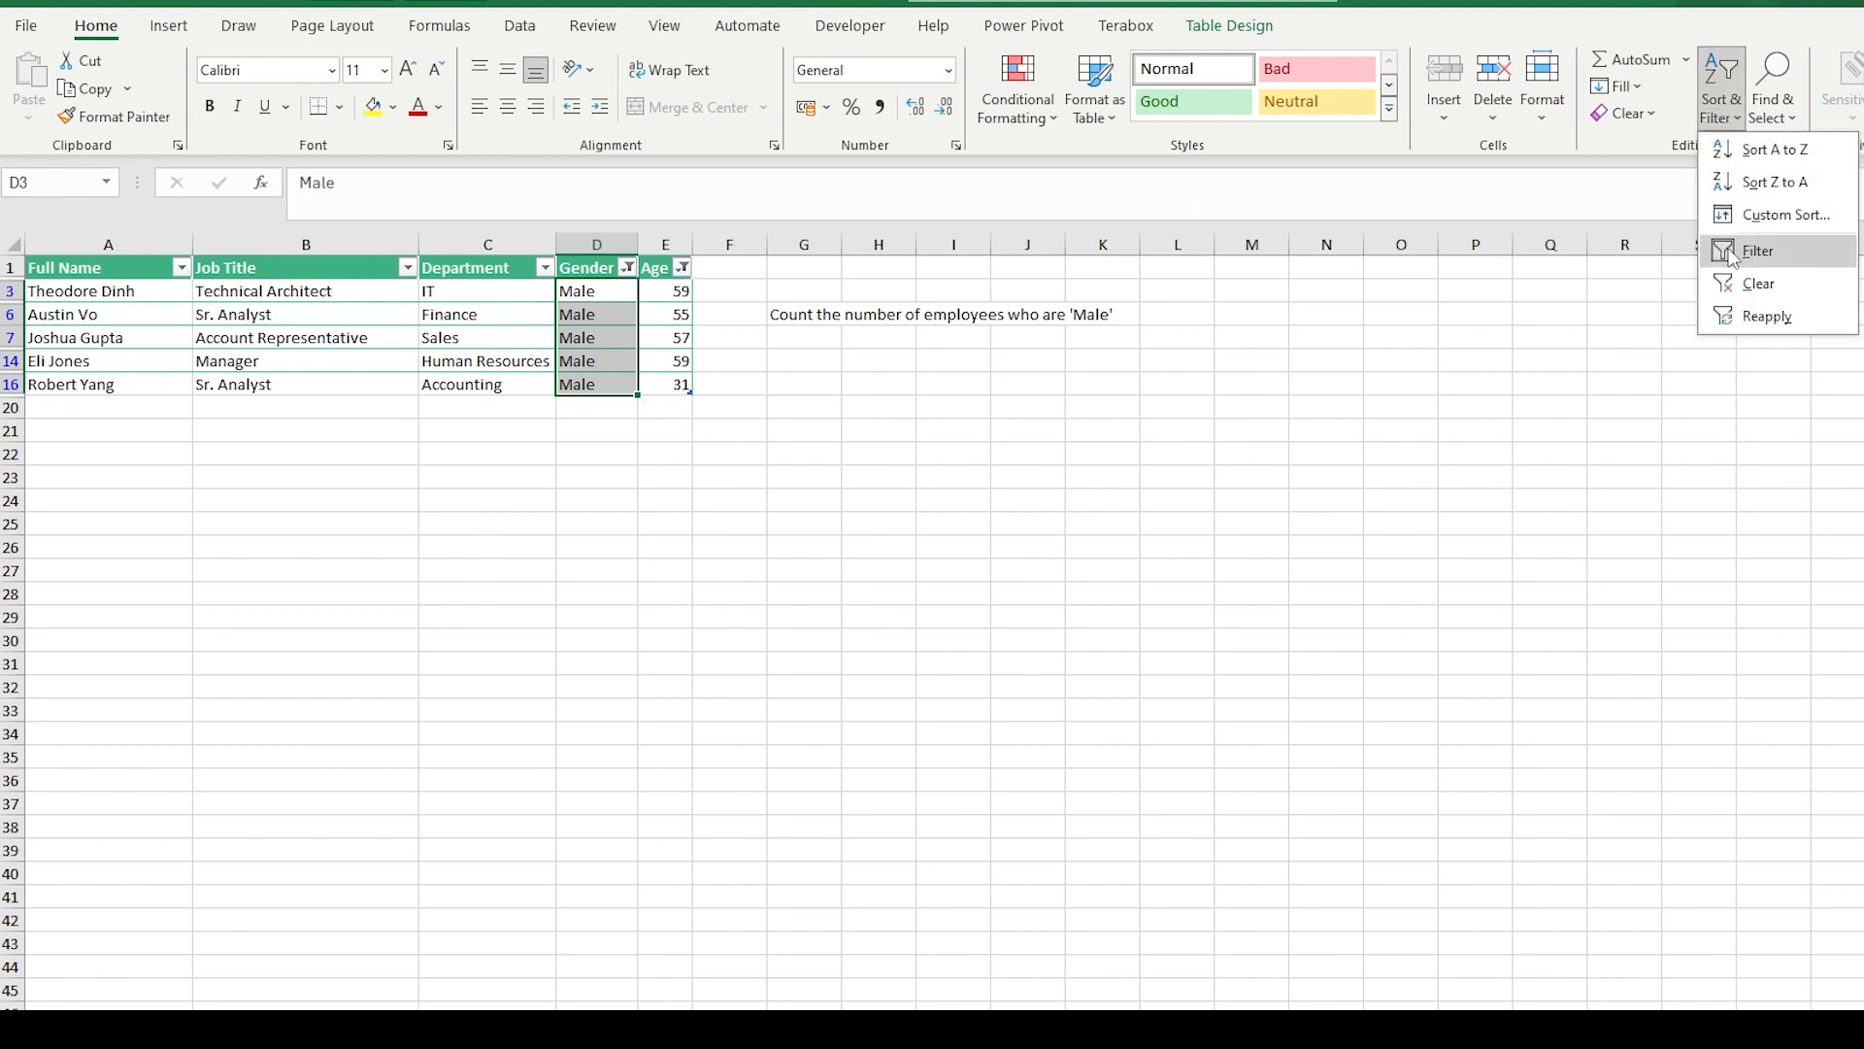
click(1753, 290)
click(826, 665)
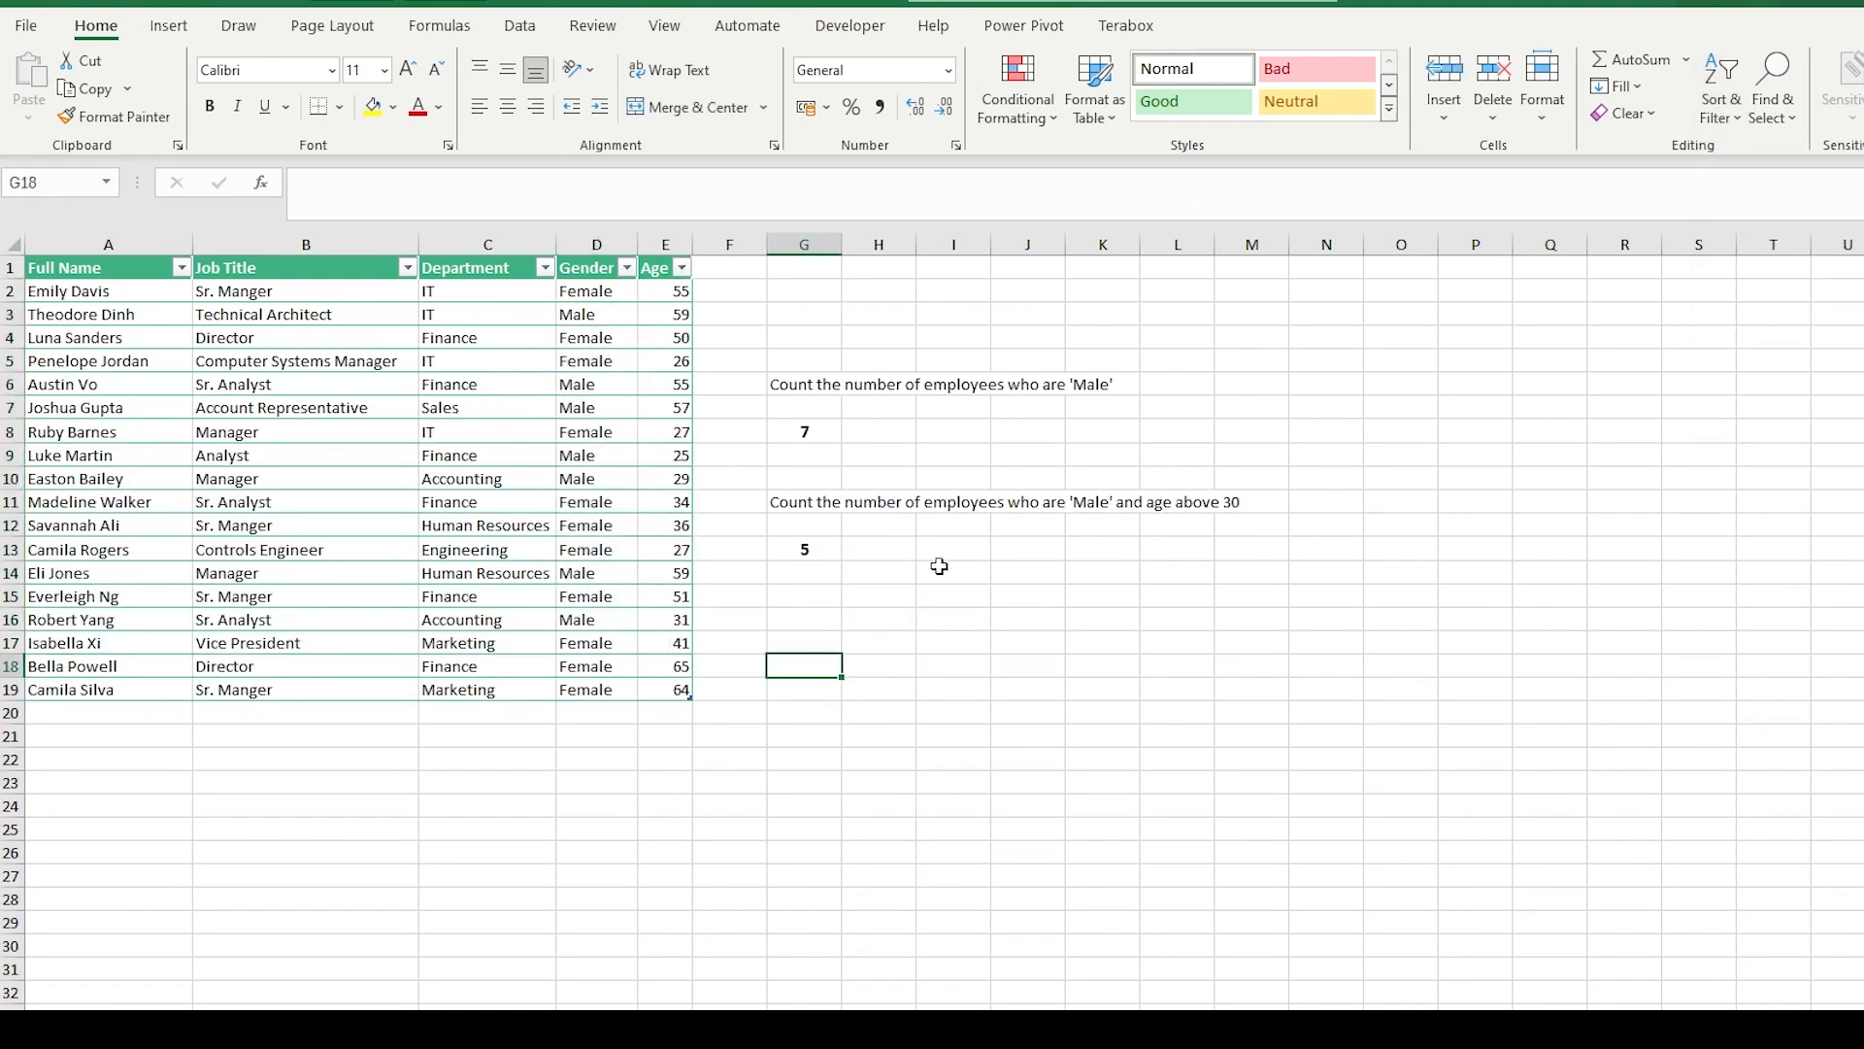
drag(806, 387, 816, 429)
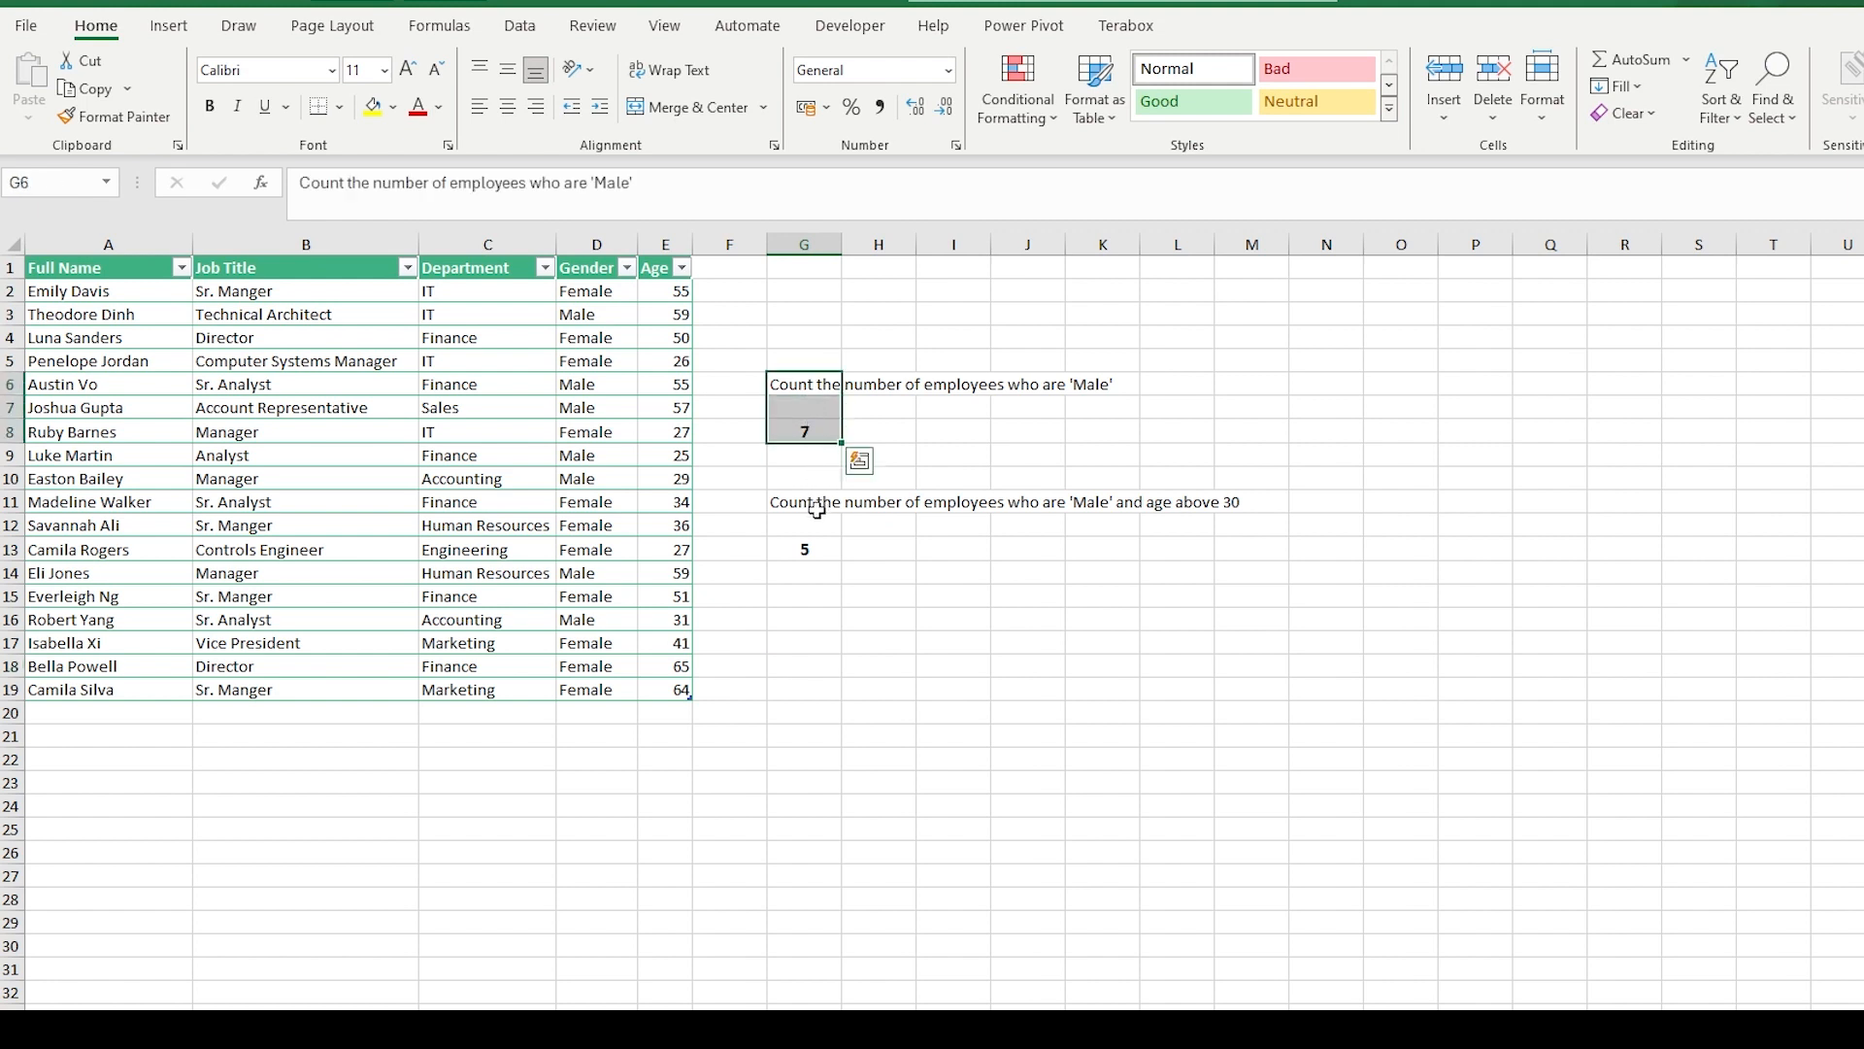
click(812, 505)
drag(811, 504, 819, 549)
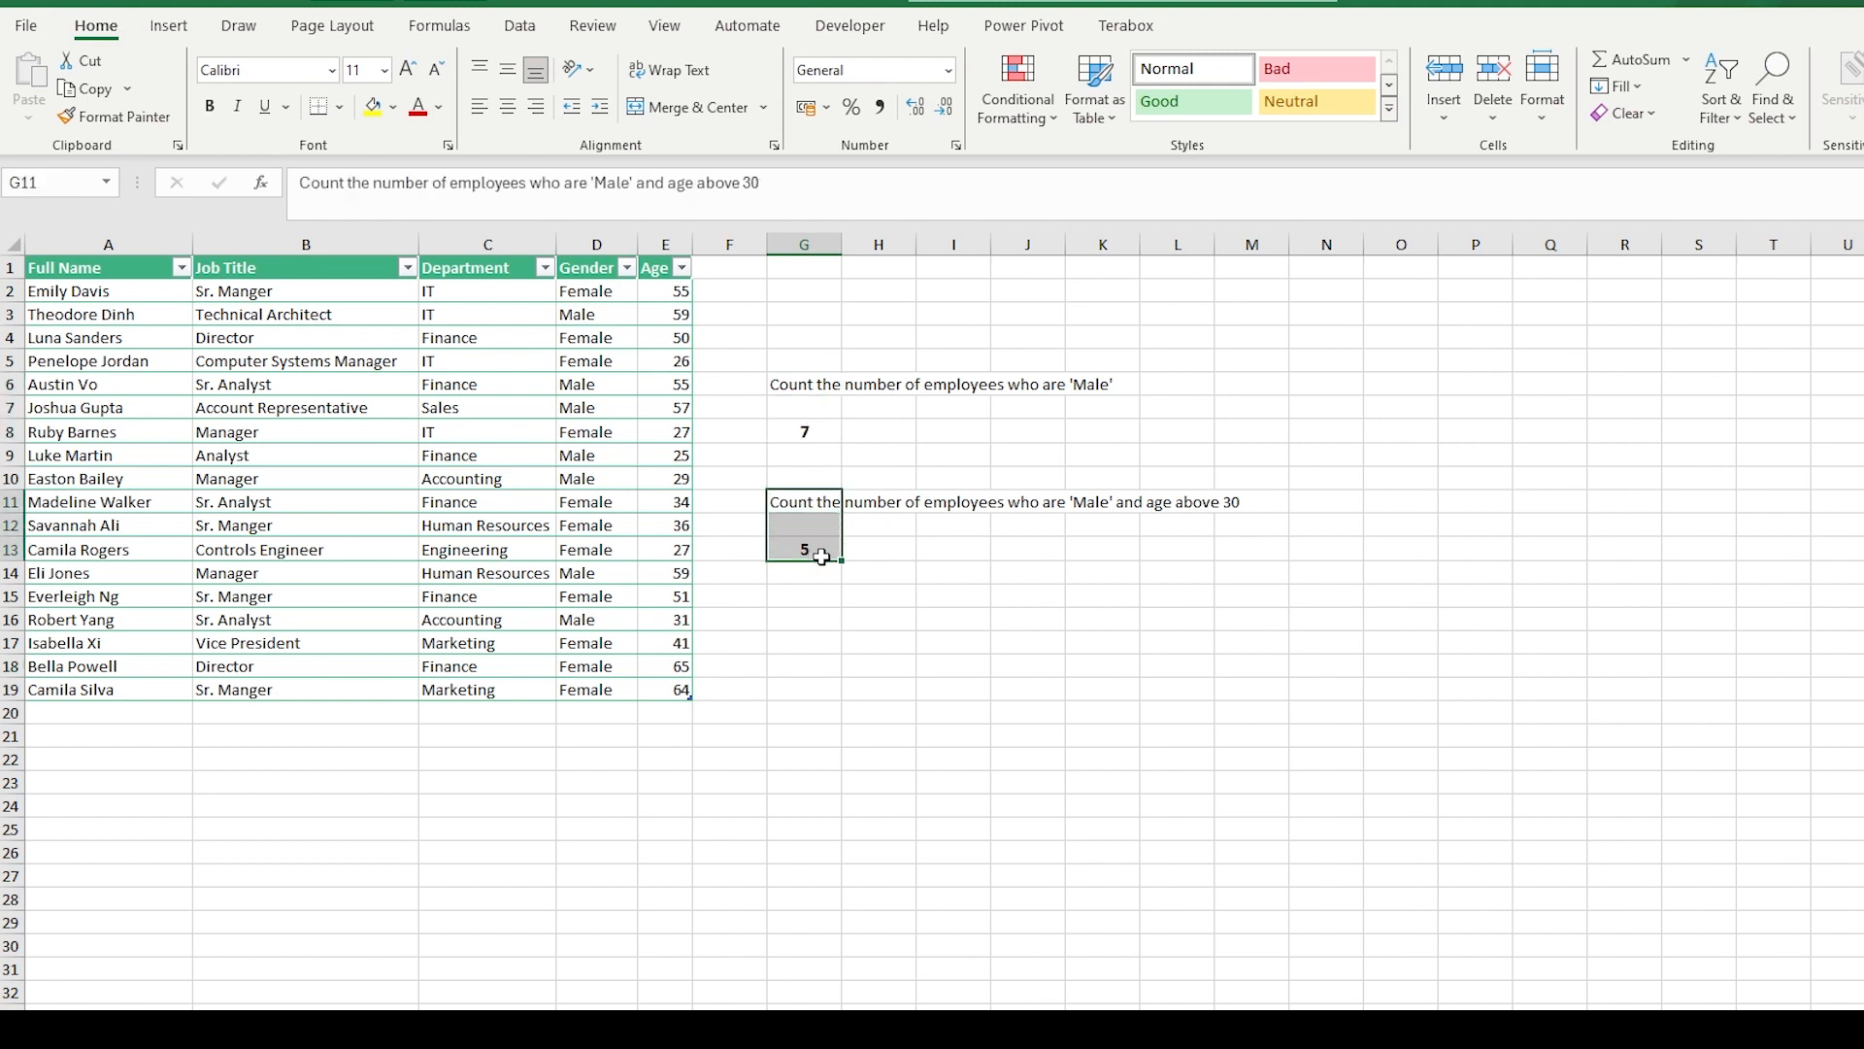
click(907, 707)
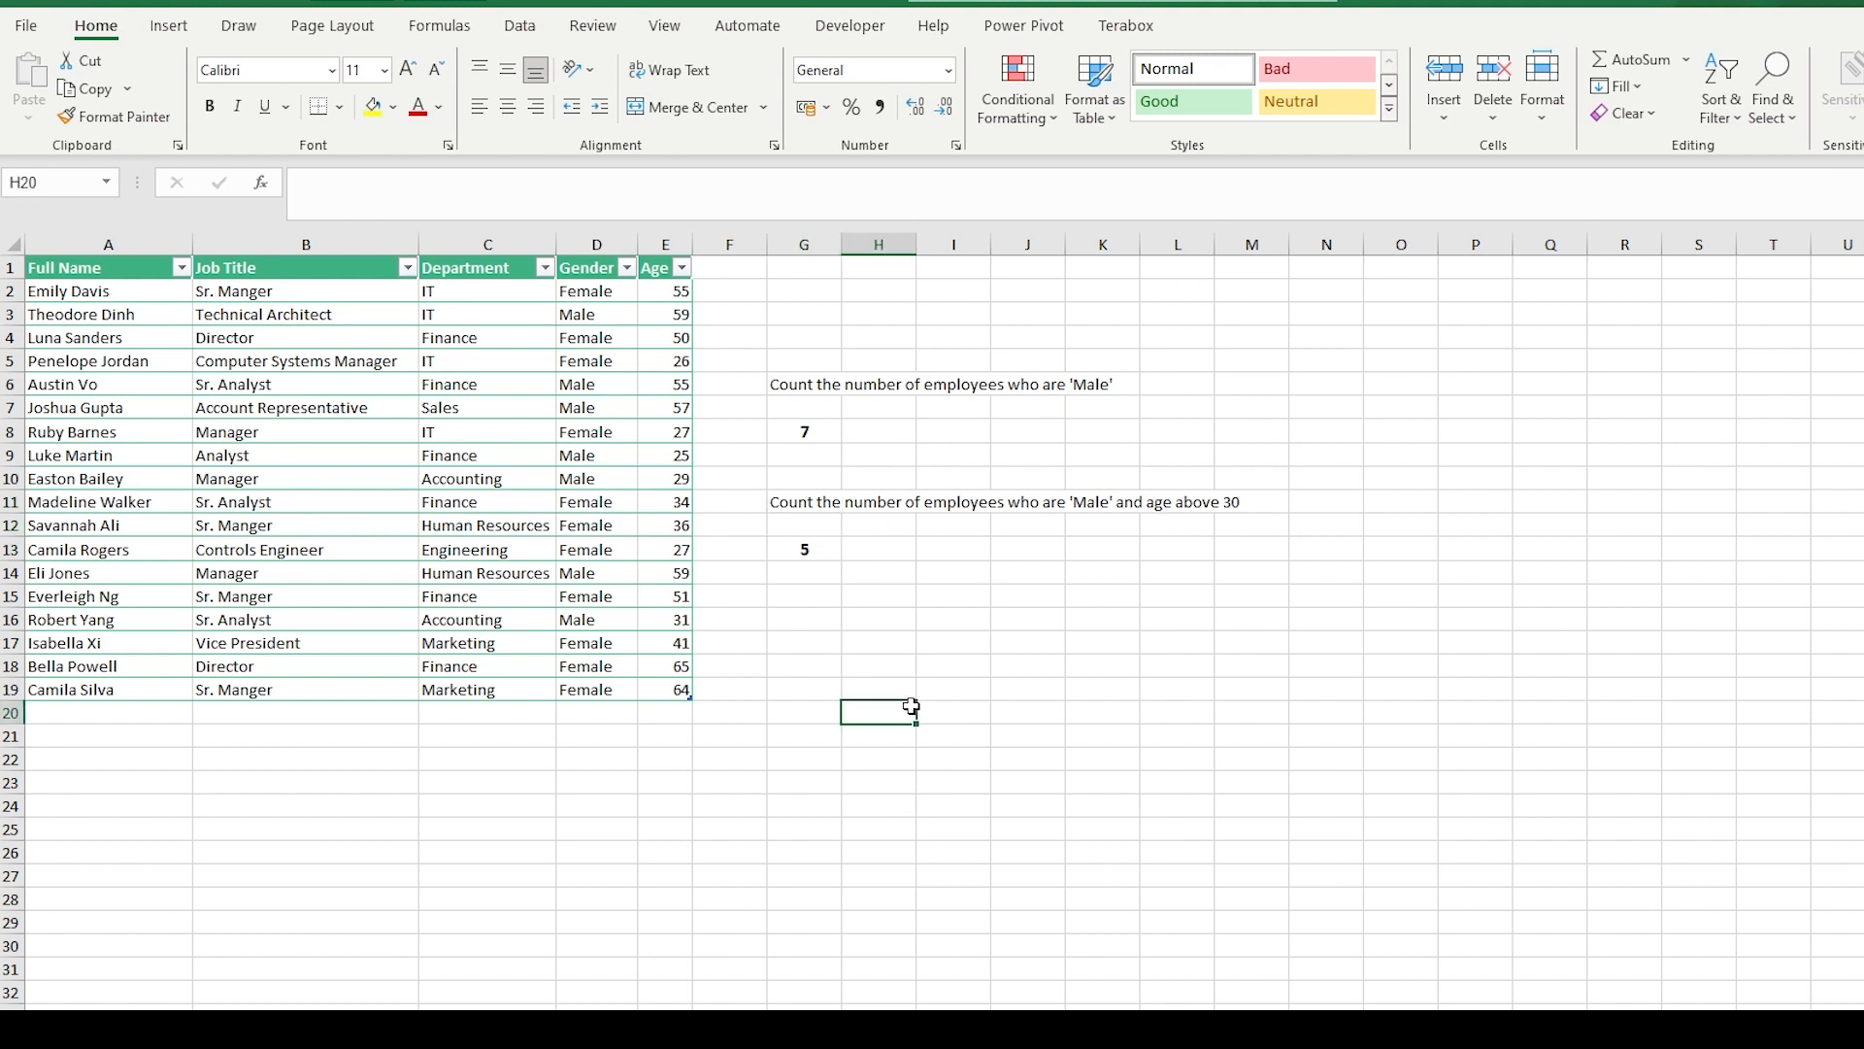
- Review the COUNTIF formula in G8 and the range and criteria arguments of the COUNTIFS formula in G13, leaving both formulas as they are
click(803, 430)
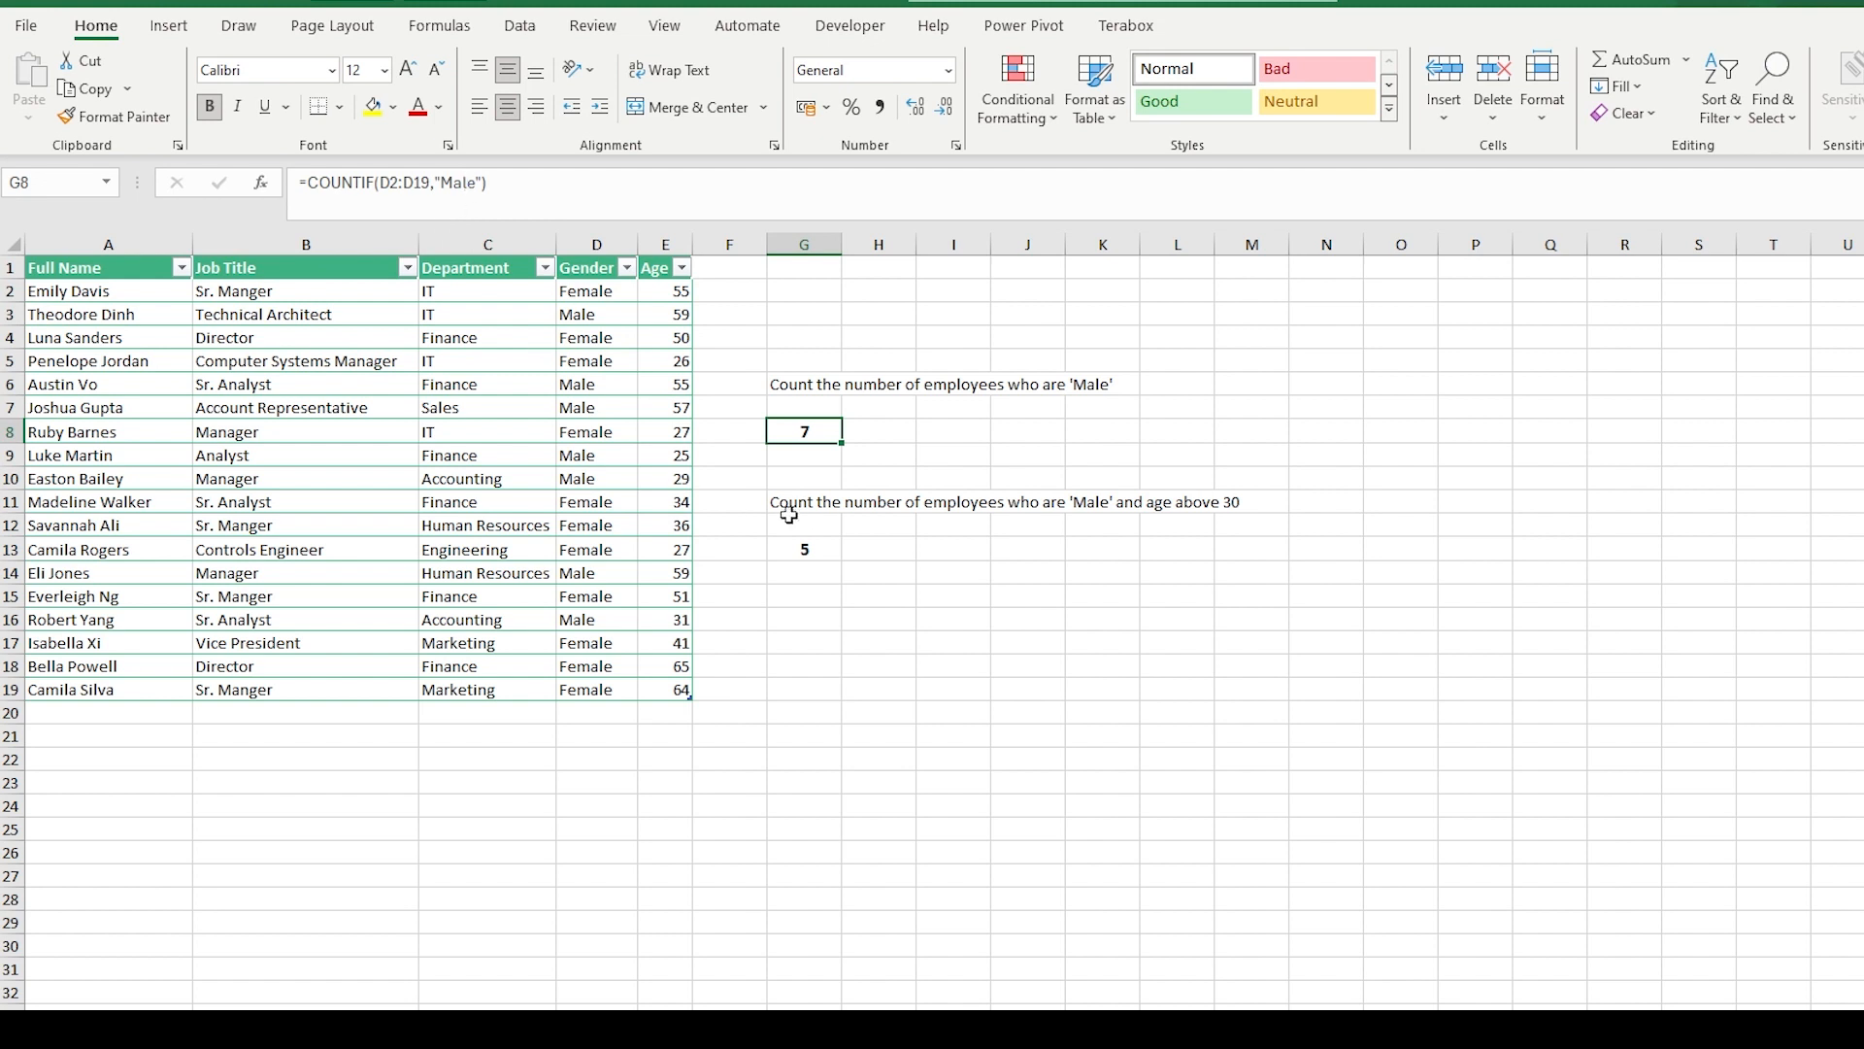
click(822, 549)
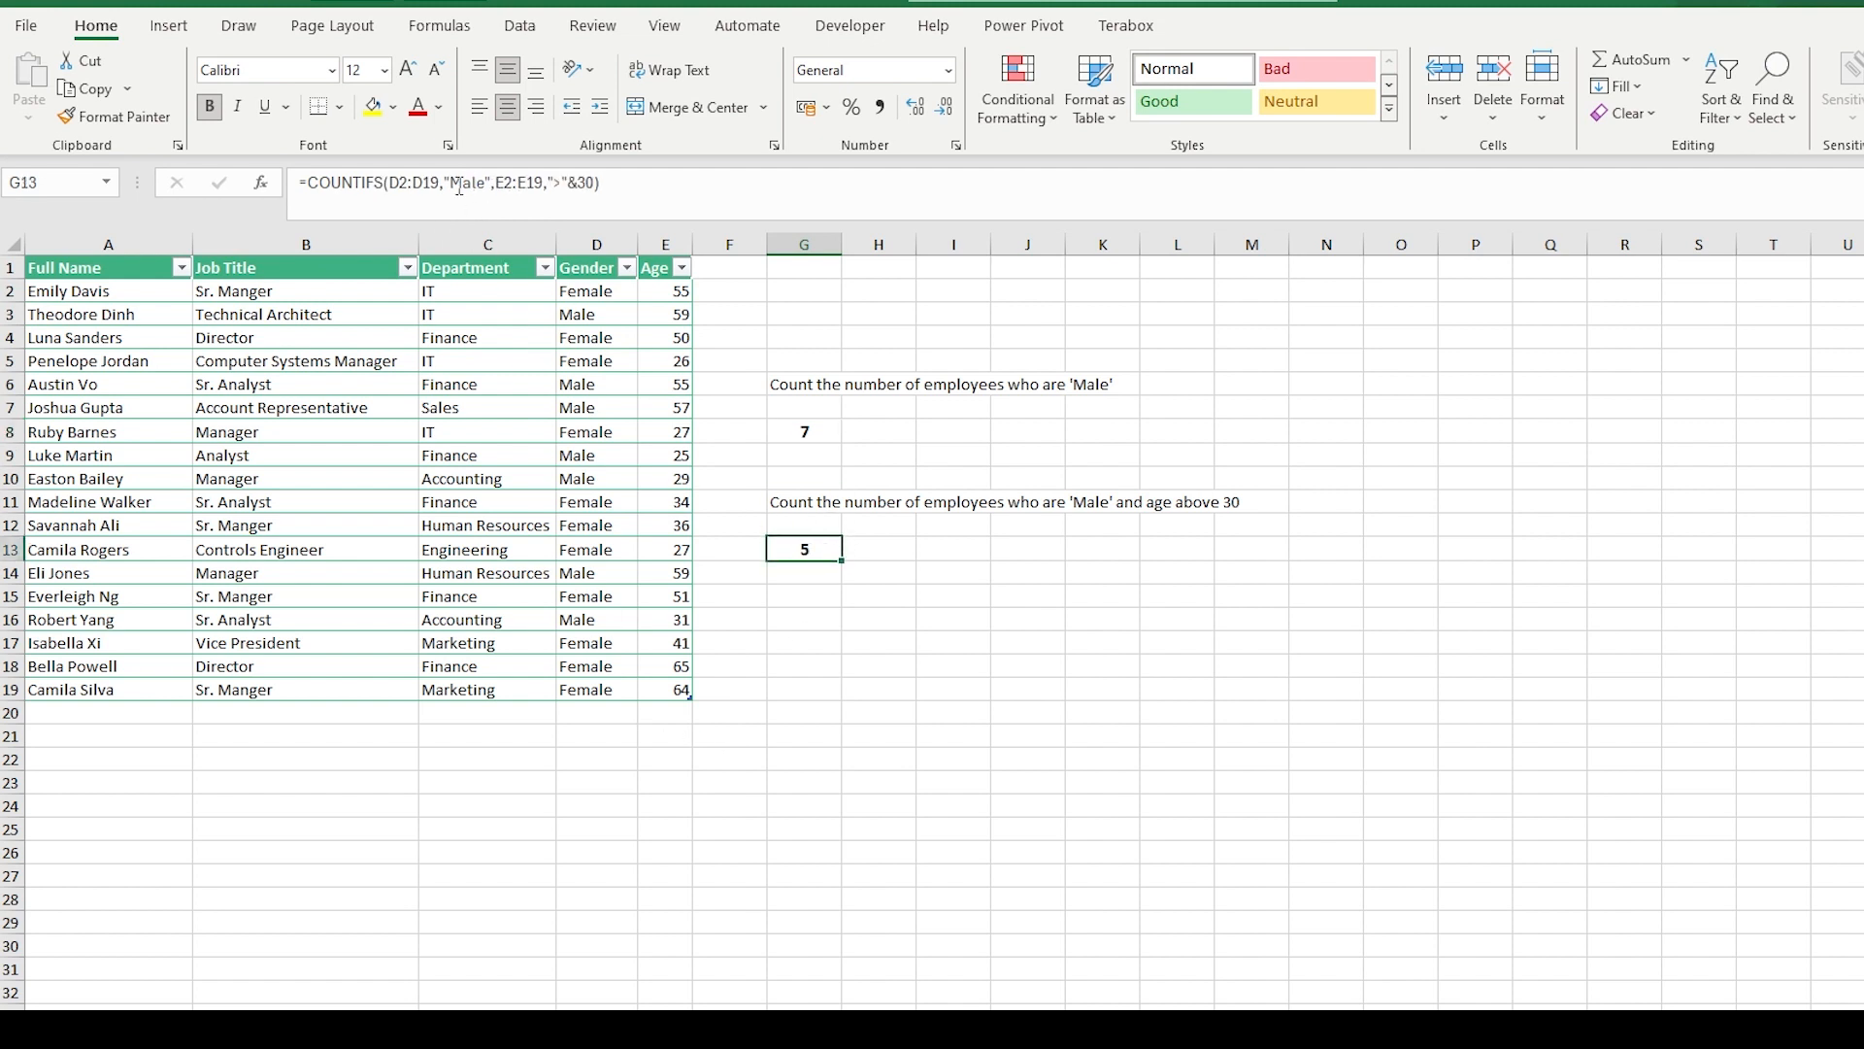
drag(389, 182, 495, 181)
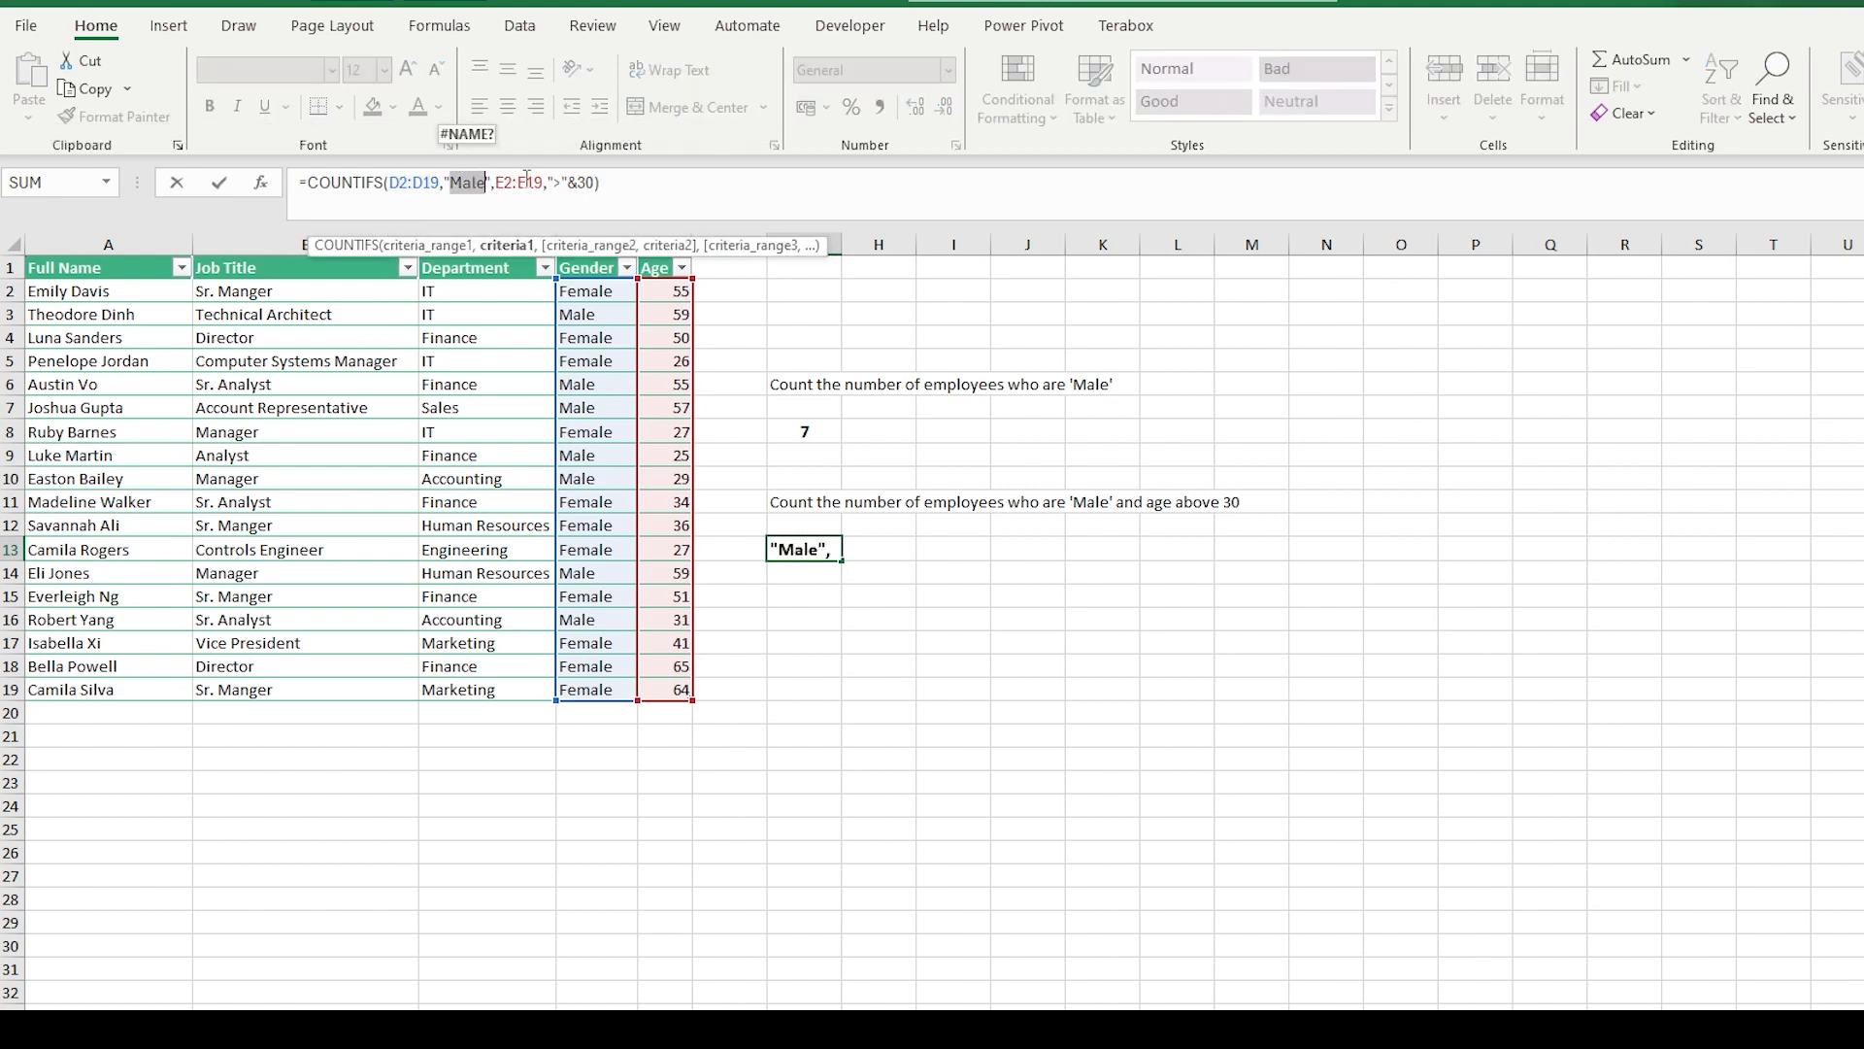
click(577, 182)
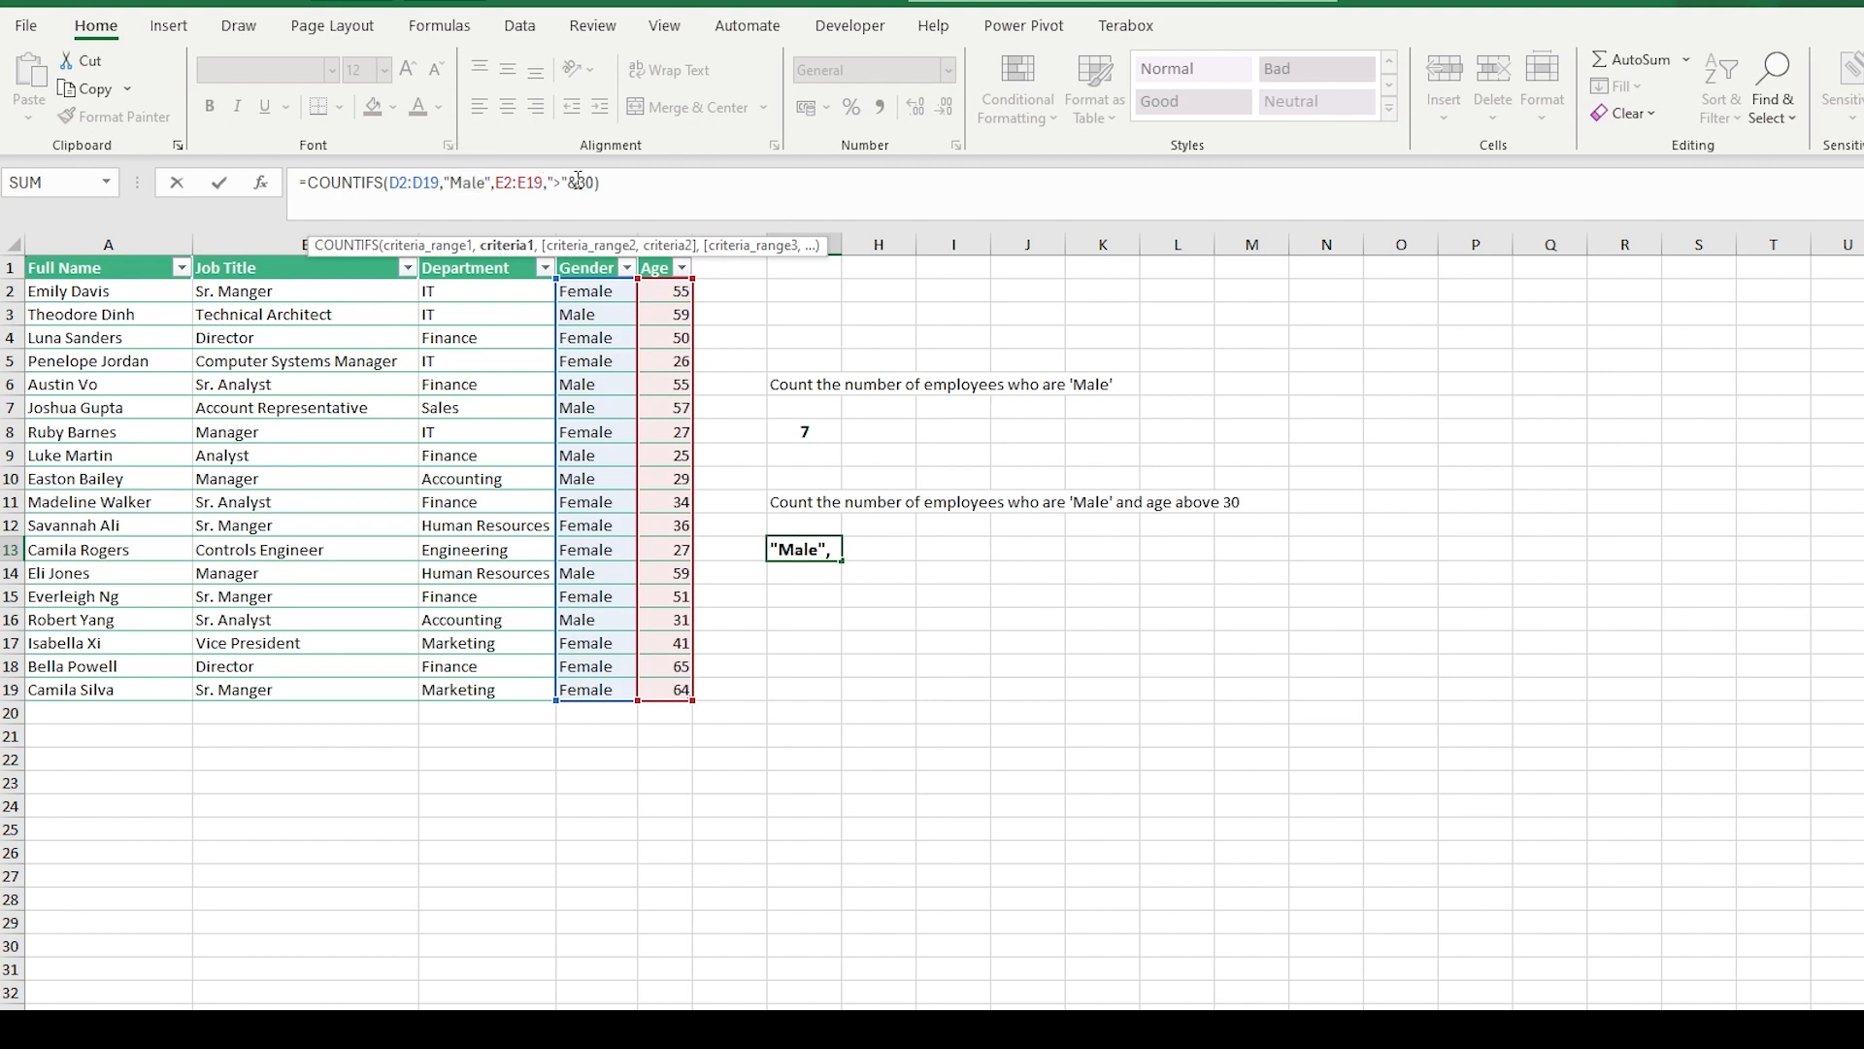
click(626, 187)
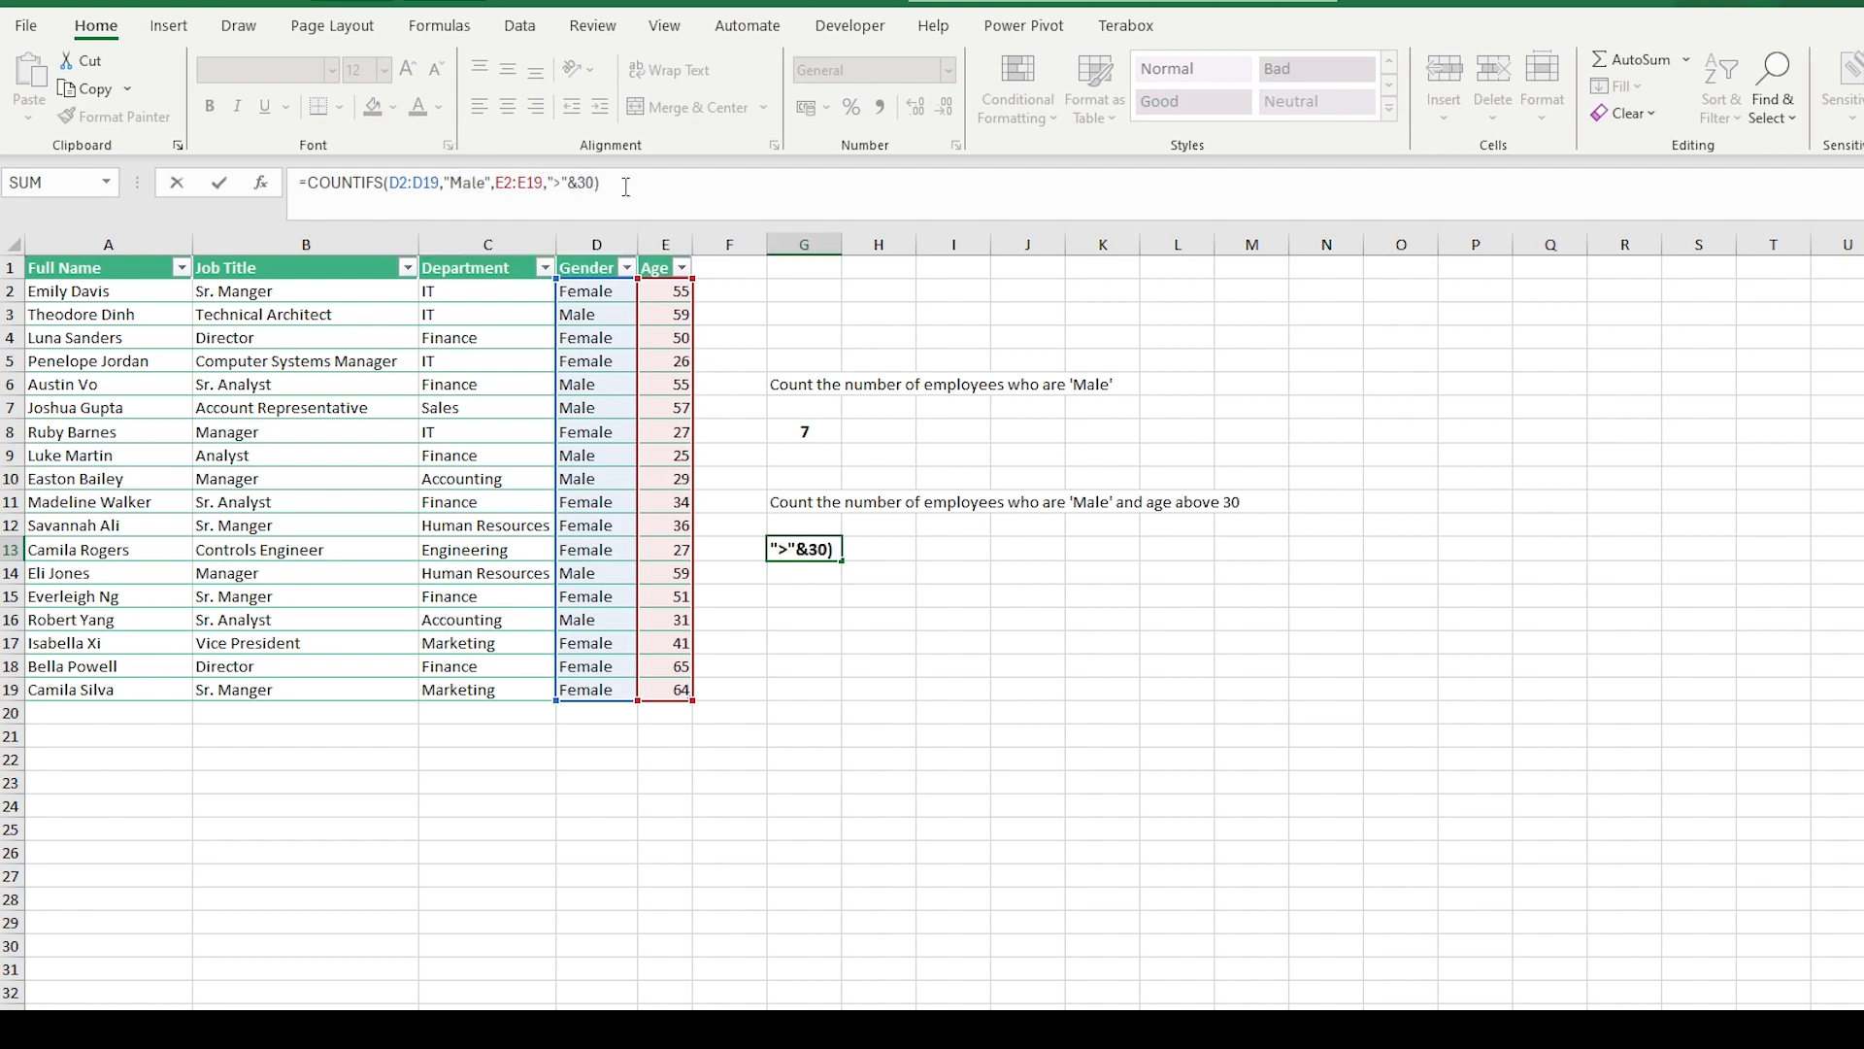
key(Return)
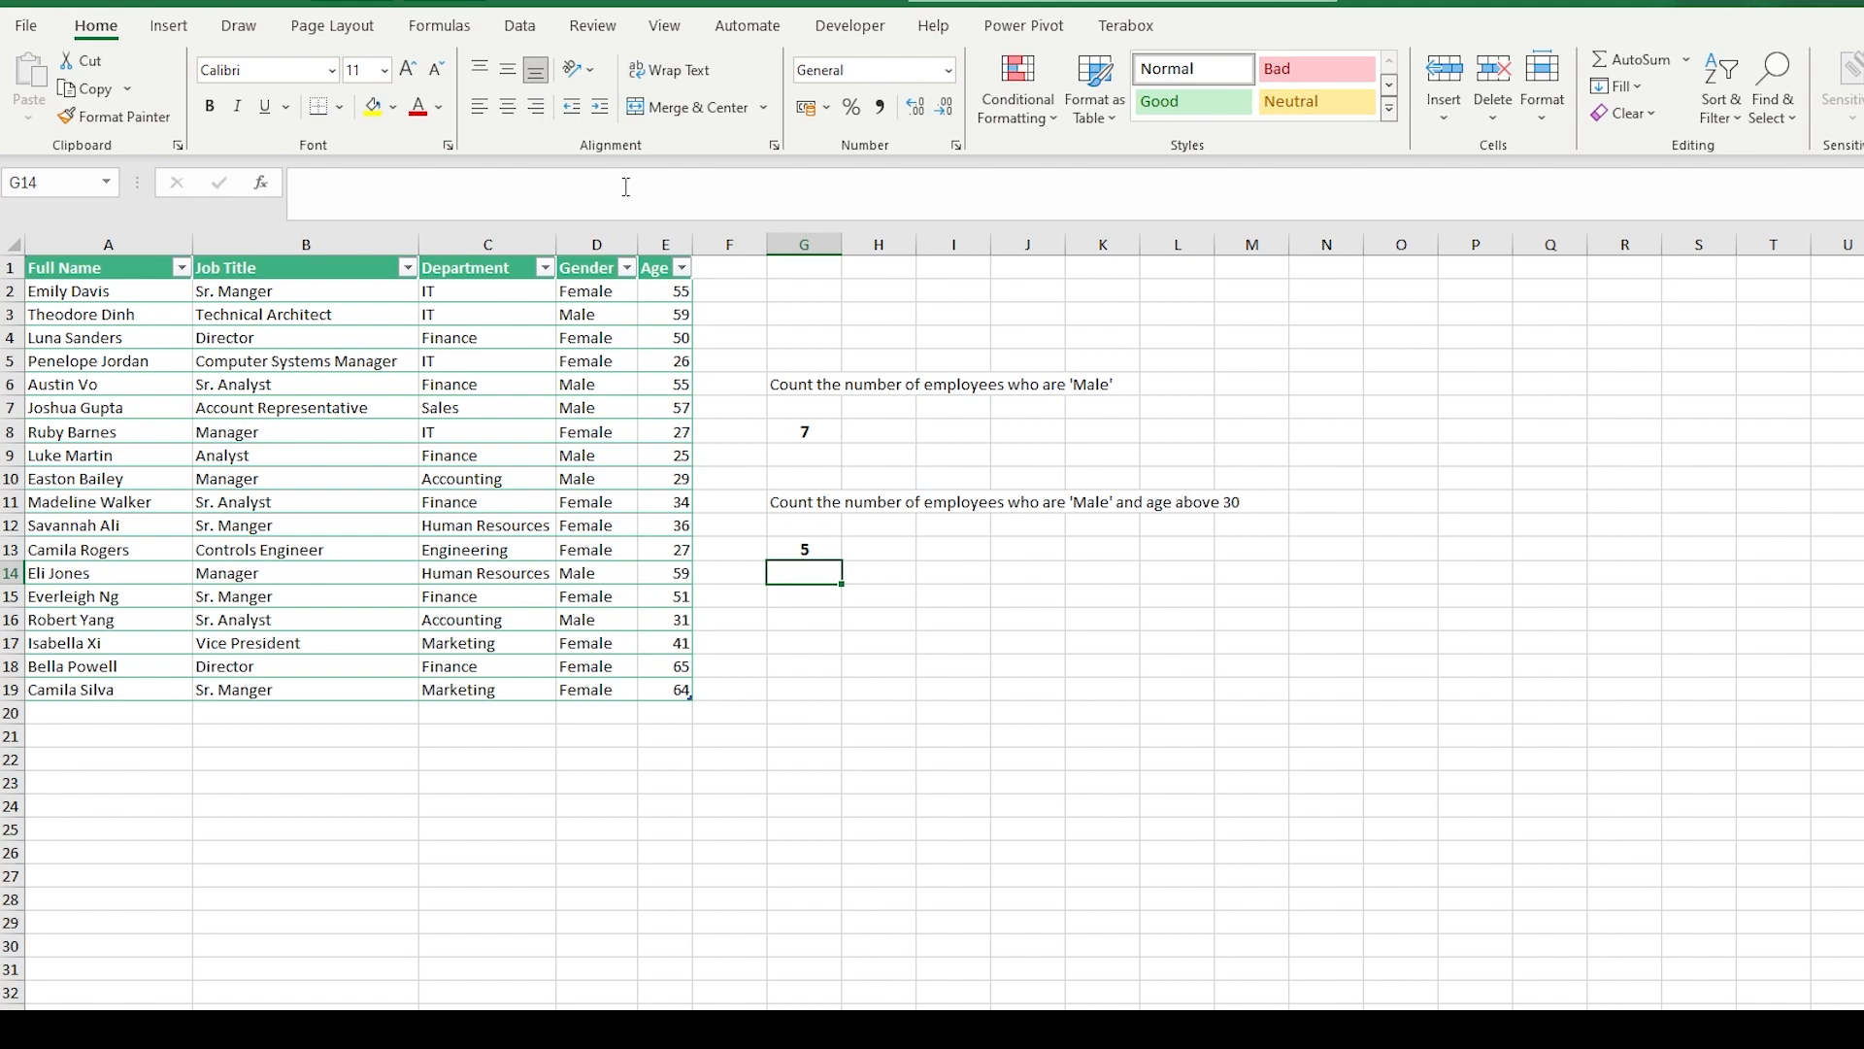